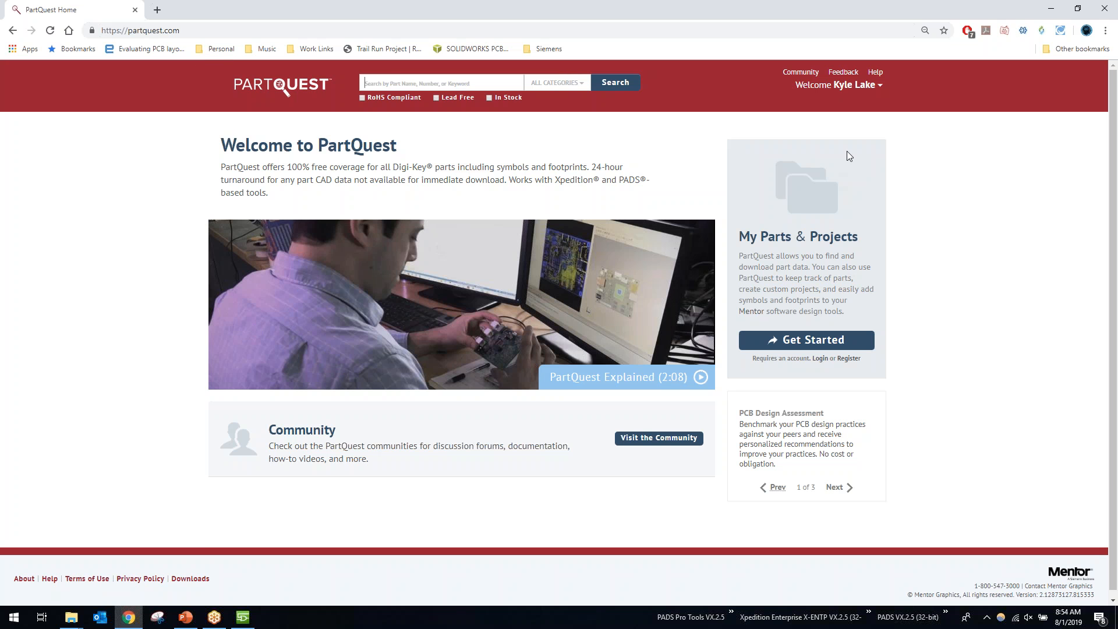
# - Switch to PowerPoint and show the PartQuest Integration slide that lists the setup steps
pyautogui.click(879, 86)
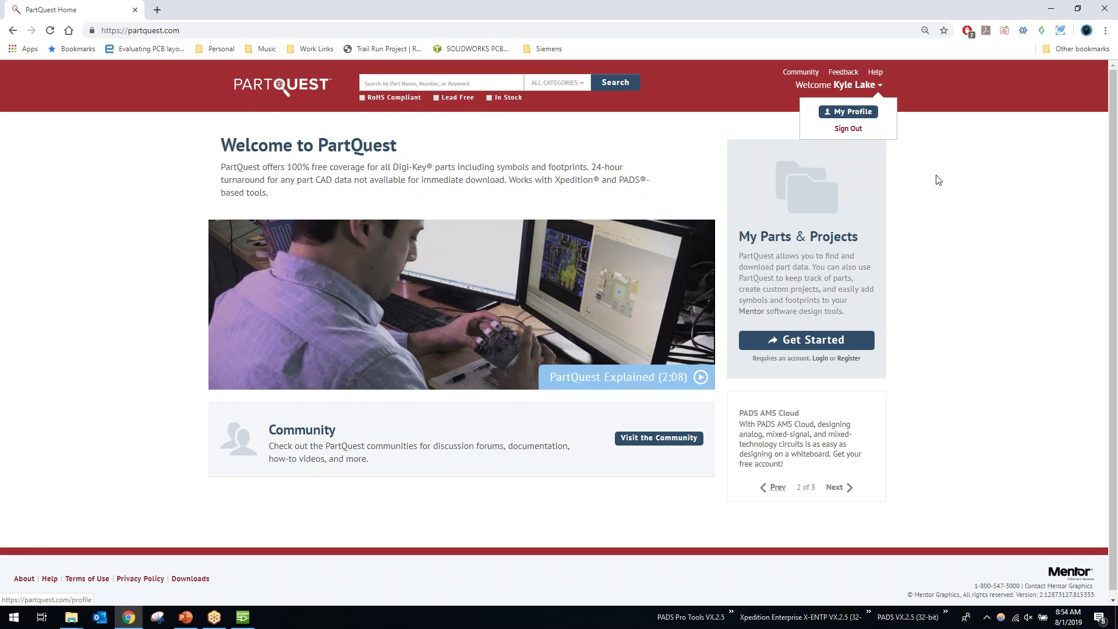
pyautogui.click(187, 616)
pyautogui.click(105, 309)
pyautogui.click(96, 263)
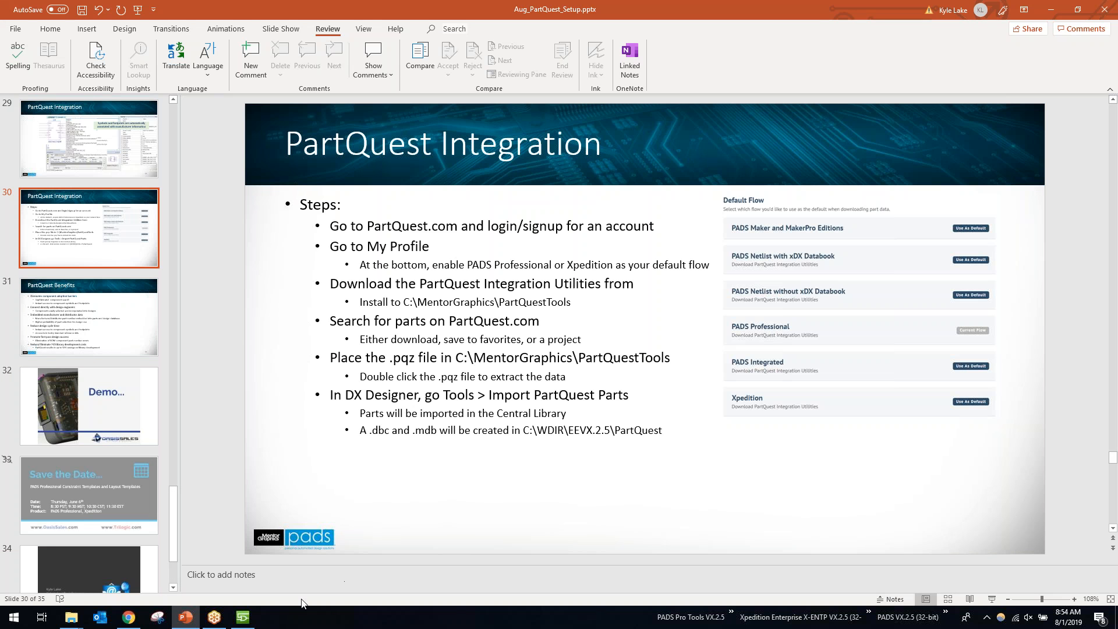
# - Return to PartQuest in Chrome and open the My Profile page of the signed-in account
pyautogui.moveTo(236, 622)
pyautogui.click(242, 617)
pyautogui.click(129, 617)
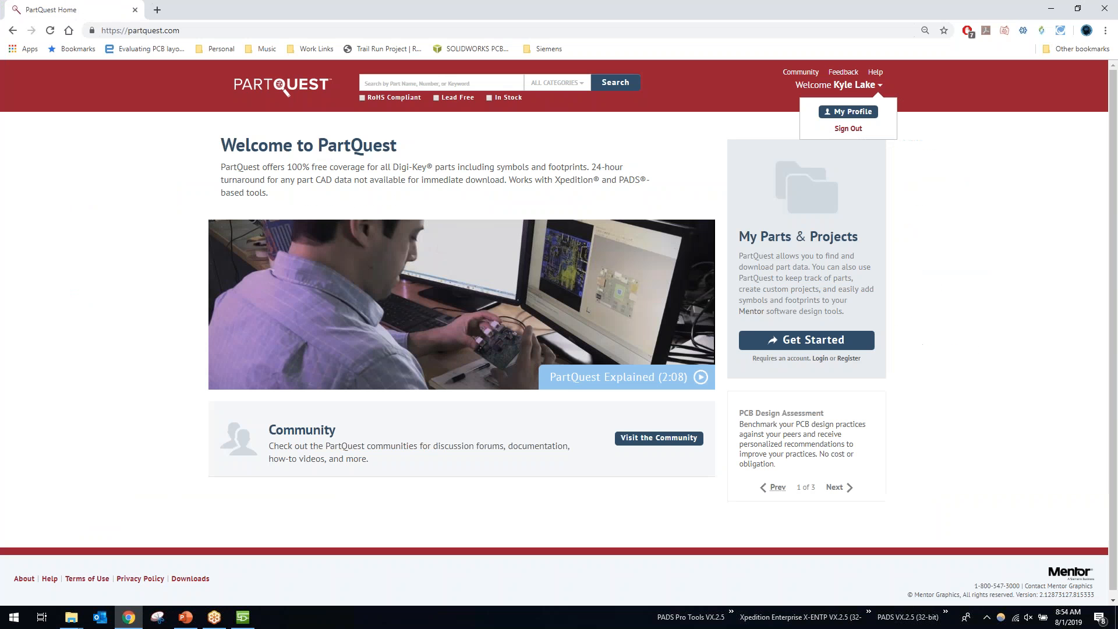
pyautogui.click(881, 86)
pyautogui.click(881, 86)
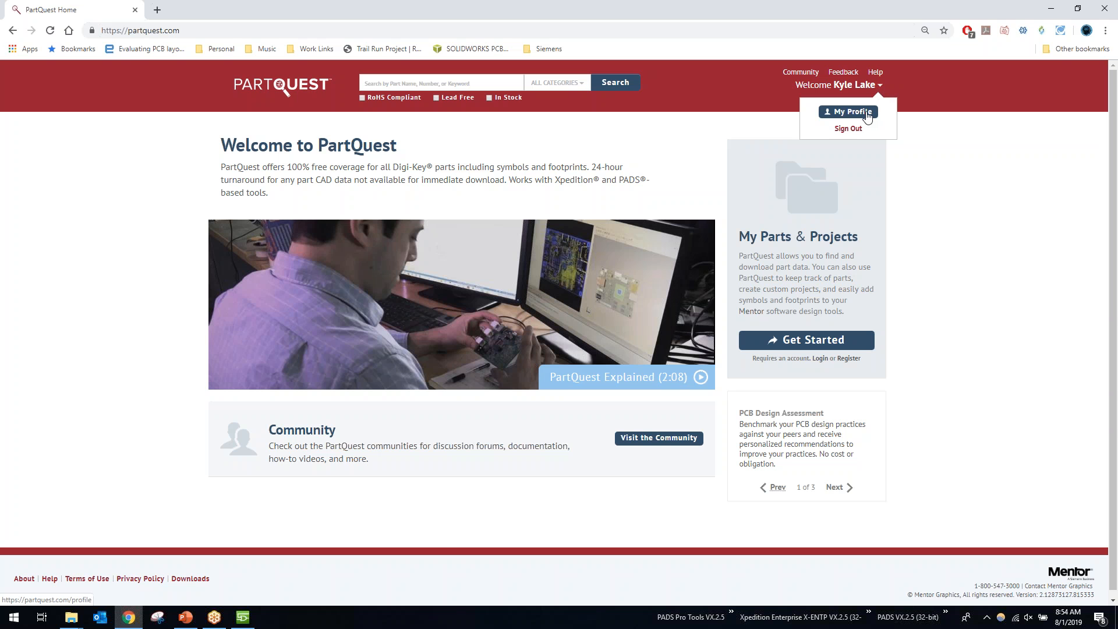
pyautogui.click(867, 116)
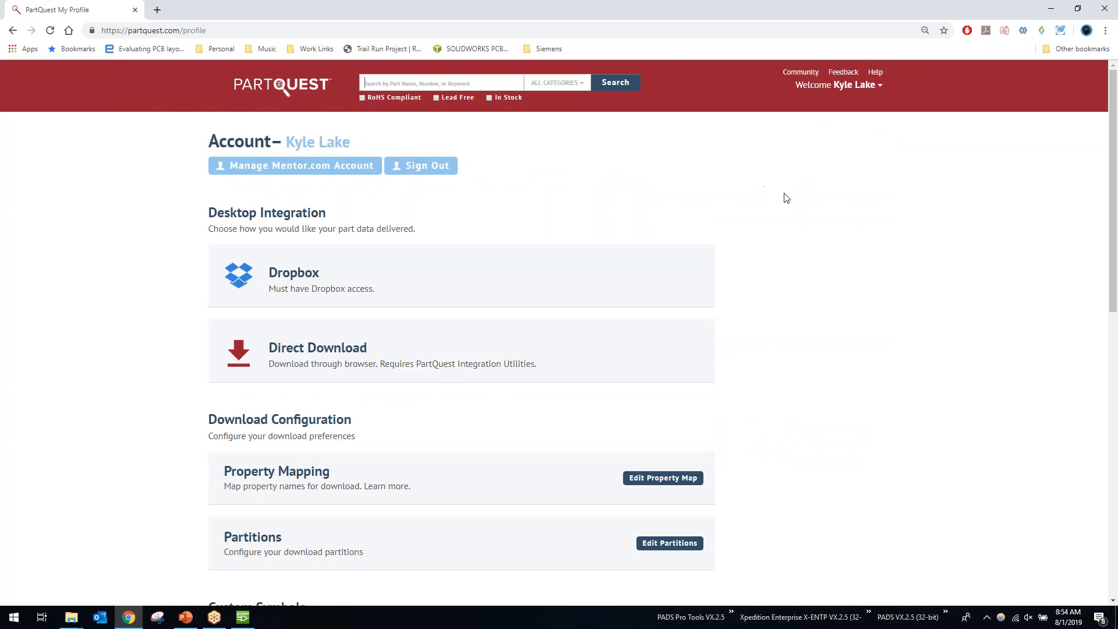
# - Review the Desktop Integration delivery options and the list of user partitions on the profile page
pyautogui.scroll(-1, 784, 198)
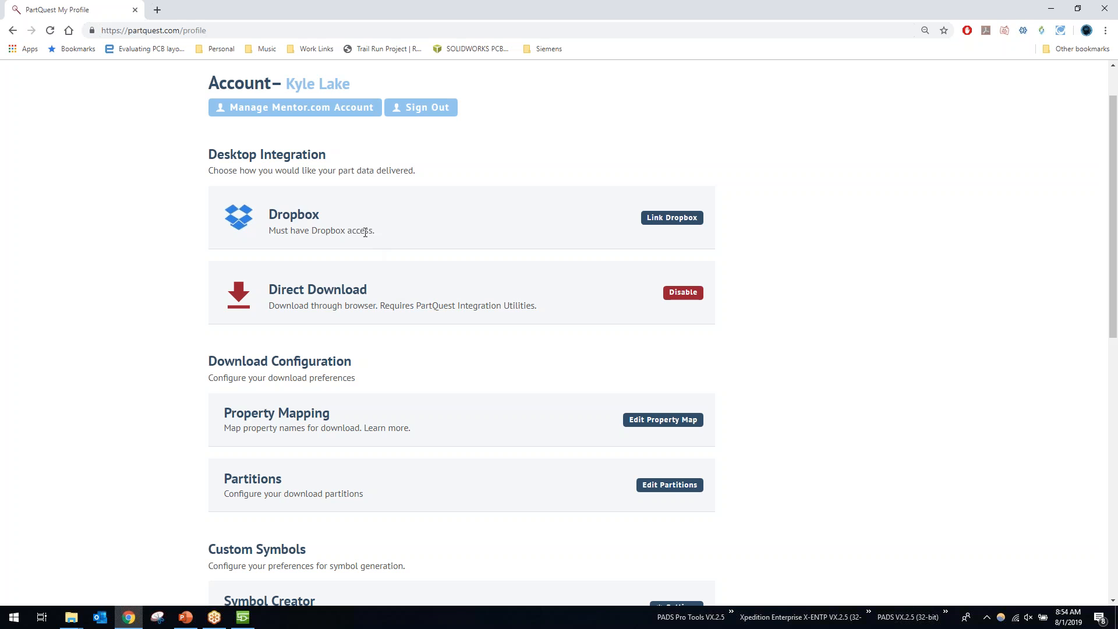
pyautogui.moveTo(375, 235); pyautogui.dragTo(301, 213)
pyautogui.click(337, 227)
pyautogui.scroll(-4, 719, 282)
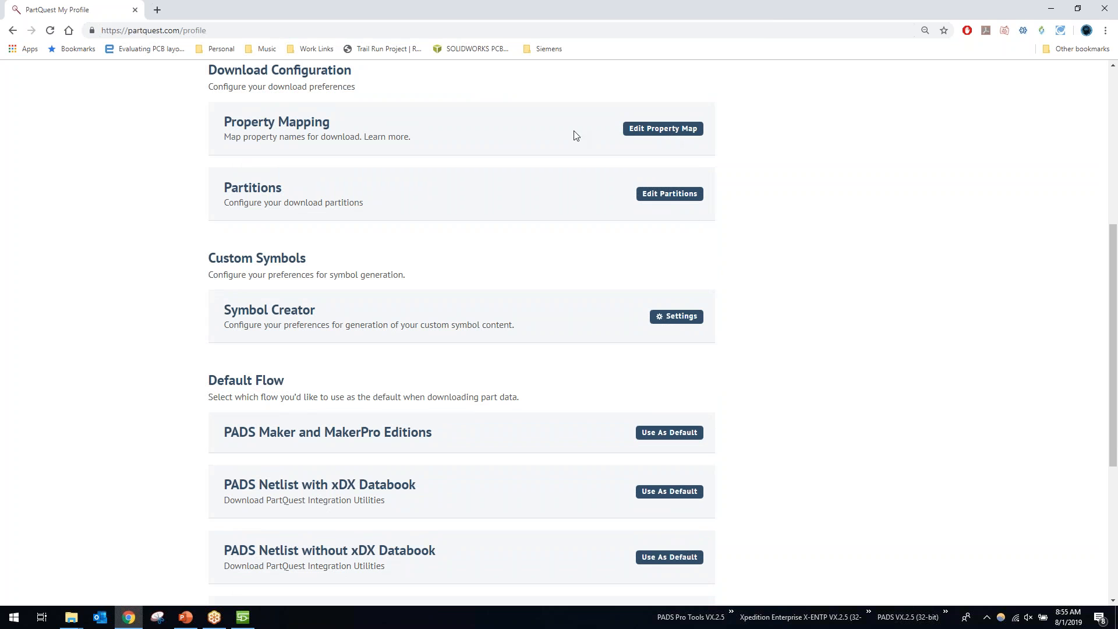
pyautogui.click(681, 200)
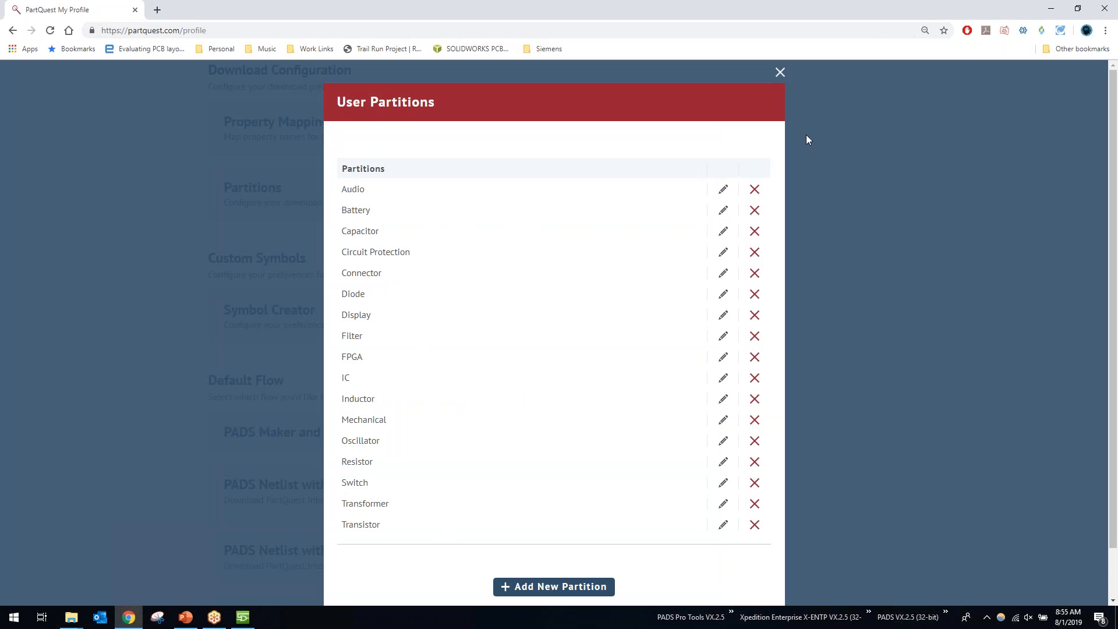
pyautogui.click(779, 74)
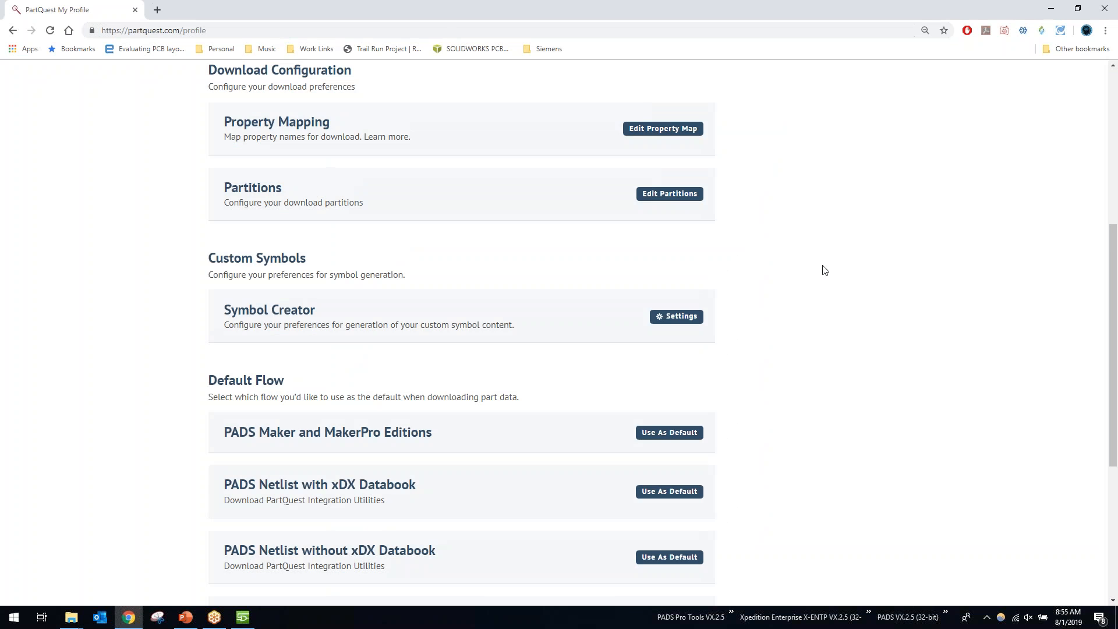
# - Examine the Default Flow choices on the profile page and check them against the PowerPoint integration slide
pyautogui.scroll(-3, 826, 270)
pyautogui.scroll(-2, 827, 270)
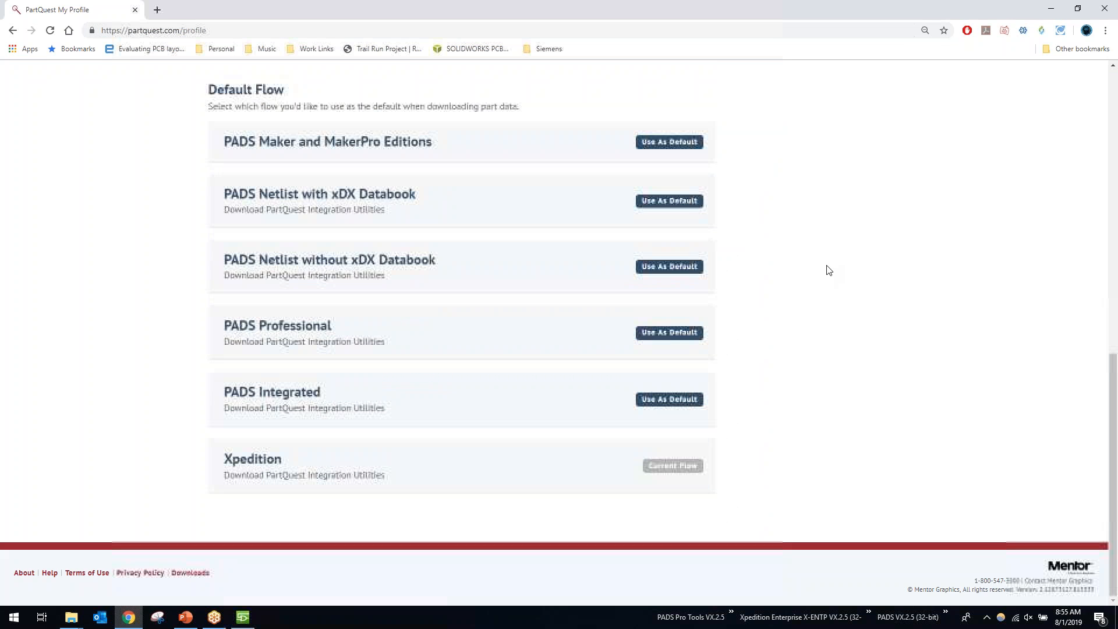
pyautogui.scroll(1, 826, 269)
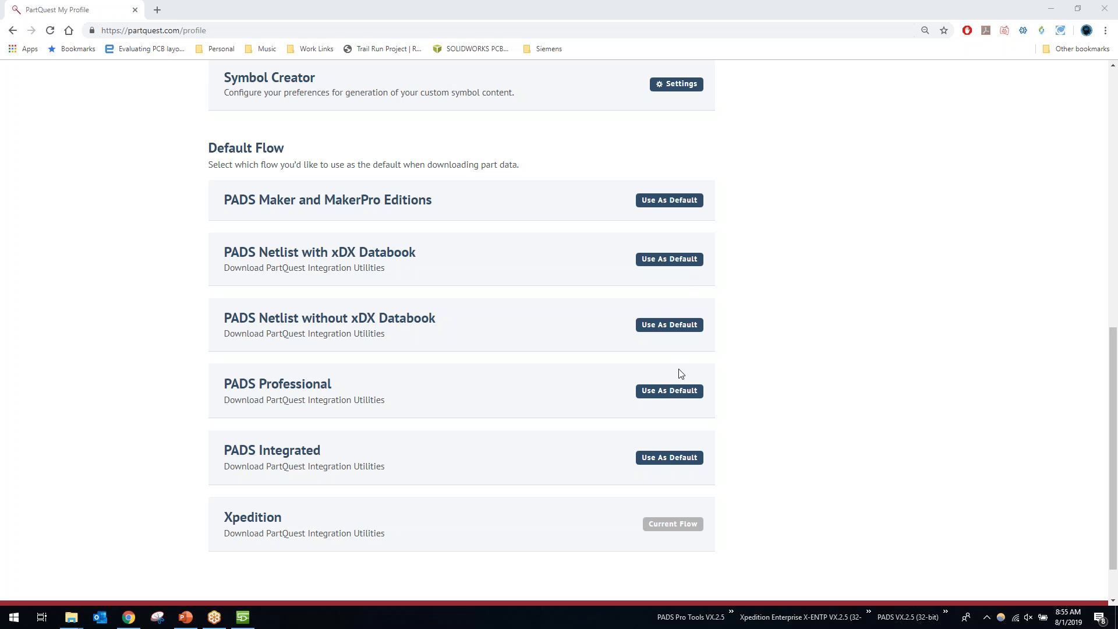
pyautogui.scroll(-1, 757, 373)
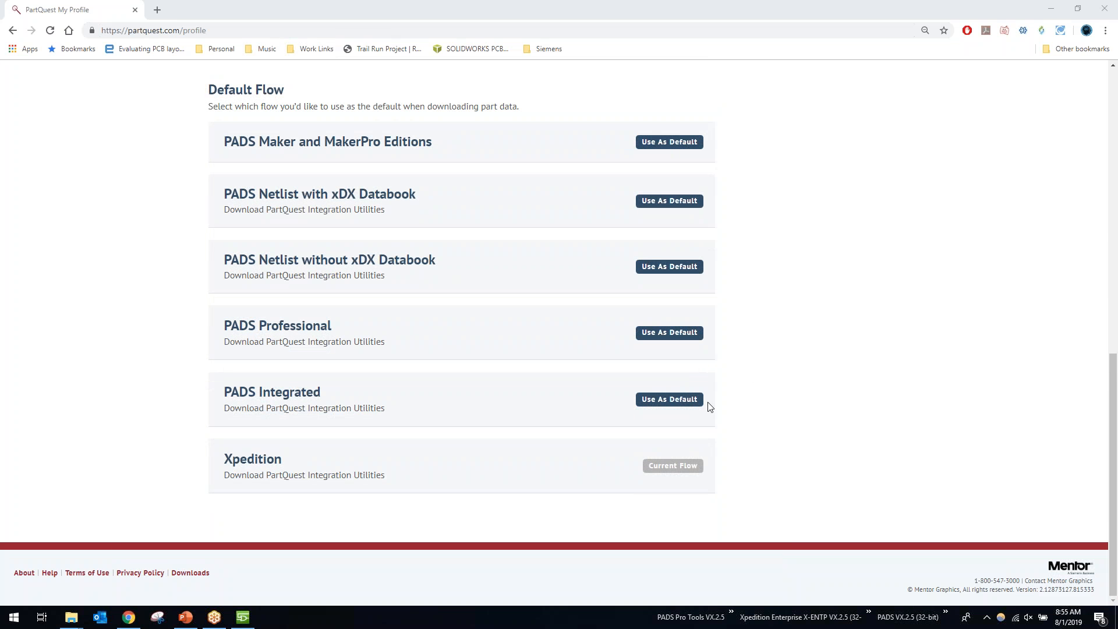
pyautogui.scroll(4, 584, 407)
pyautogui.scroll(-3, 669, 541)
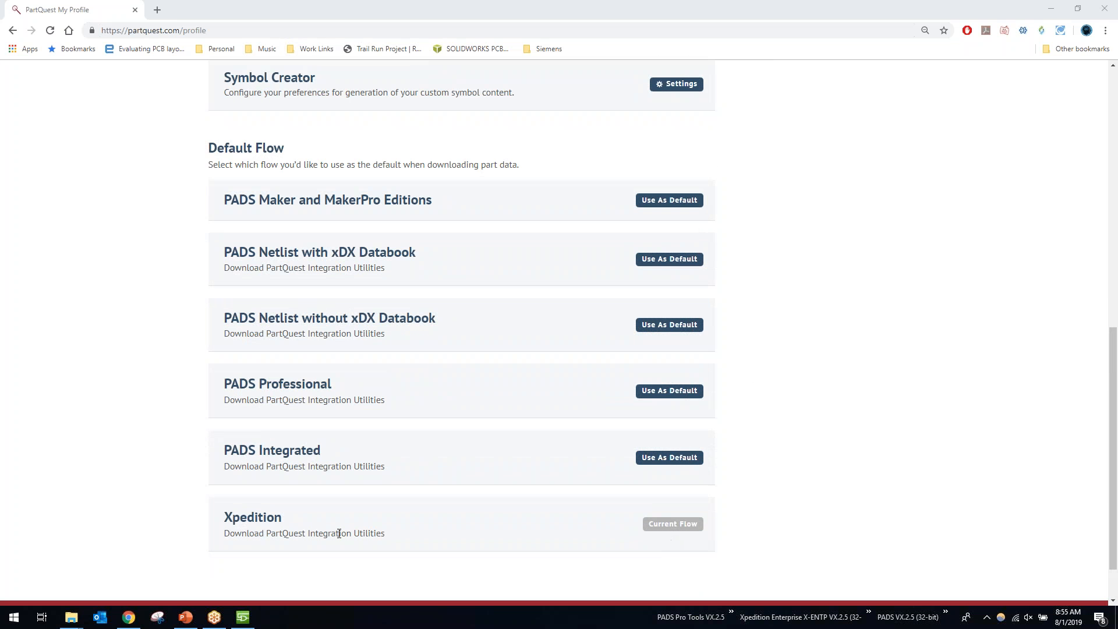
pyautogui.click(185, 618)
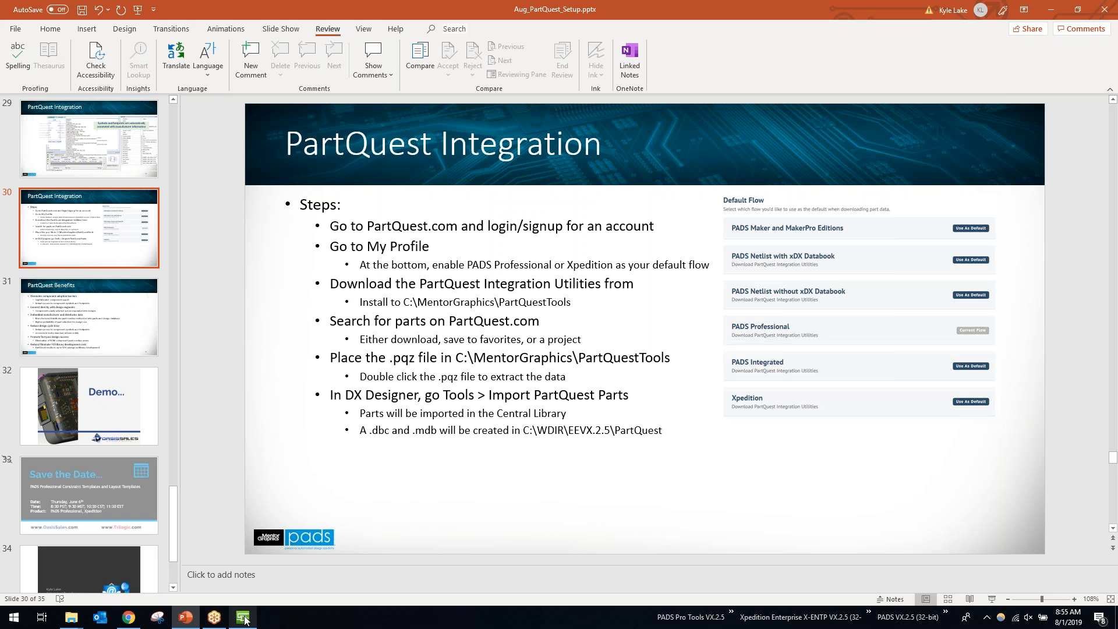
pyautogui.click(129, 617)
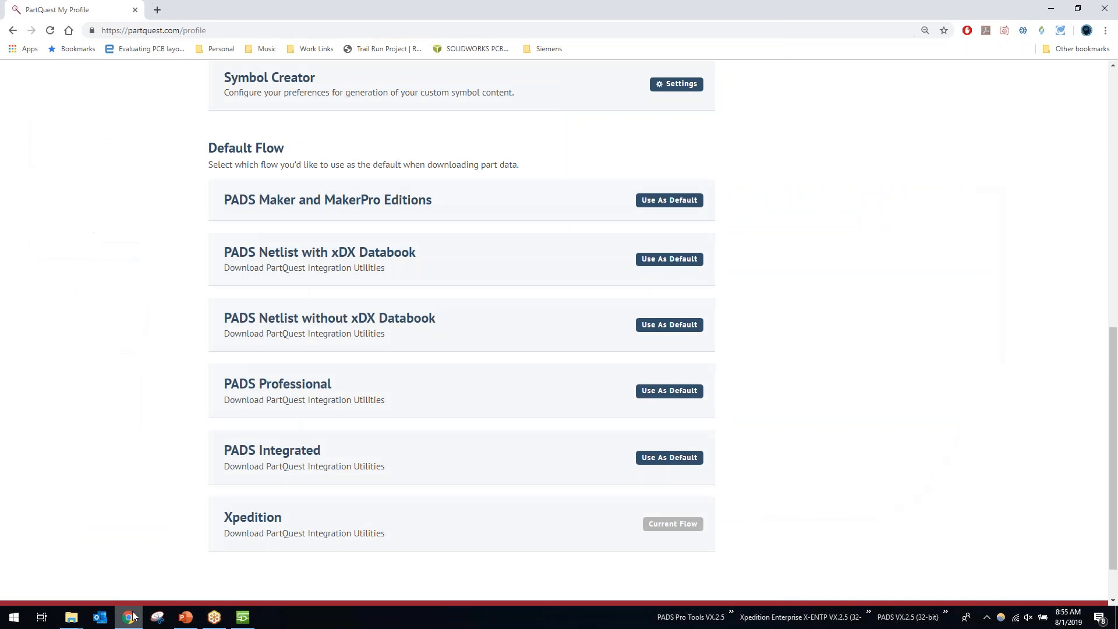
# - Download the PartQuest Integration Utilities for Xpedition from the site's Tool Integration page and dismiss the download bar
pyautogui.scroll(10, 136, 468)
pyautogui.click(252, 97)
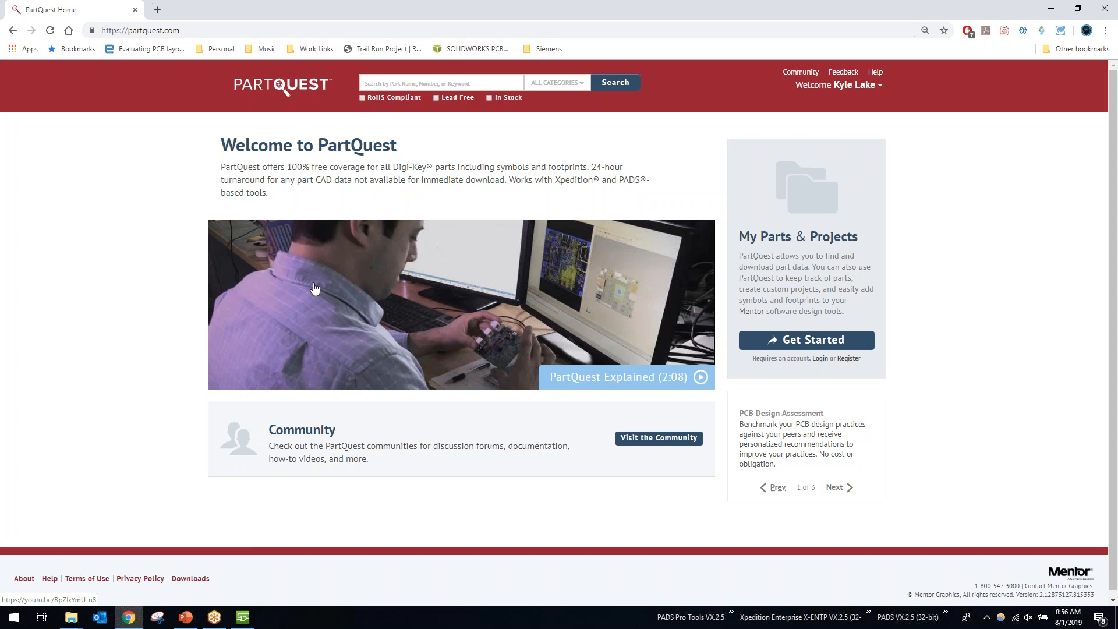
pyautogui.click(192, 578)
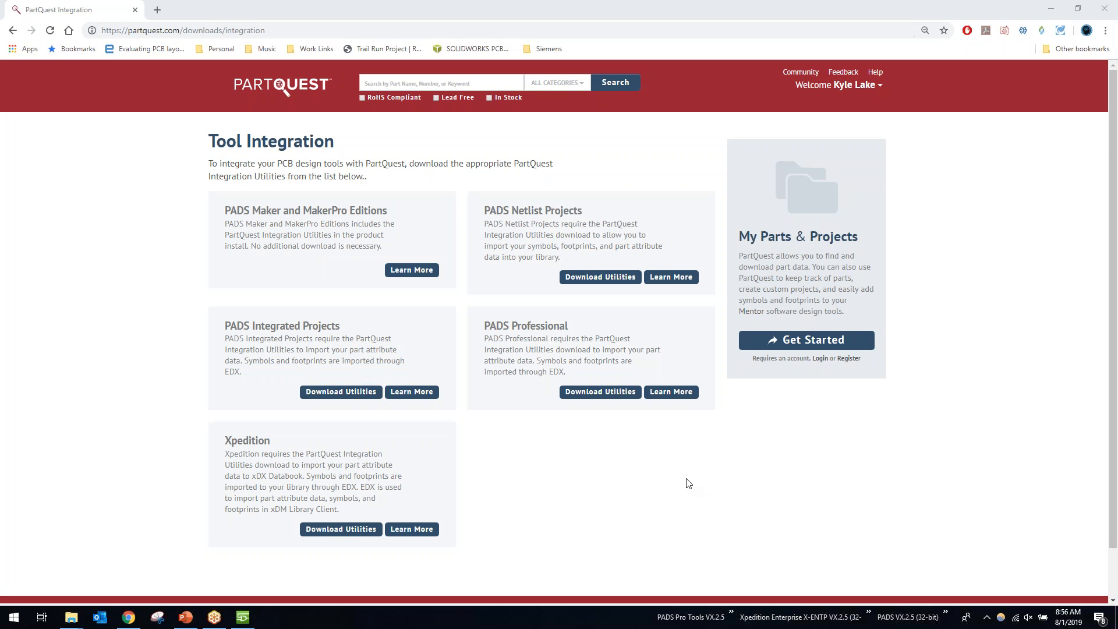
pyautogui.scroll(-1, 687, 483)
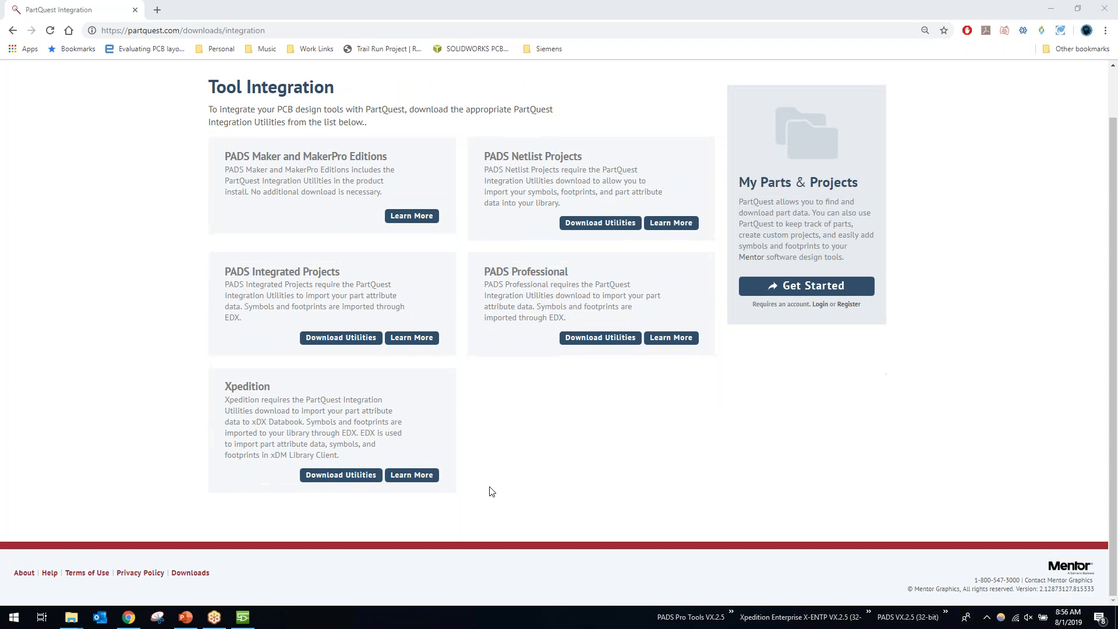
pyautogui.click(333, 483)
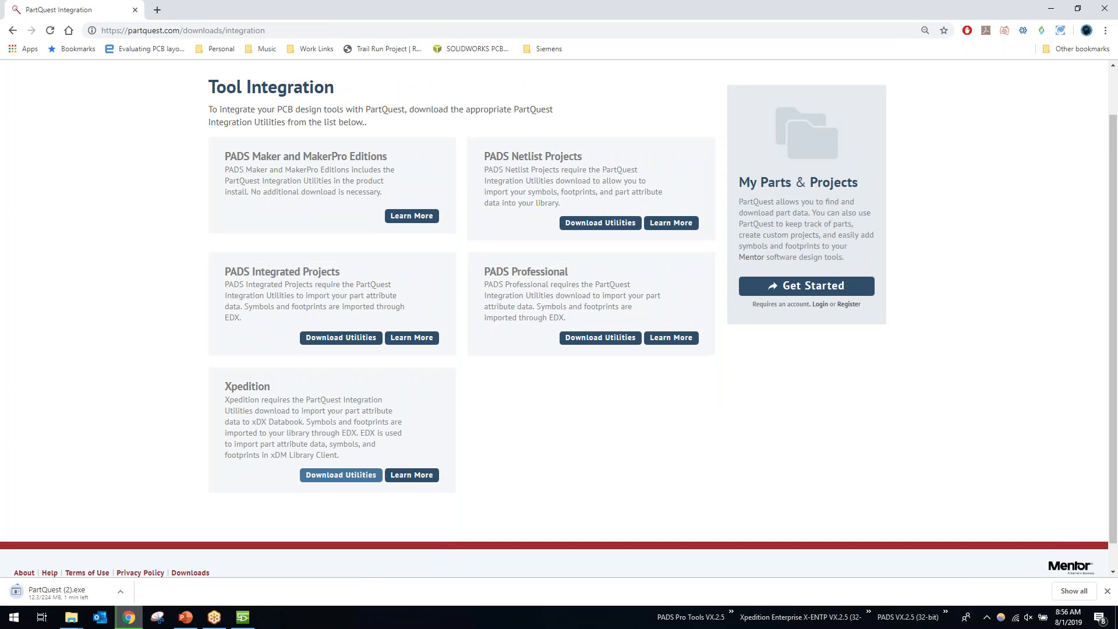
pyautogui.click(1108, 591)
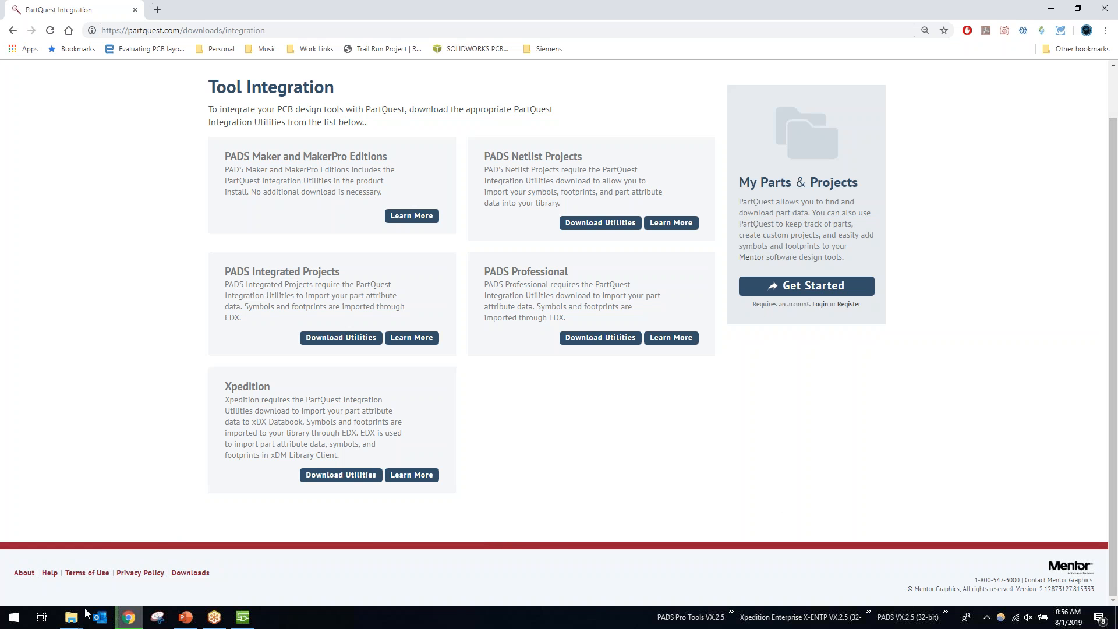
# - Look at the Downloads folder, switch to PowerPoint and review the two PartQuest Integration slides
pyautogui.moveTo(129, 619)
pyautogui.moveTo(71, 619)
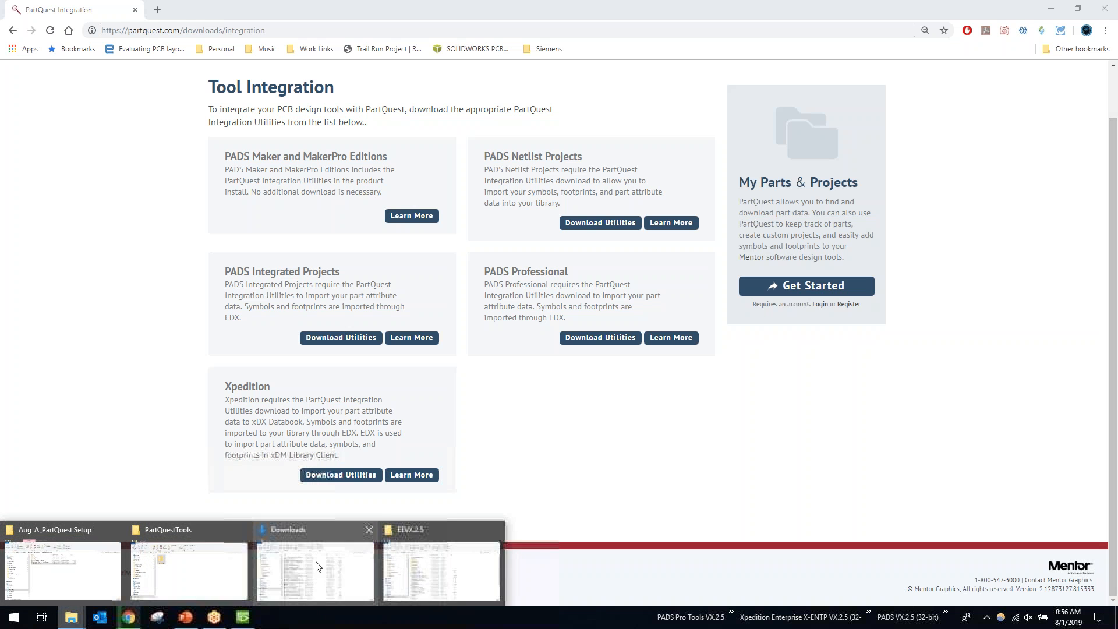
pyautogui.click(322, 567)
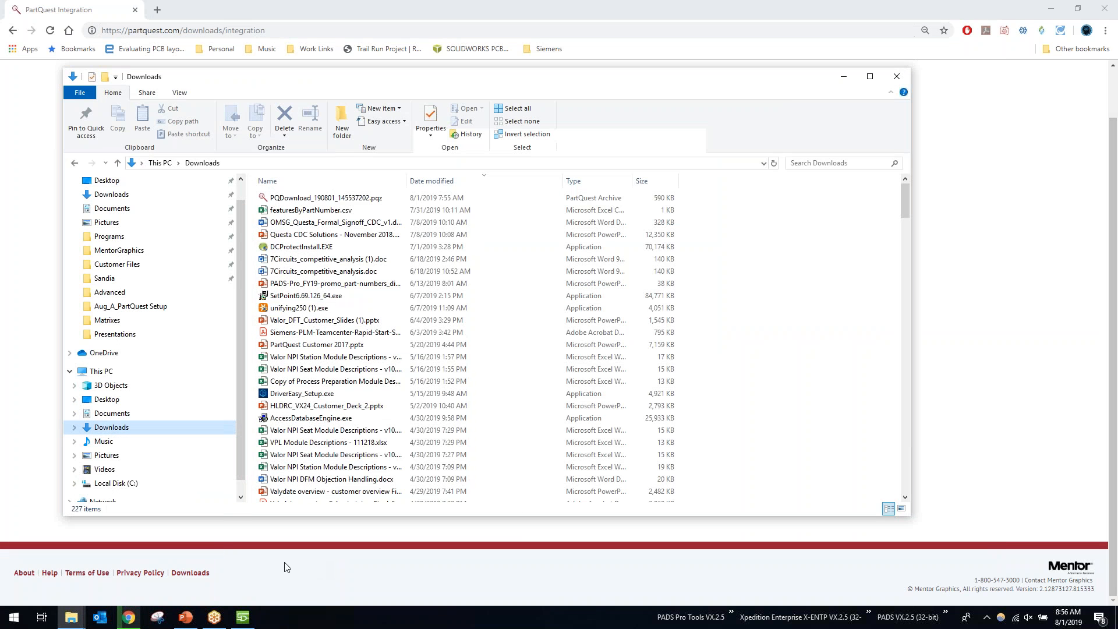
pyautogui.click(191, 624)
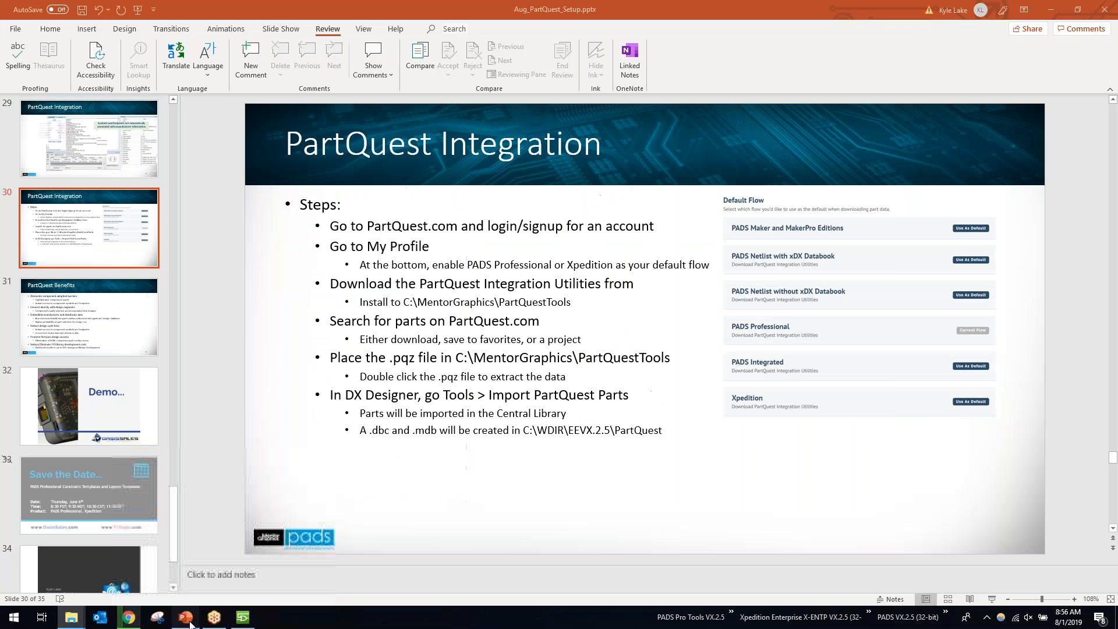
pyautogui.scroll(1, 322, 519)
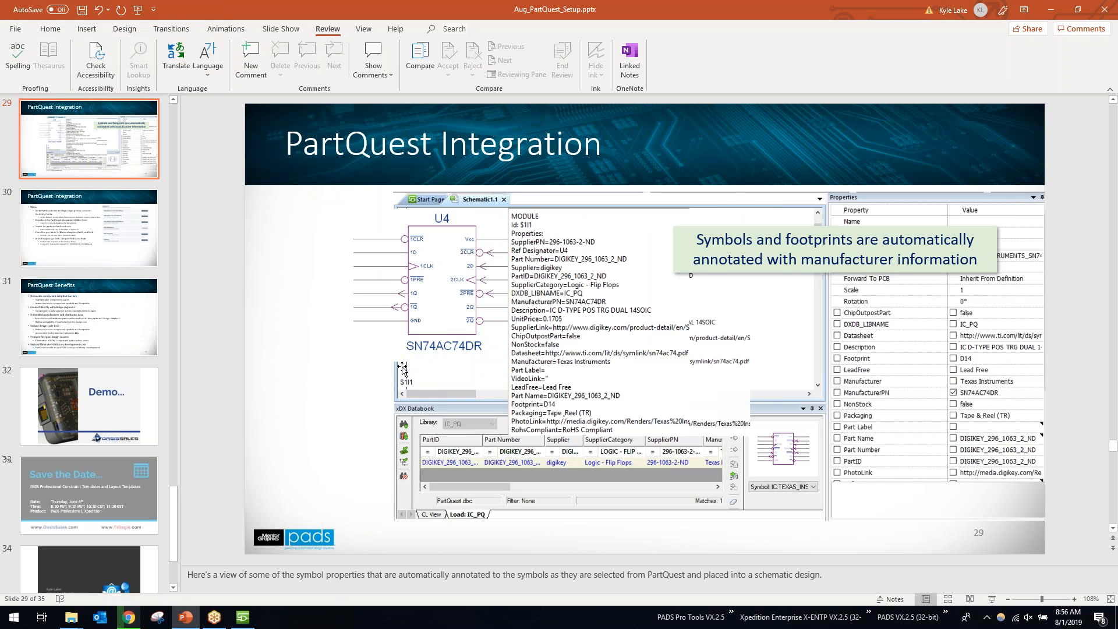
pyautogui.scroll(-1, 402, 369)
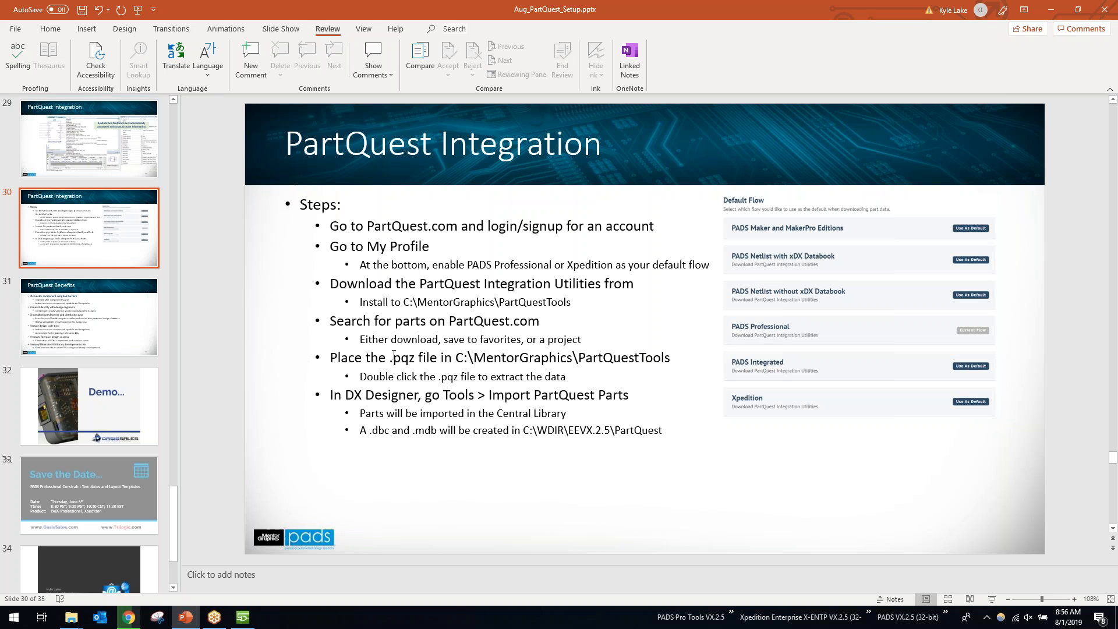
# - Return to the Downloads folder, sort it by date modified with the newest files first and refresh the listing
pyautogui.moveTo(78, 623)
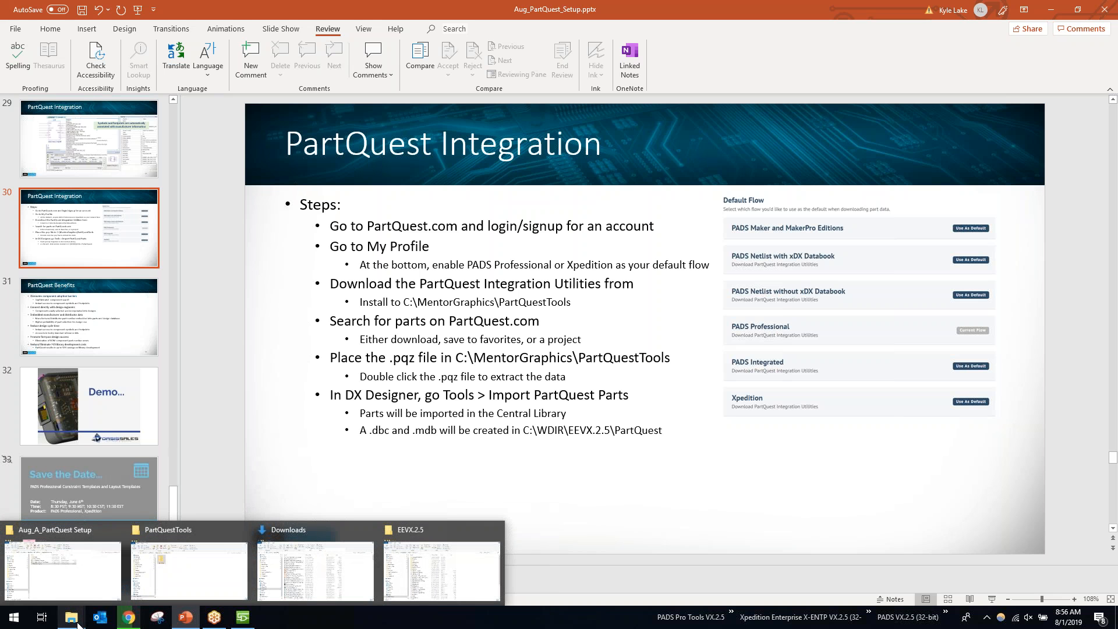
pyautogui.click(323, 581)
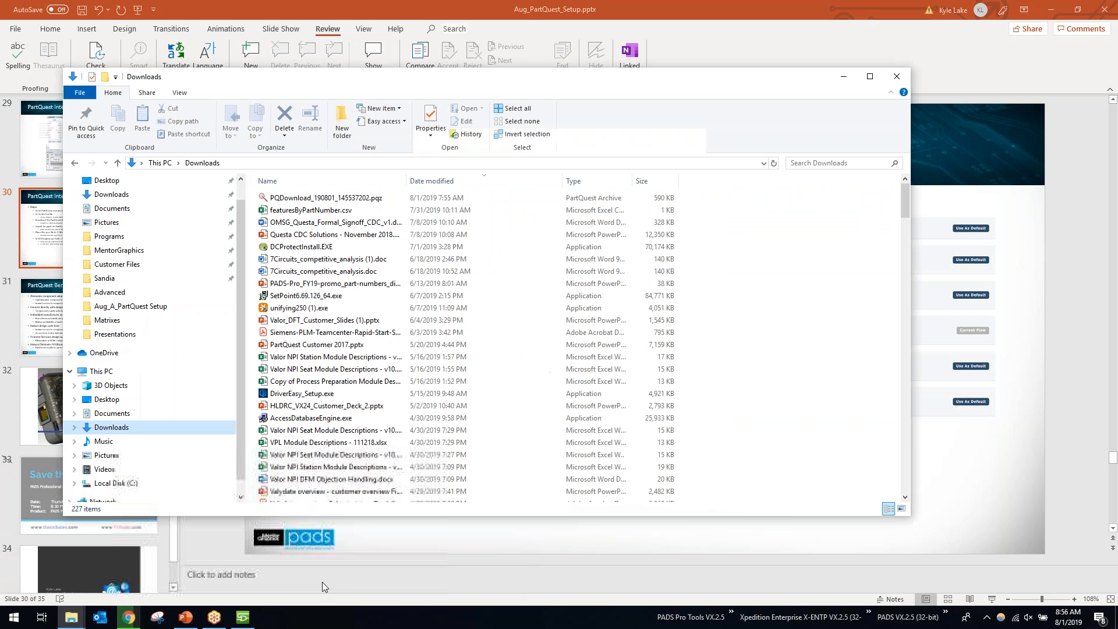
pyautogui.click(336, 202)
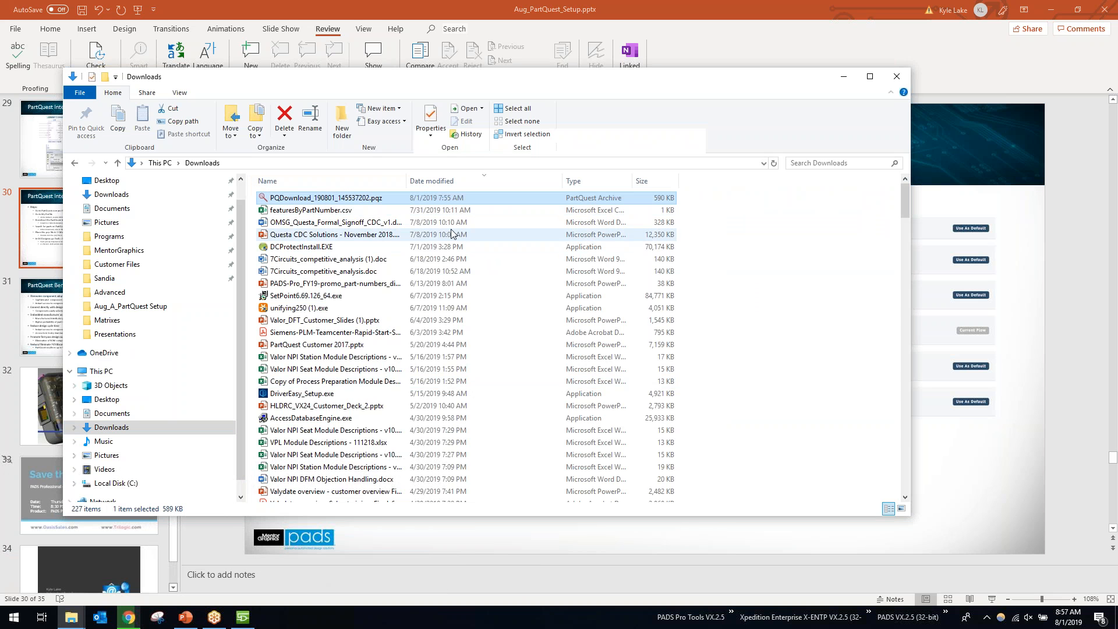
pyautogui.click(441, 182)
pyautogui.click(441, 181)
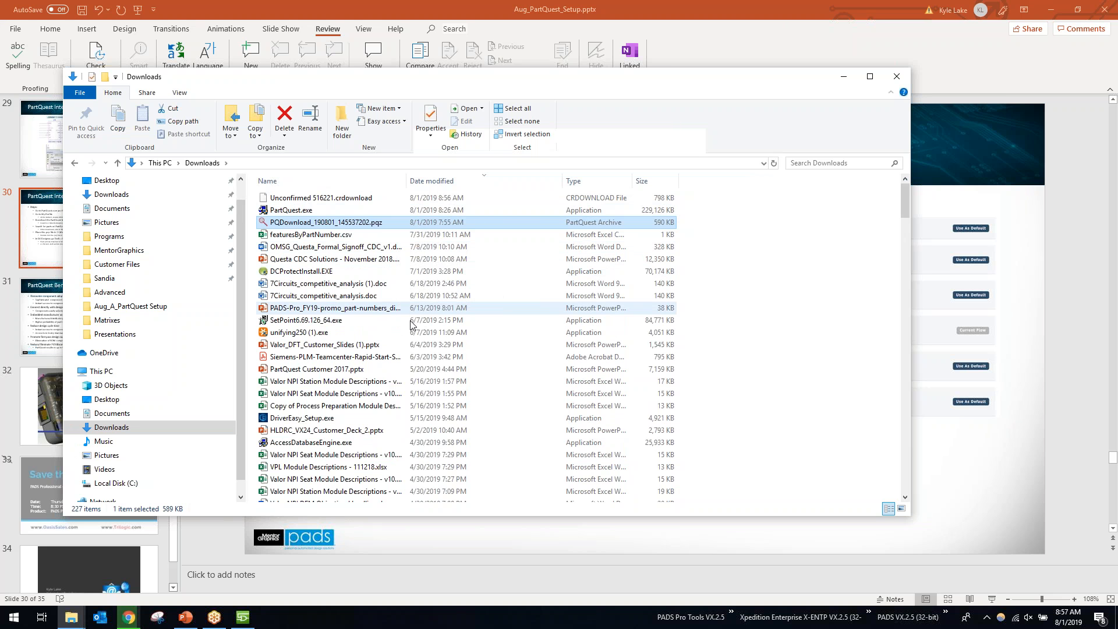
pyautogui.moveTo(133, 620)
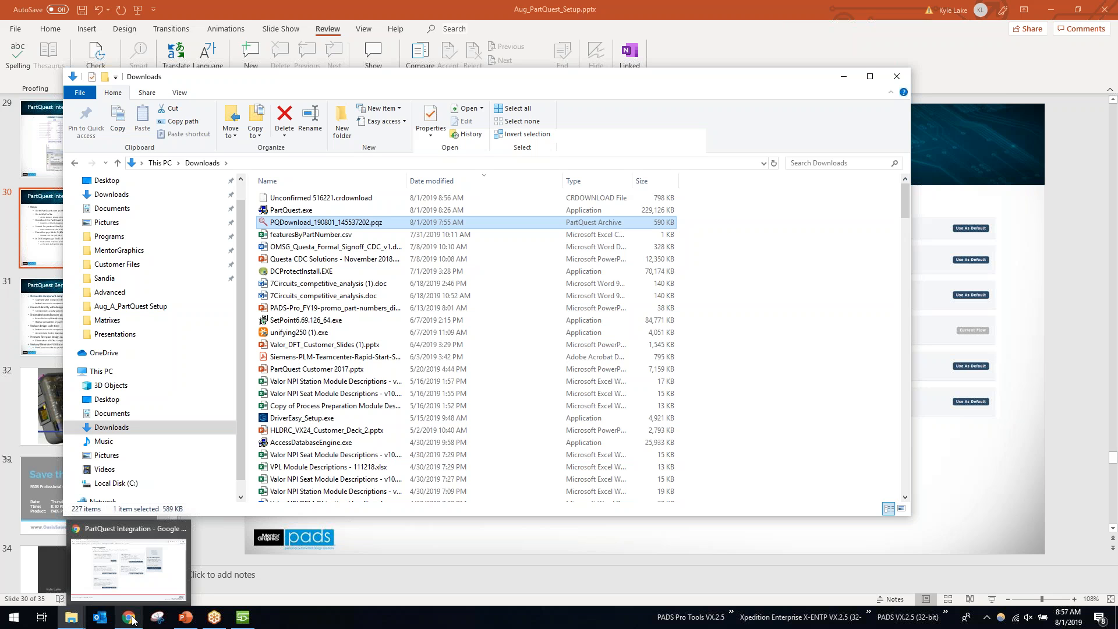
pyautogui.click(775, 164)
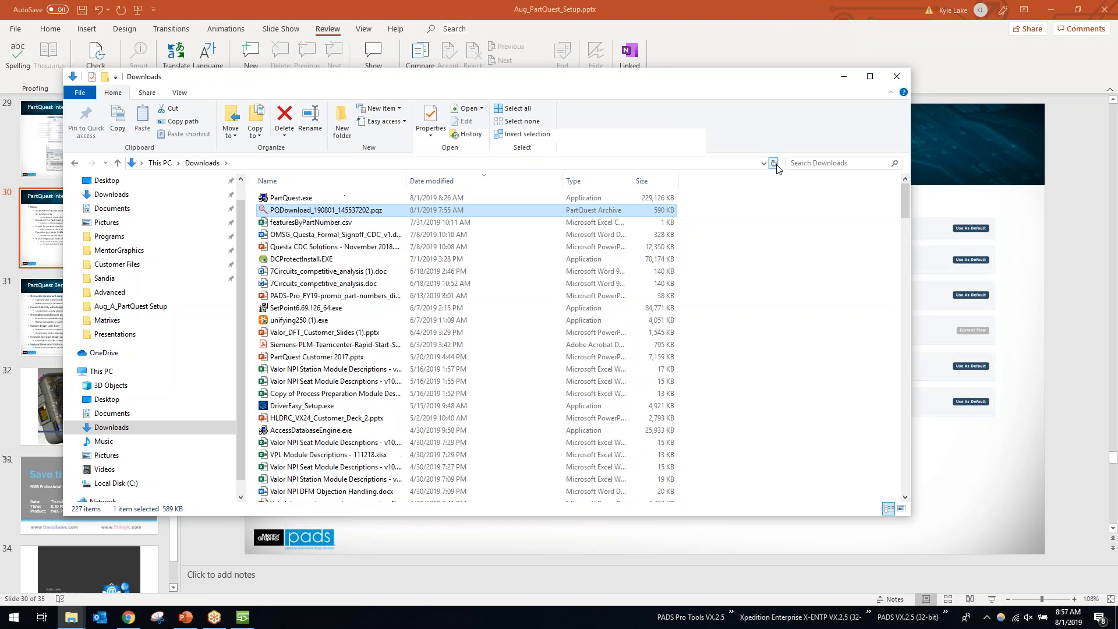
# - Run PartQuest.exe with English (United States) as the install language and highlight the target location C:\MentorGraphics\PartQuestTools
pyautogui.doubleClick(310, 198)
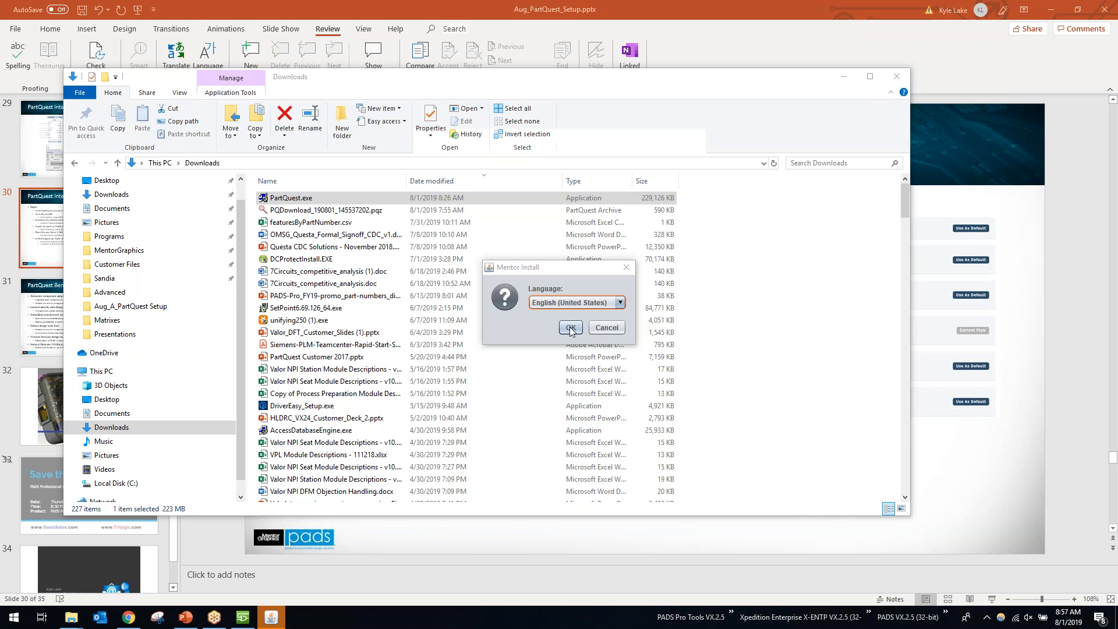
pyautogui.click(570, 329)
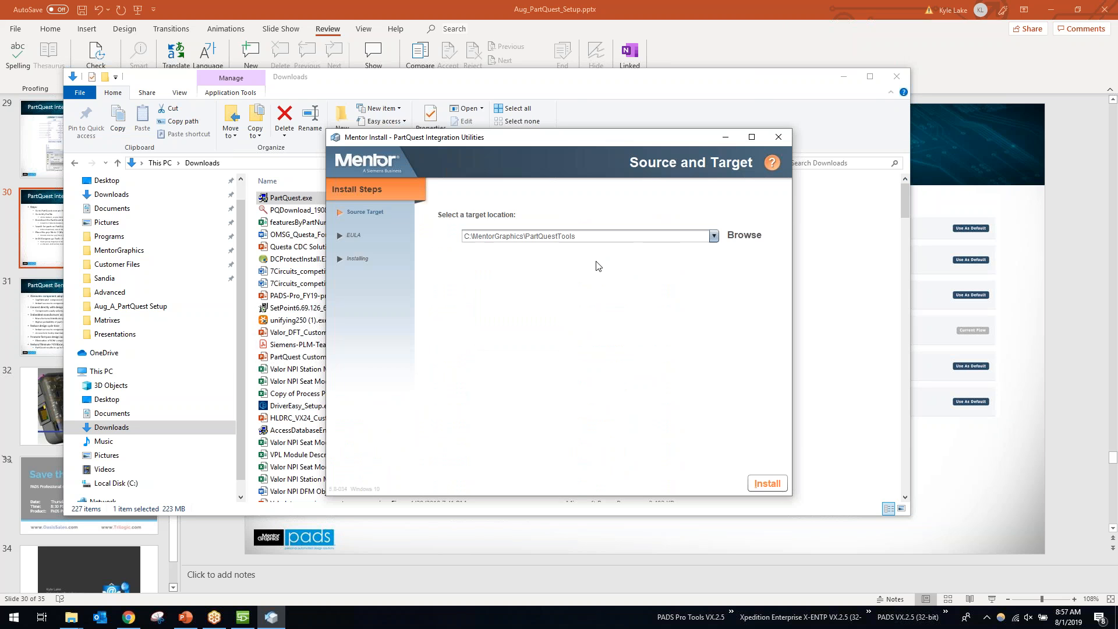
pyautogui.moveTo(576, 236); pyautogui.dragTo(463, 234)
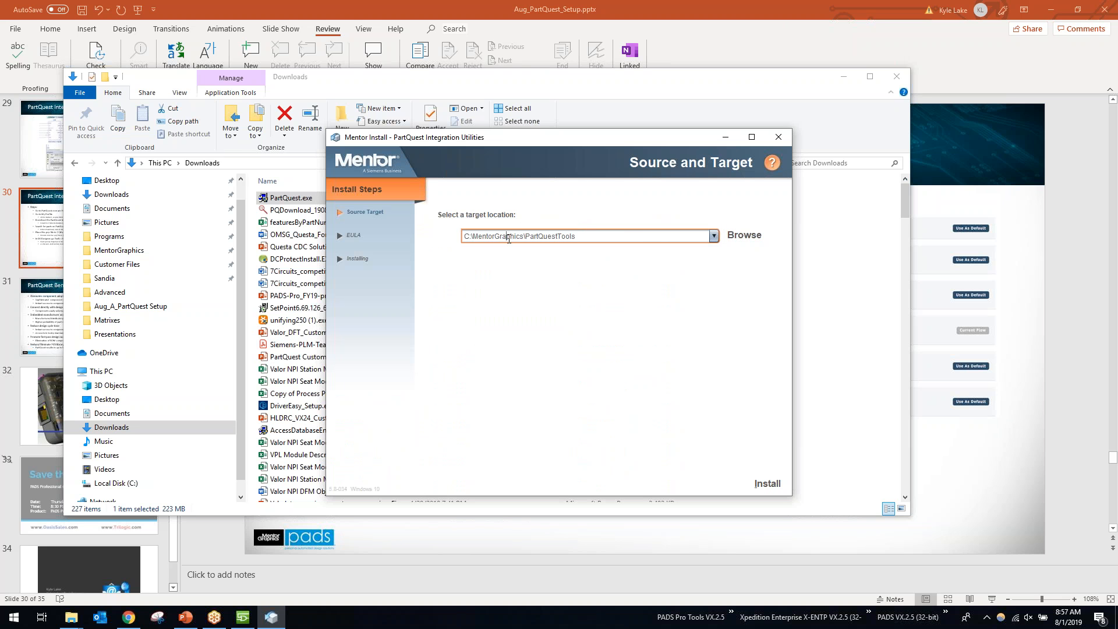
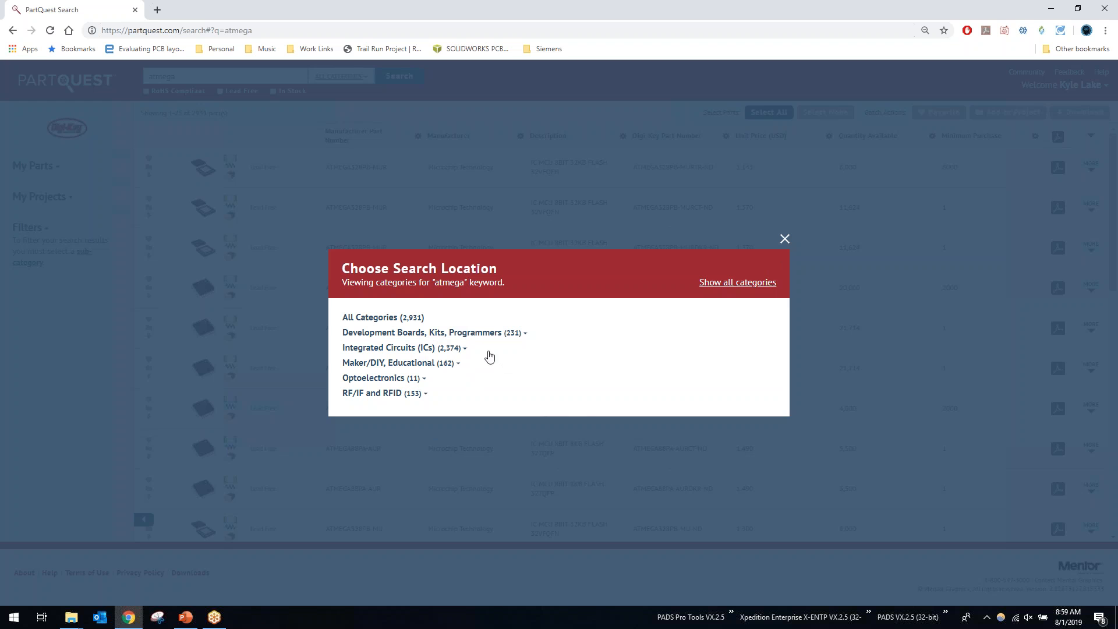
# - Look into the Integrated Circuits (ICs) category, dismiss the search location chooser and download the first ATMEGA328PB-MUR part for Xpedition / IC
pyautogui.click(466, 353)
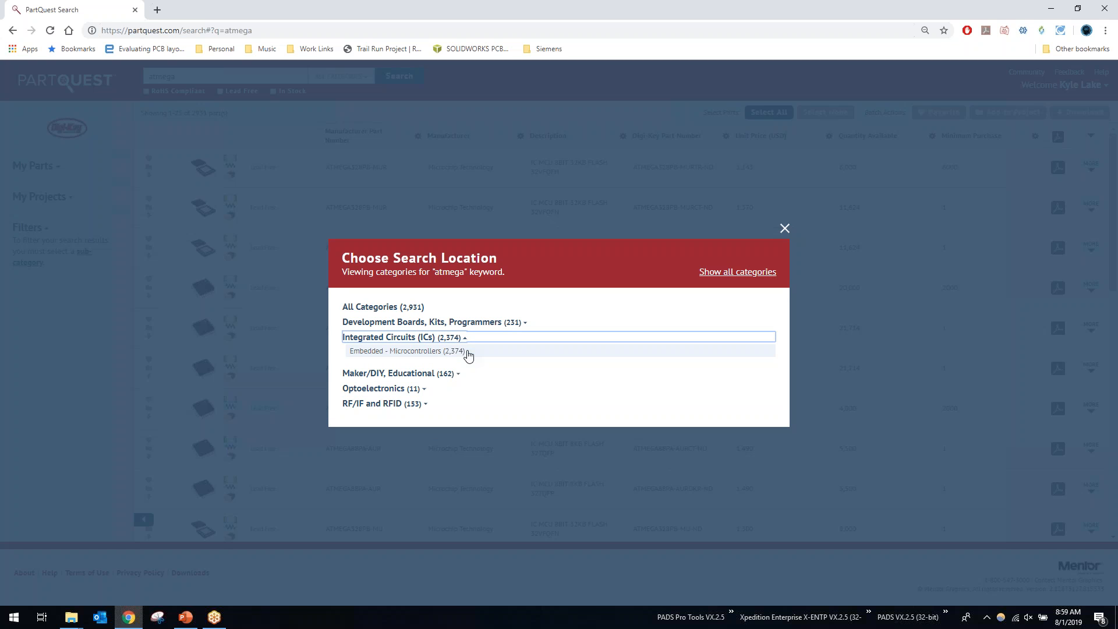
pyautogui.click(785, 230)
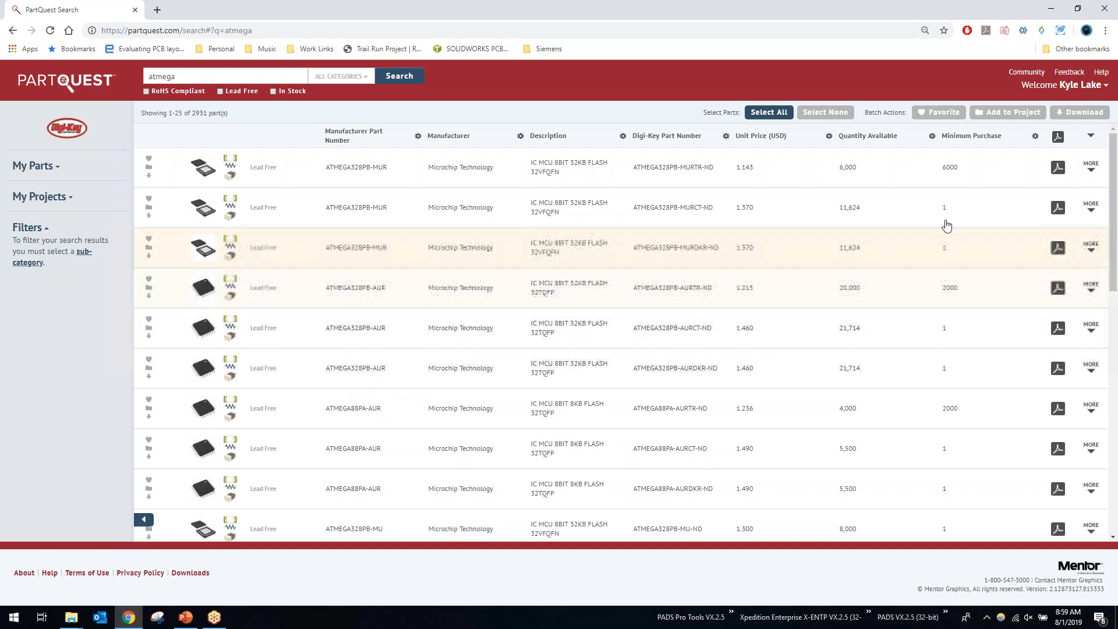
pyautogui.click(1091, 167)
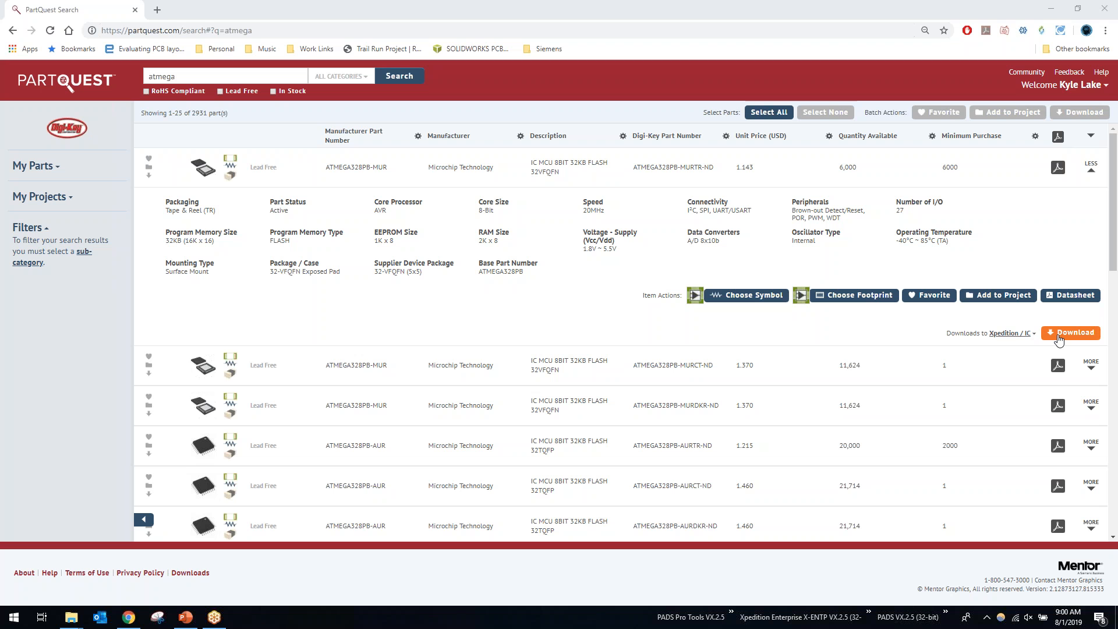
pyautogui.click(1058, 333)
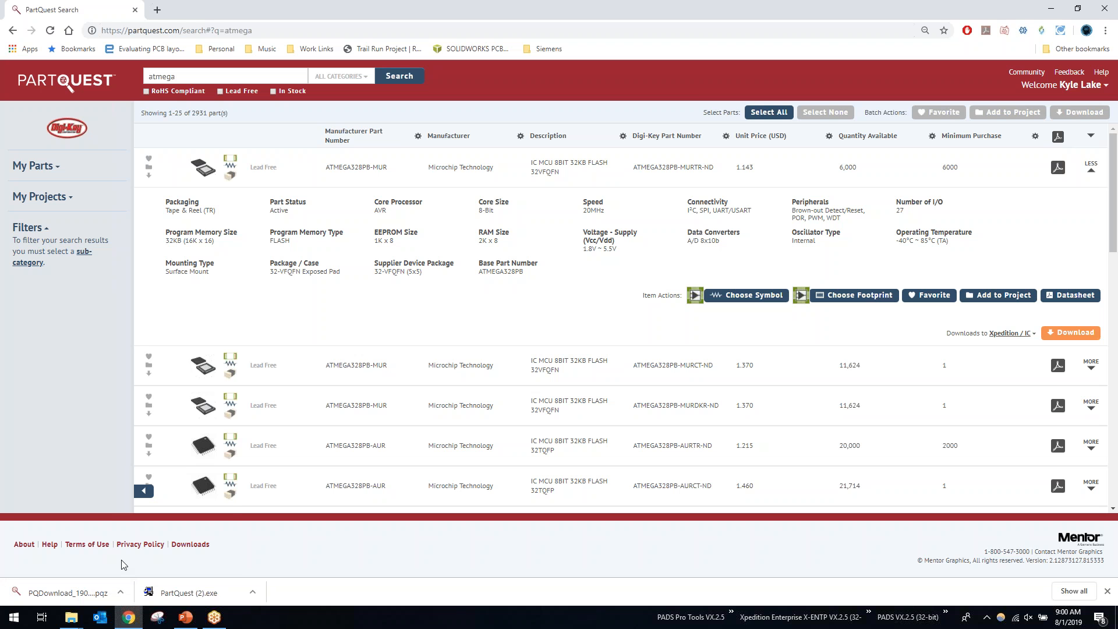
# - Show the downloaded PQDownload_190801_160026027.pqz file in its folder, bring the window fully into view and cut the file
pyautogui.click(108, 589)
pyautogui.rightClick(107, 590)
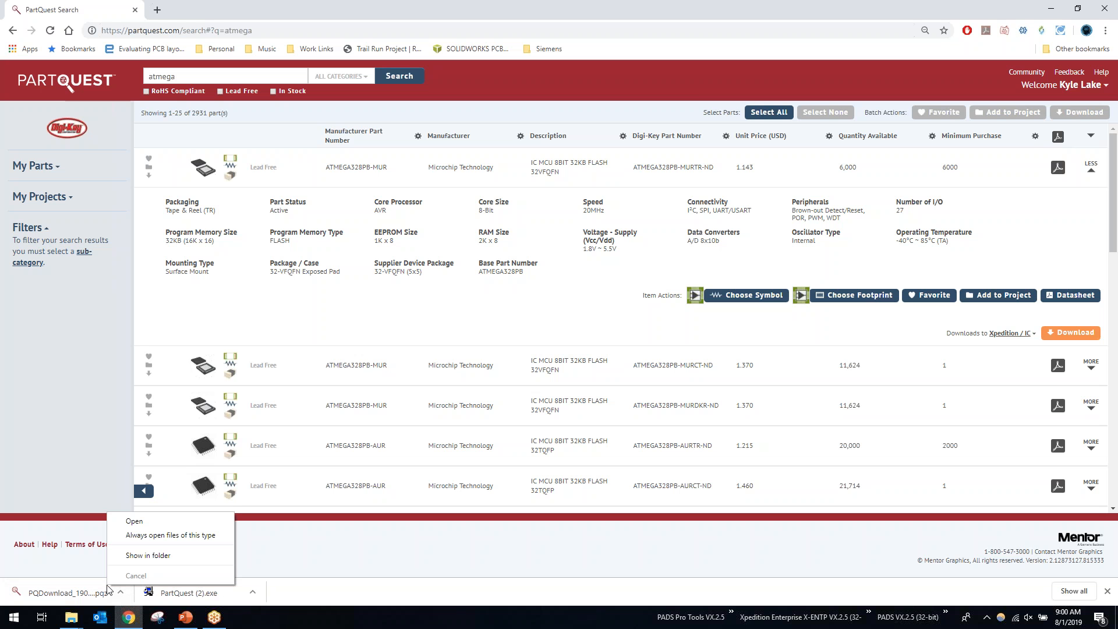
pyautogui.click(145, 556)
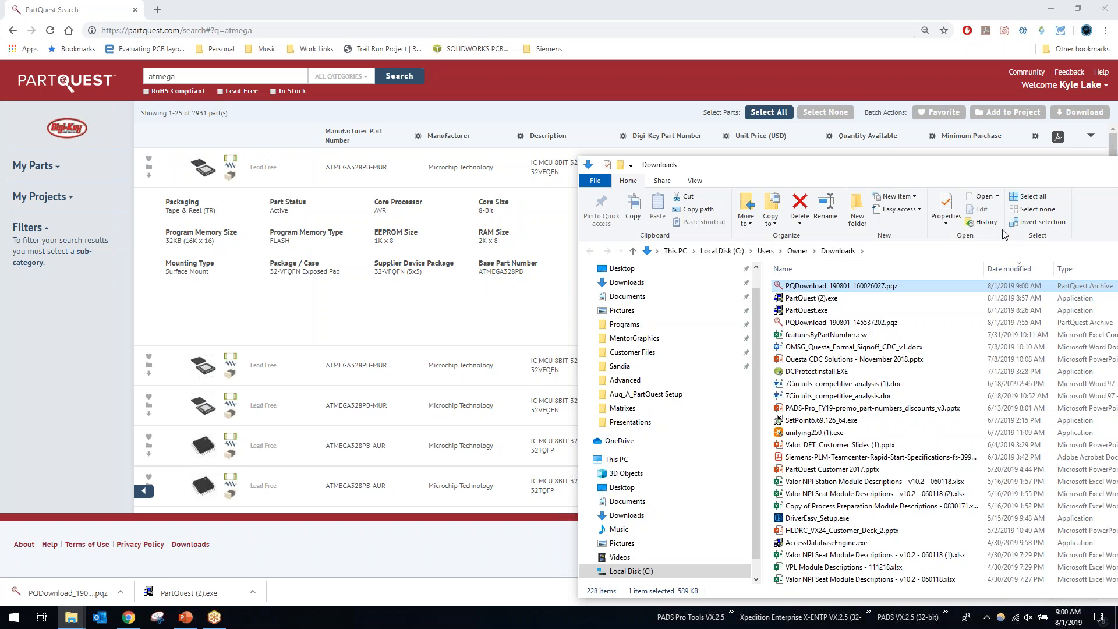
pyautogui.moveTo(964, 171); pyautogui.dragTo(543, 110)
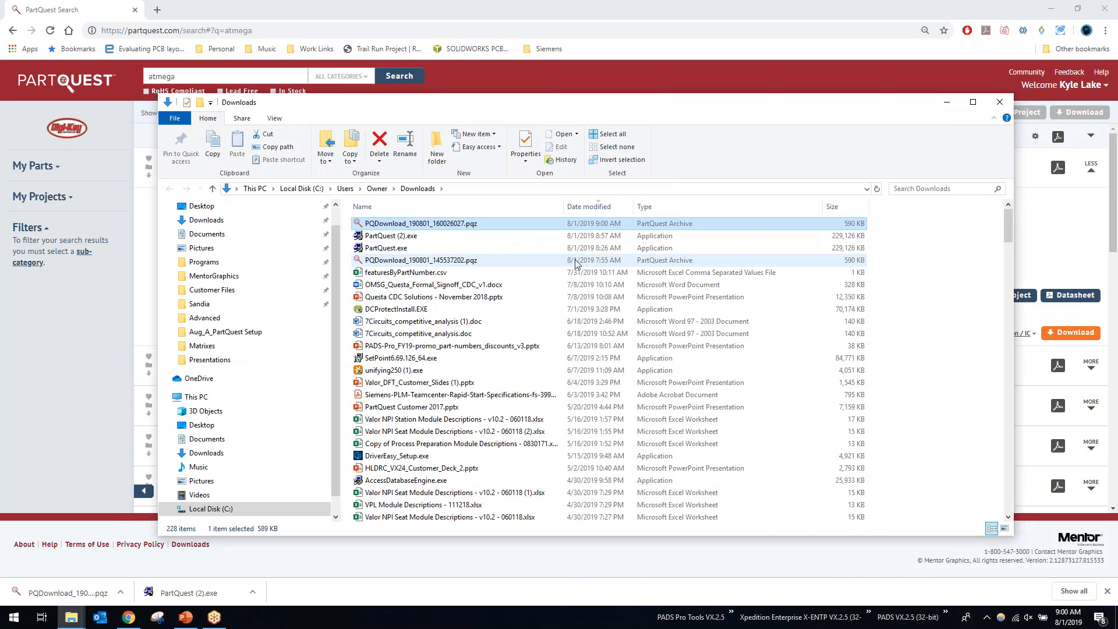
pyautogui.rightClick(474, 230)
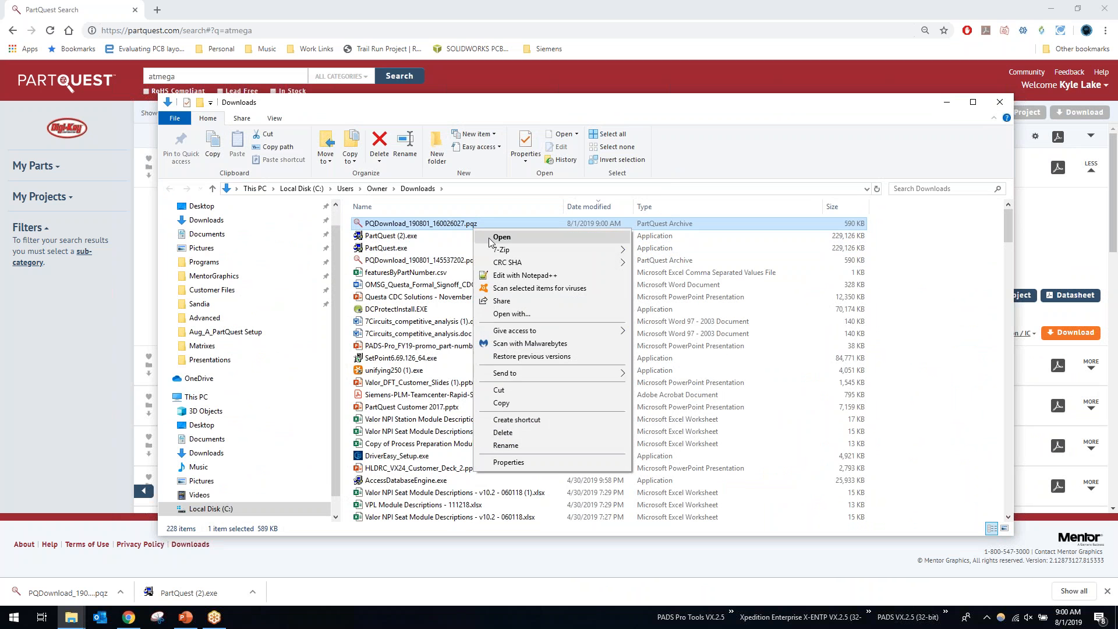
pyautogui.click(537, 390)
# - Go to C:\MentorGraphics\PartQuestTools\Downloads and paste the cut .pqz file there
pyautogui.click(230, 511)
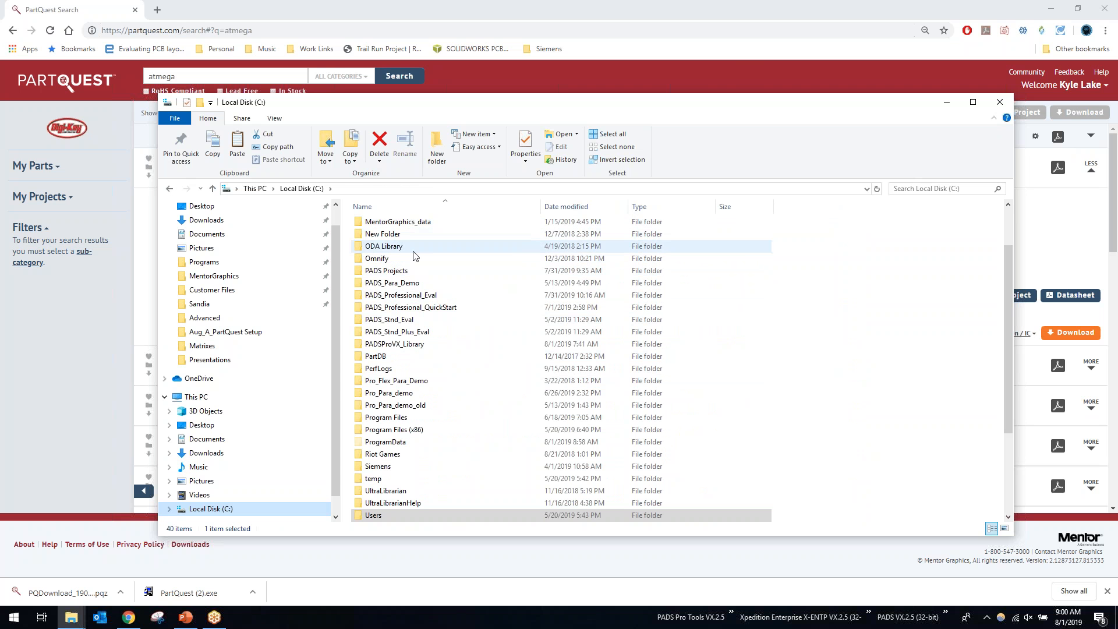
pyautogui.scroll(2, 415, 256)
pyautogui.doubleClick(401, 271)
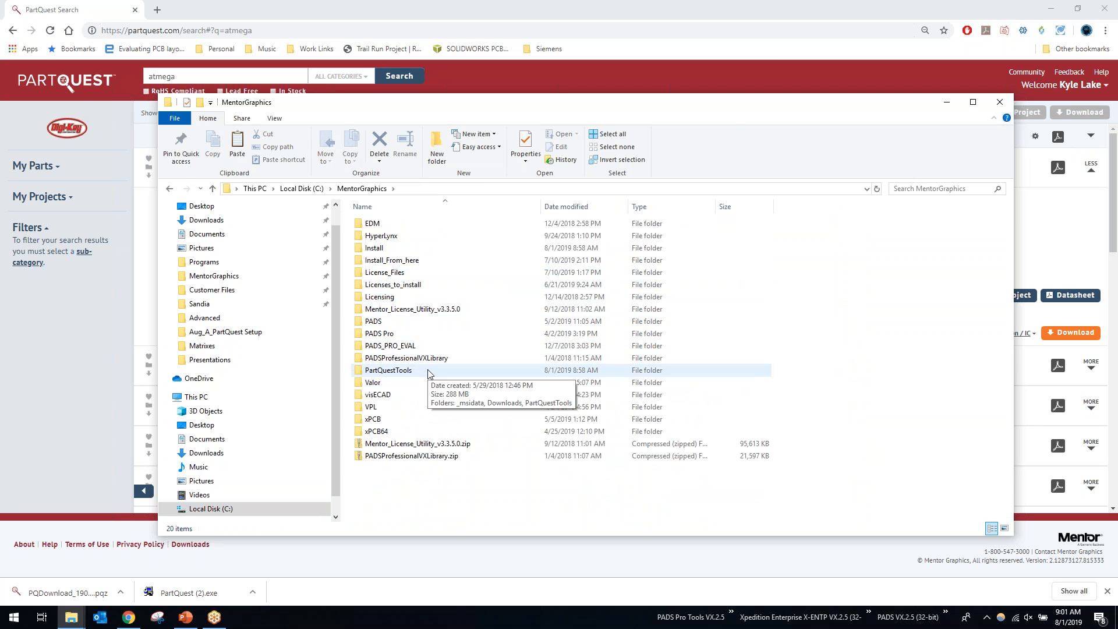
pyautogui.doubleClick(427, 371)
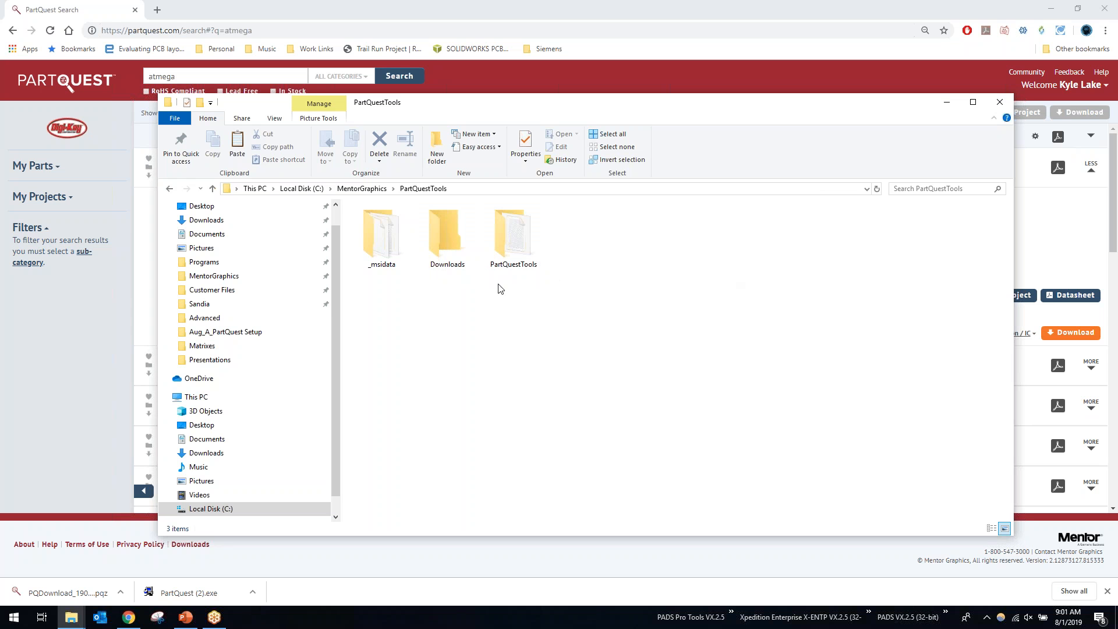
pyautogui.doubleClick(452, 257)
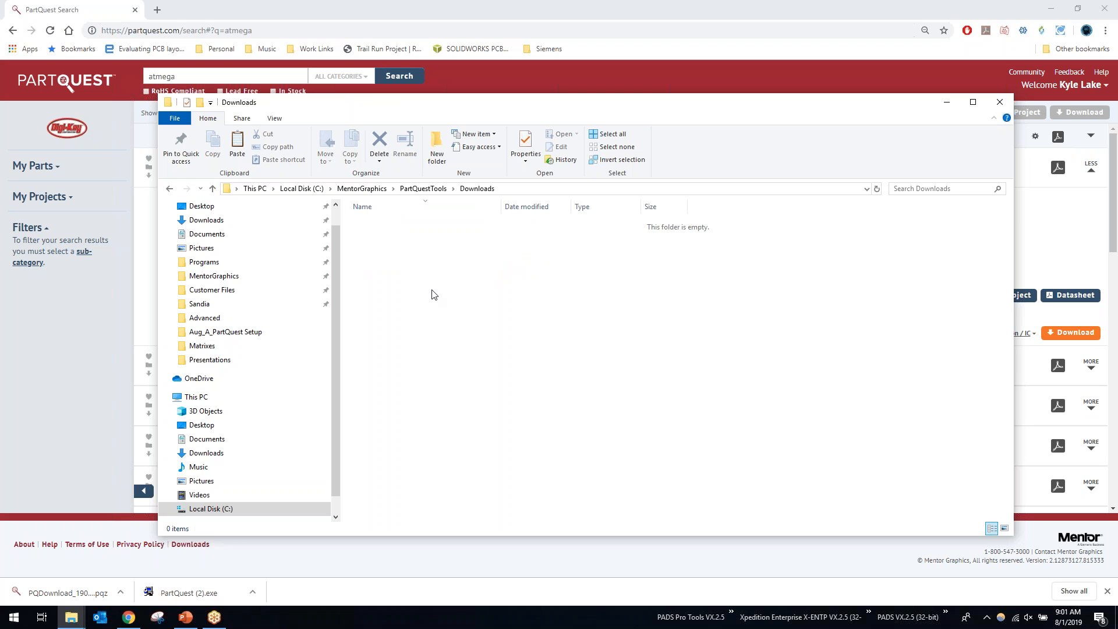
pyautogui.rightClick(465, 311)
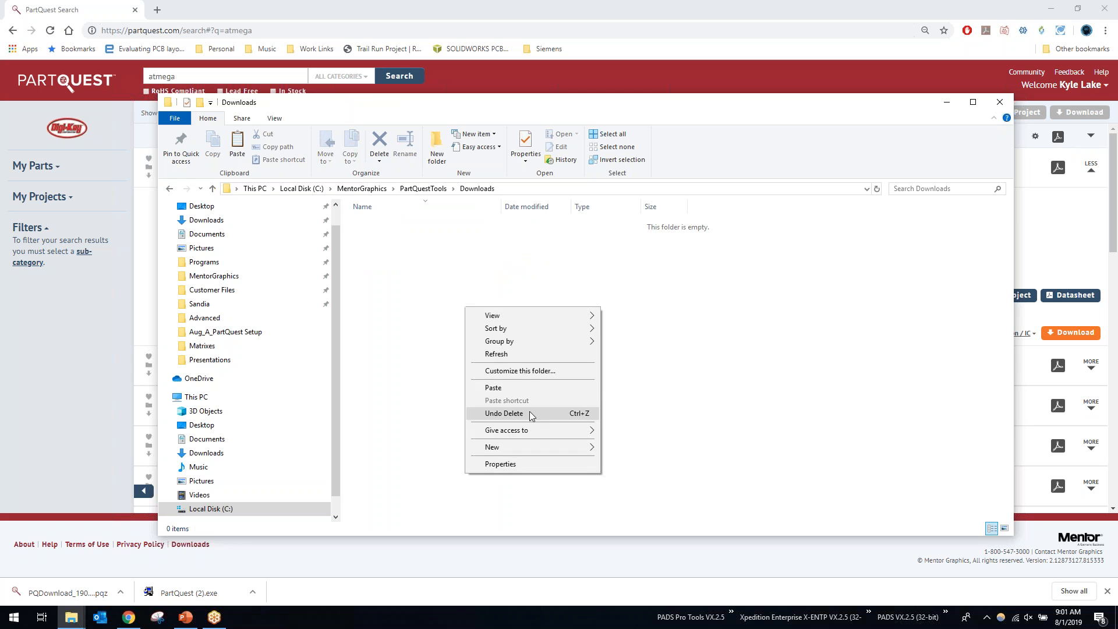
pyautogui.click(529, 389)
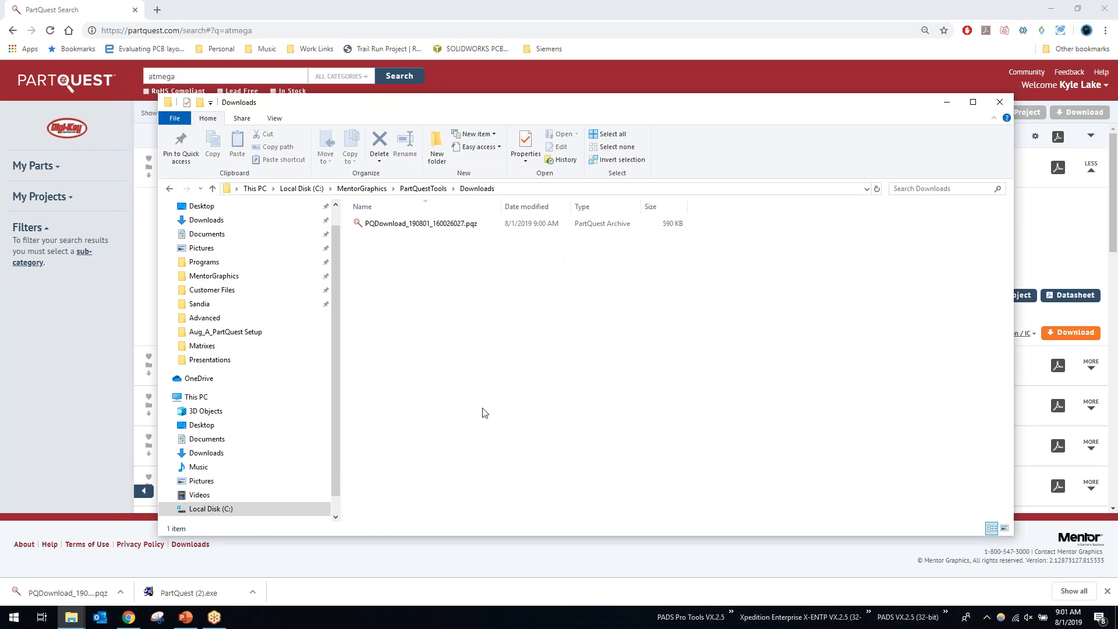
# - Review the PartQuest Integration steps slide in PowerPoint and return to the PartQuestTools Downloads folder in File Explorer
pyautogui.click(185, 617)
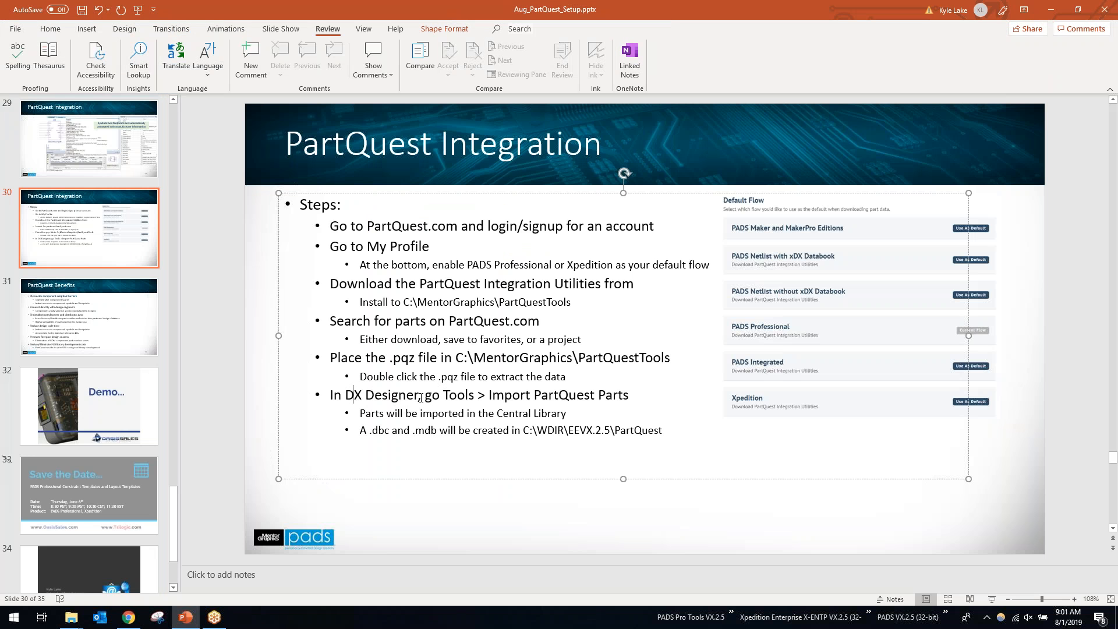
pyautogui.click(585, 520)
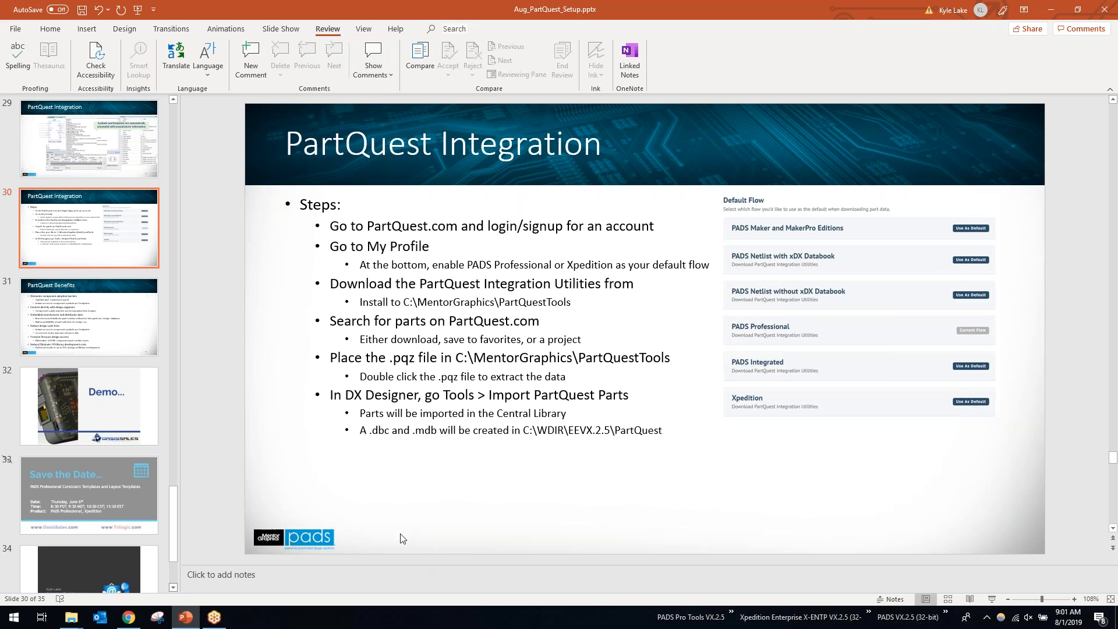
pyautogui.moveTo(63, 618)
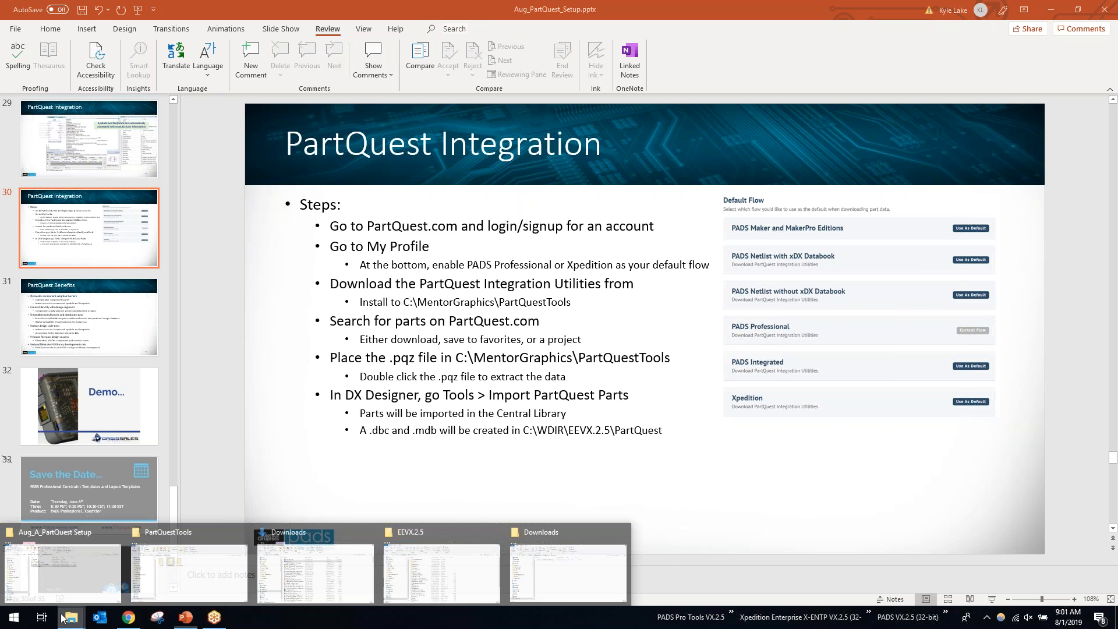
pyautogui.click(572, 579)
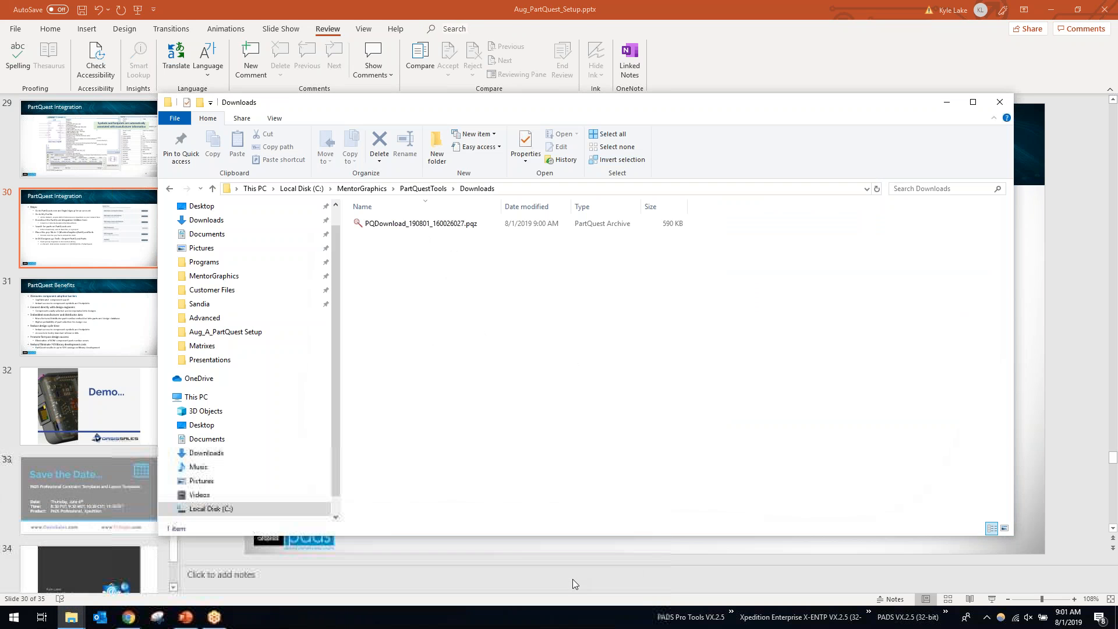
# - Extract PQDownload_190801_160026027.pqz, choosing C:\MentorGraphics\PartQuestTools\Downloads as the PartQuest destination folder
pyautogui.doubleClick(463, 226)
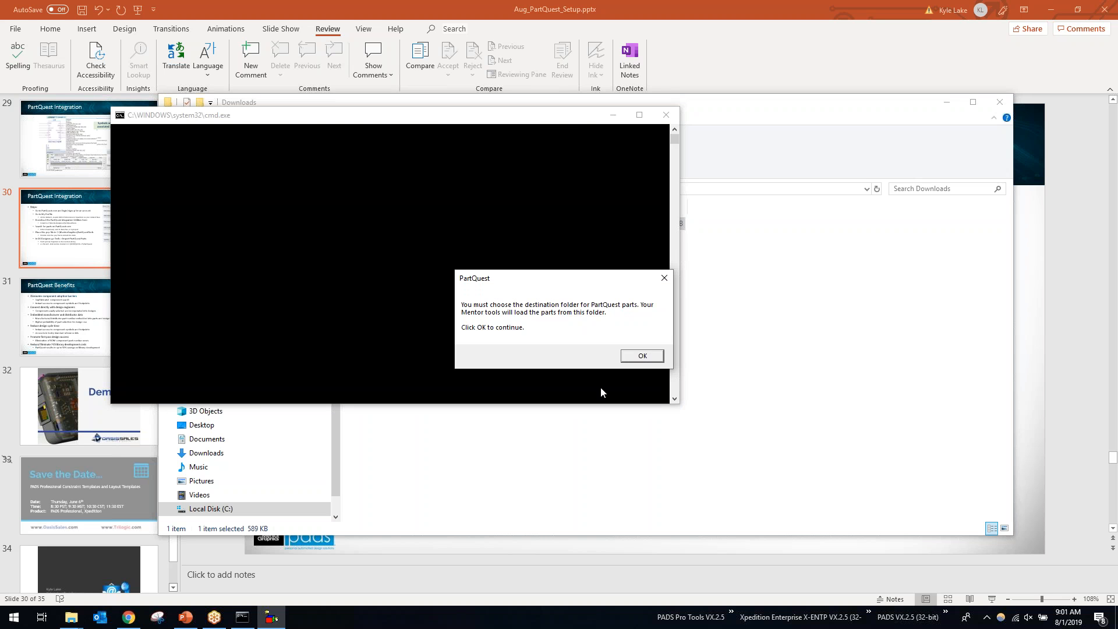
pyautogui.click(642, 361)
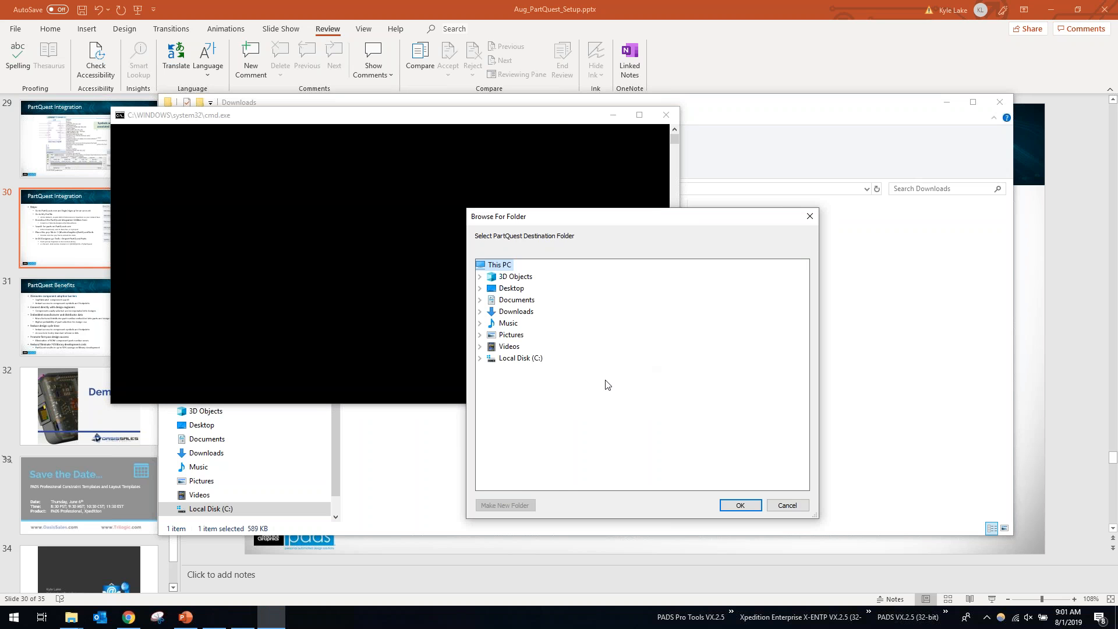
pyautogui.click(479, 358)
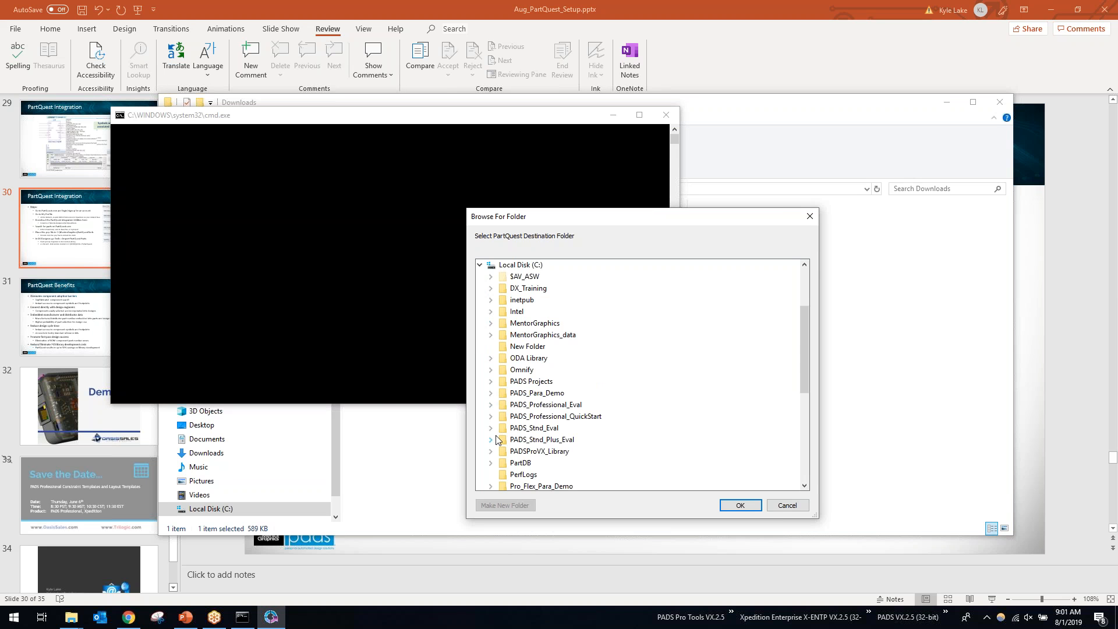
pyautogui.click(491, 323)
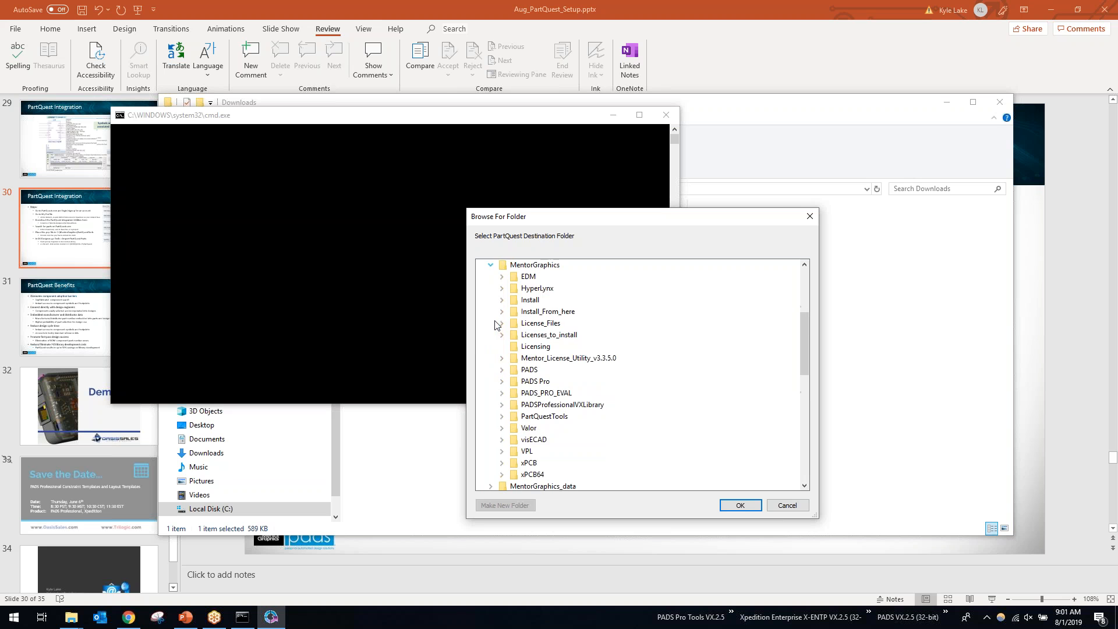
pyautogui.click(502, 416)
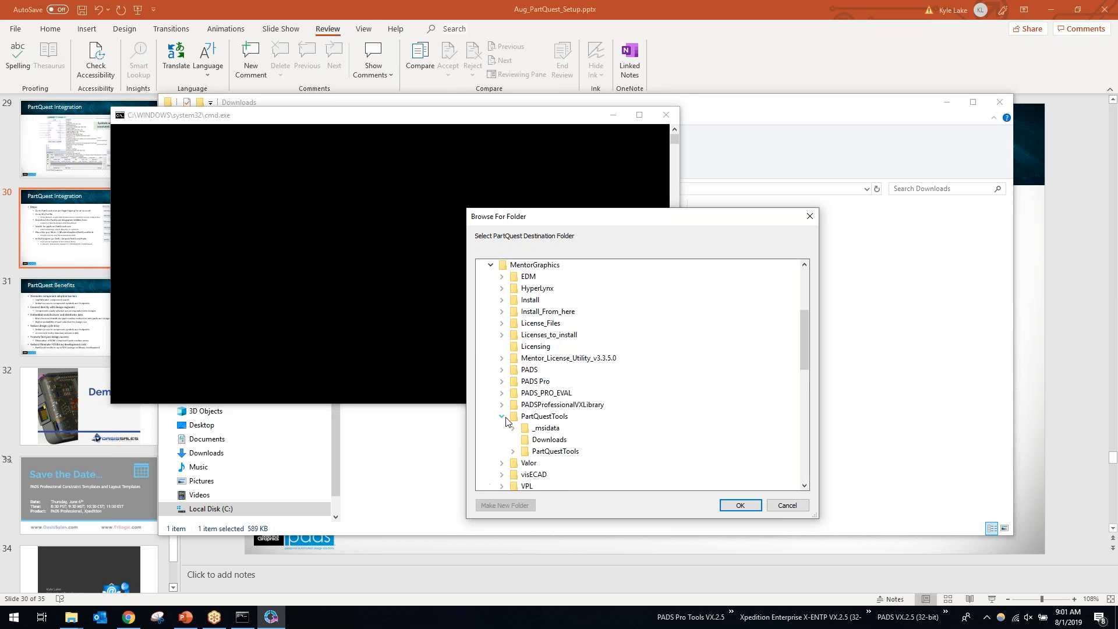
pyautogui.click(536, 443)
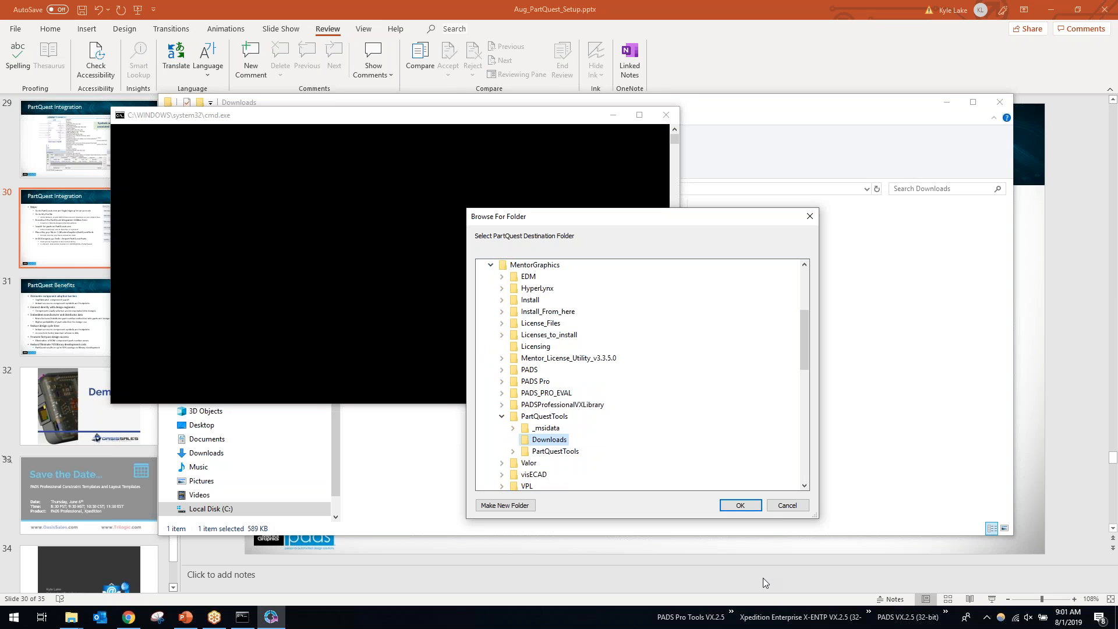
pyautogui.click(740, 504)
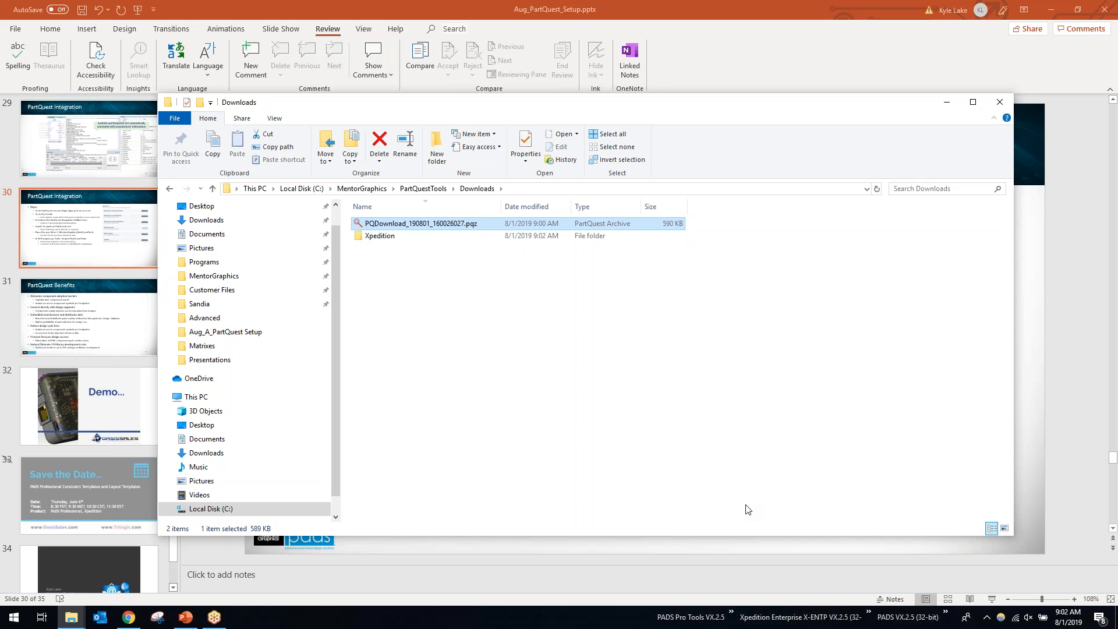
# - Open the extracted Xpedition folder, widen the Name column and examine the part's .edx and .stp.x files
pyautogui.click(499, 329)
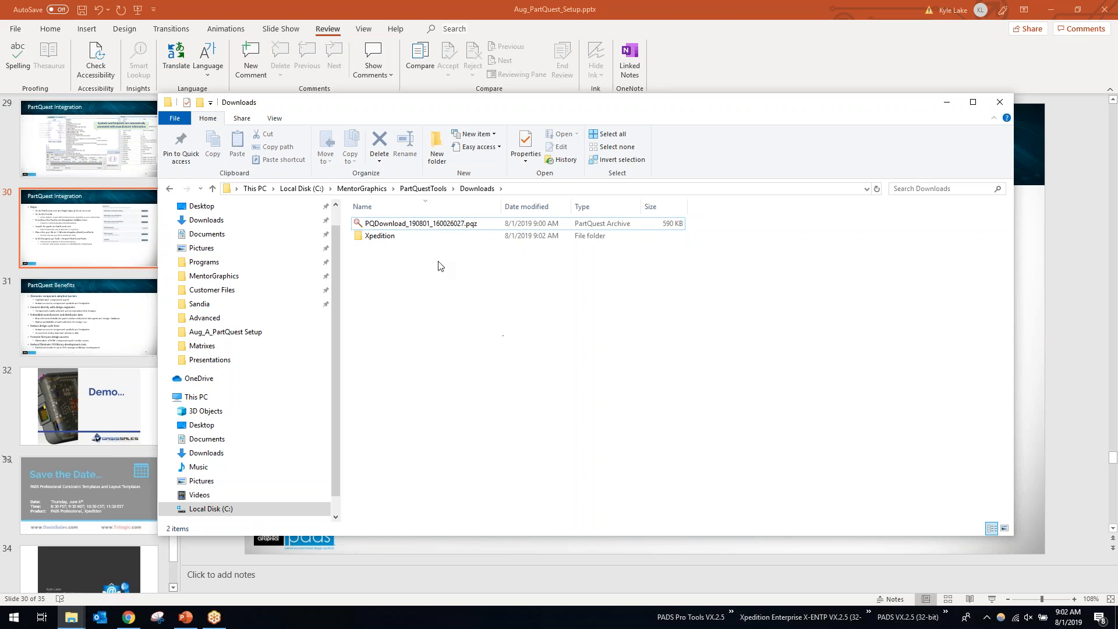
pyautogui.doubleClick(389, 242)
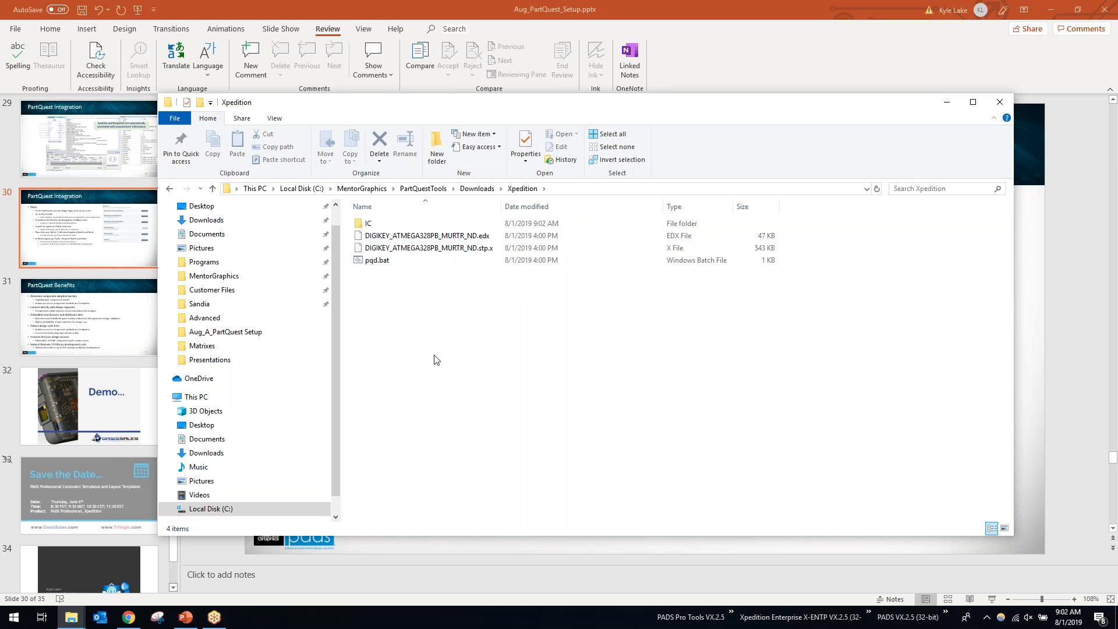
pyautogui.moveTo(501, 206); pyautogui.dragTo(579, 206)
pyautogui.click(546, 234)
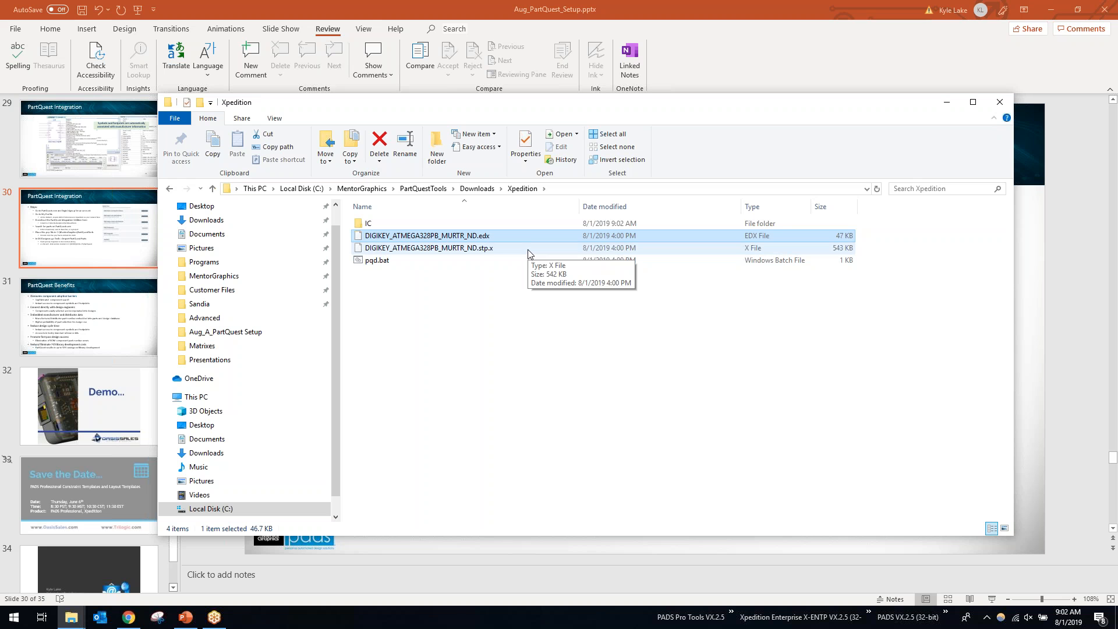
pyautogui.click(453, 271)
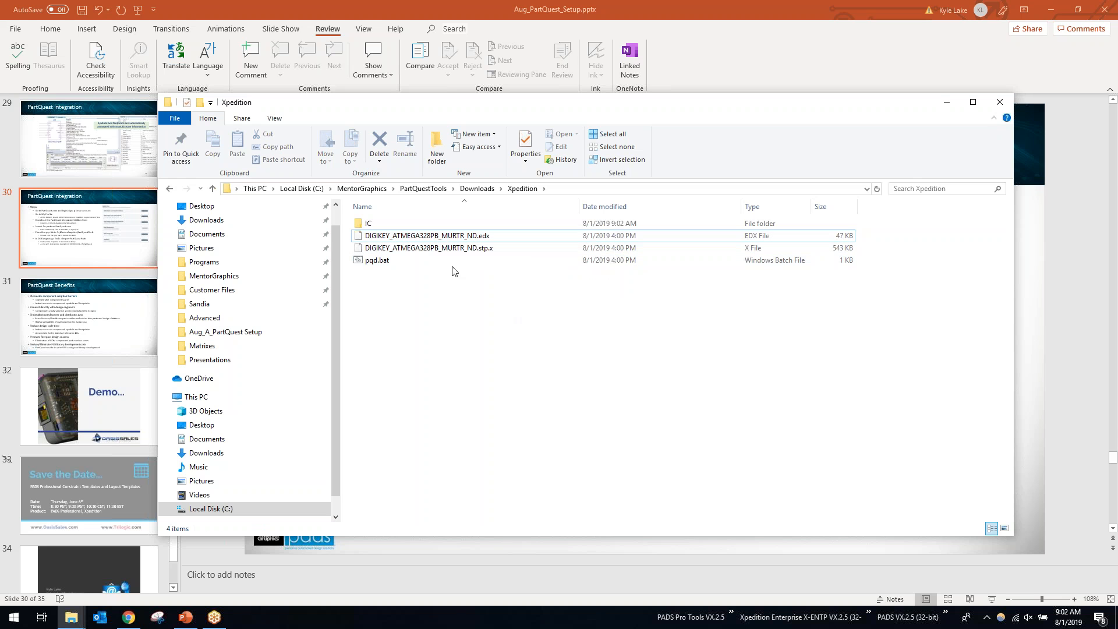
# - Look at the .csv.x file in the IC subfolder with the Name column widened, and go back to the Xpedition folder
pyautogui.doubleClick(422, 226)
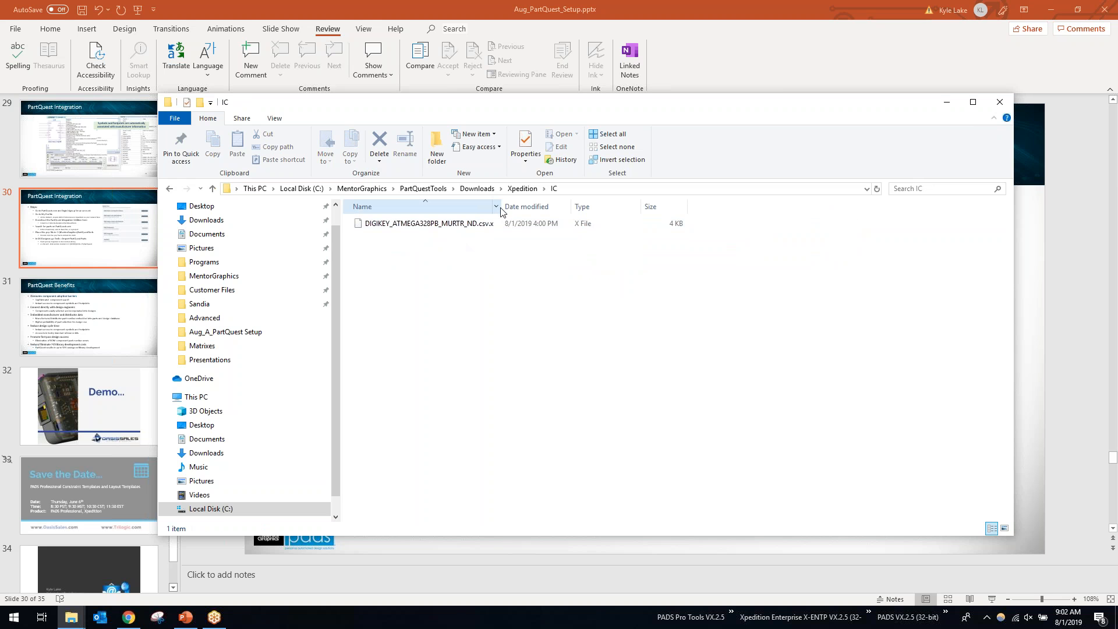
pyautogui.moveTo(503, 203); pyautogui.dragTo(535, 204)
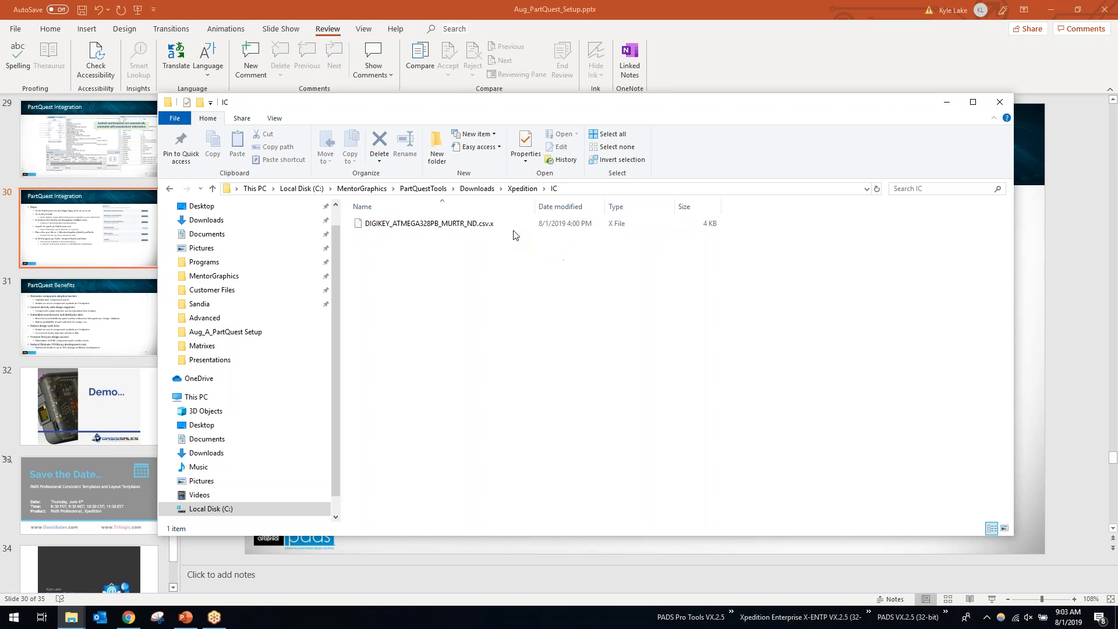
pyautogui.click(170, 189)
pyautogui.click(490, 412)
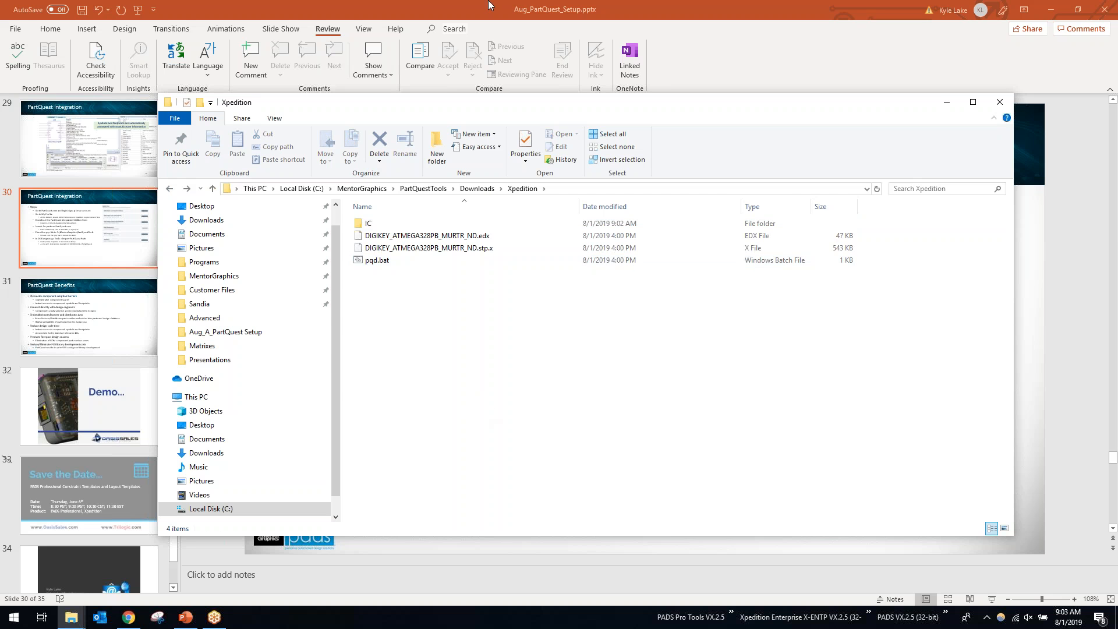
# - Bring the PowerPoint presentation to the front and launch Designer VX.2.5 from the Xpedition Enterprise Design Entry tools
pyautogui.click(489, 5)
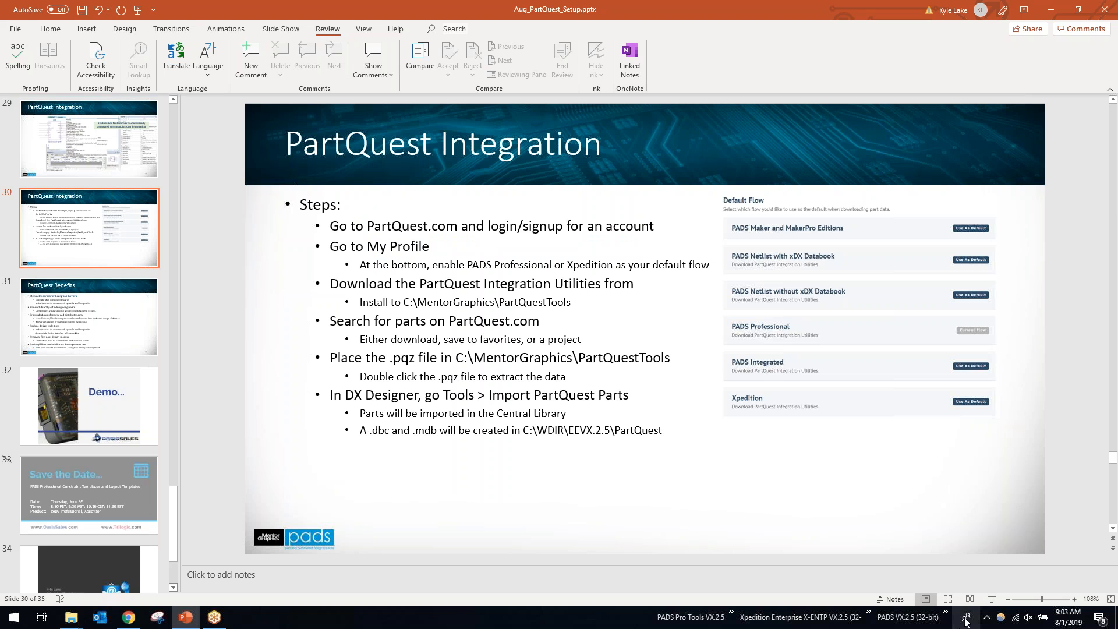
pyautogui.click(870, 617)
pyautogui.moveTo(914, 507)
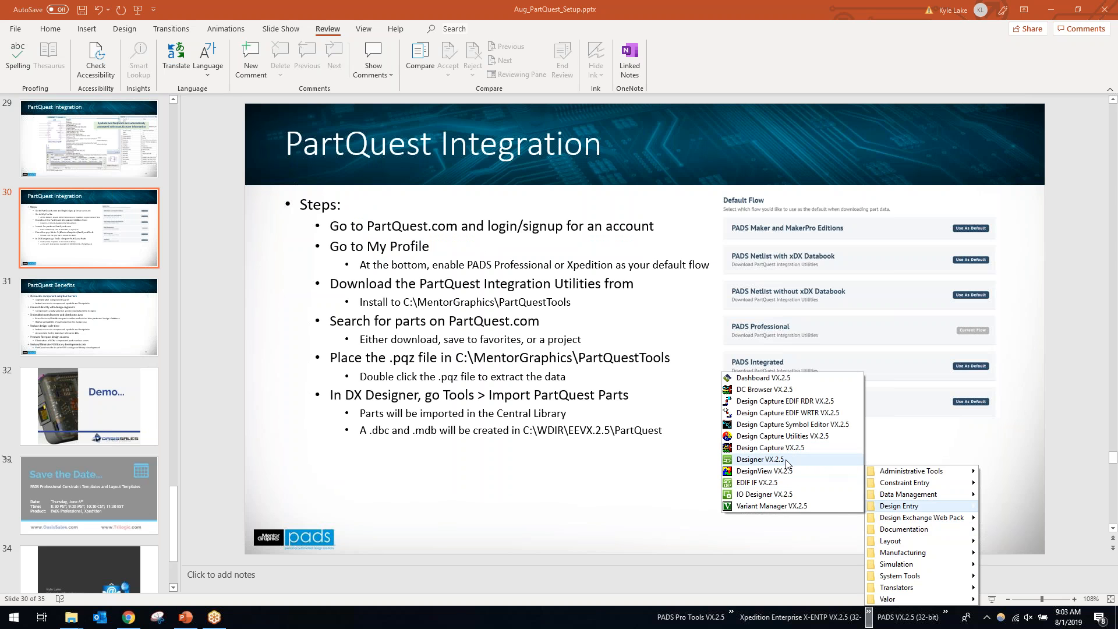
pyautogui.click(760, 459)
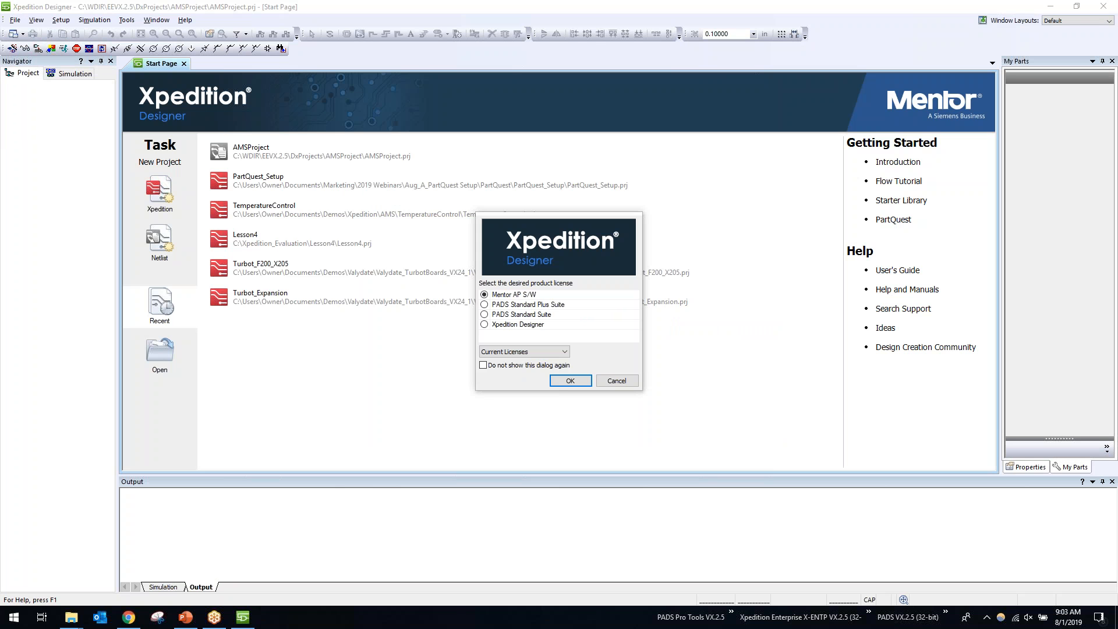
# - Accept the Mentor AP S/W product license and close the open AMSProject
pyautogui.click(571, 380)
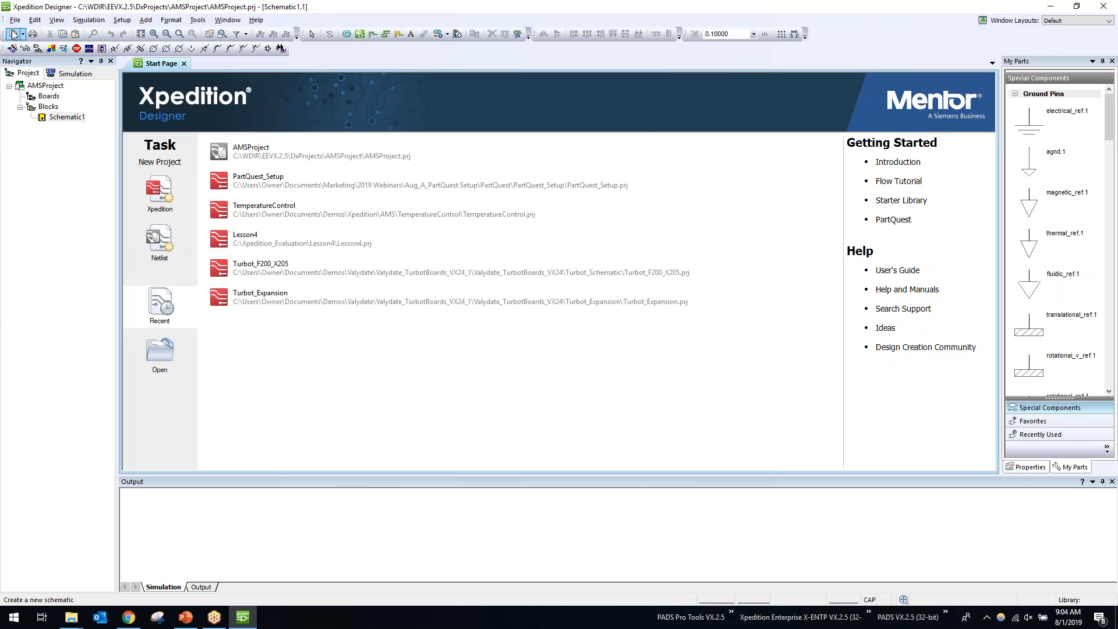
pyautogui.click(14, 20)
pyautogui.click(26, 88)
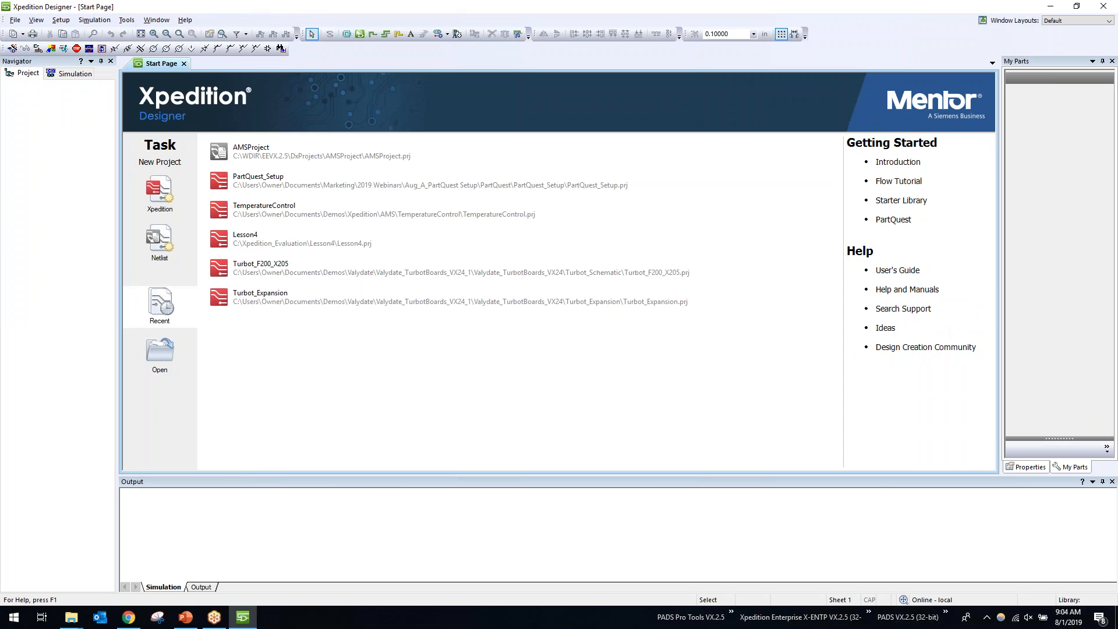
# - Start a new Xpedition project from the default template, using PartQuest_Library.lmc in Aug_A_PartQuest Setup\PartQuest_Library as the central library
pyautogui.click(171, 191)
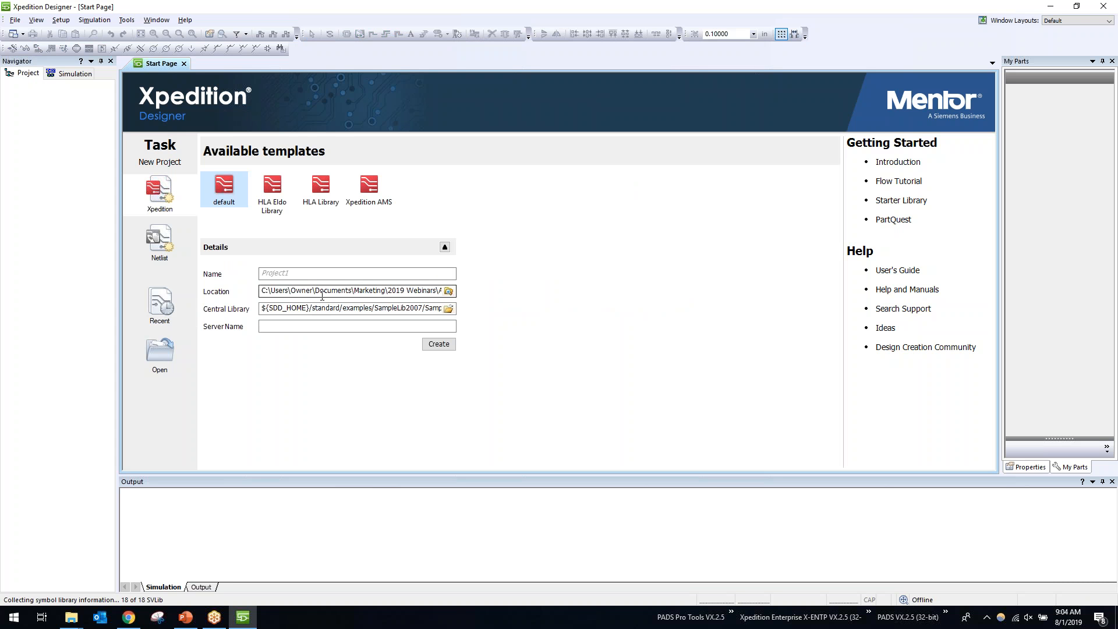
pyautogui.moveTo(310, 292); pyautogui.dragTo(461, 292)
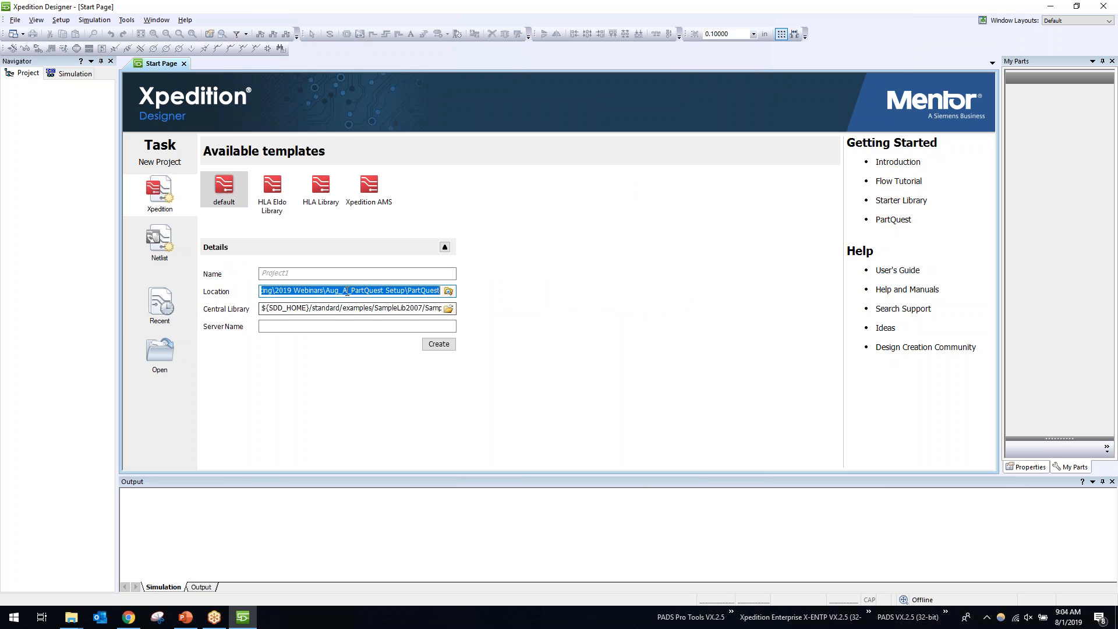
pyautogui.moveTo(404, 308); pyautogui.dragTo(528, 322)
pyautogui.click(449, 309)
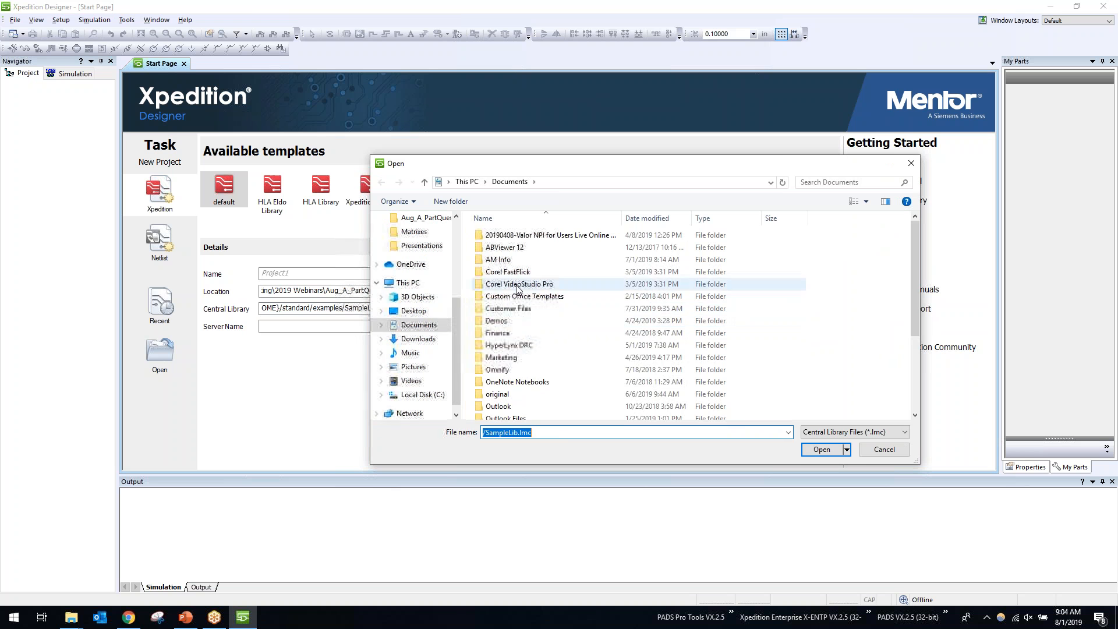
pyautogui.doubleClick(527, 357)
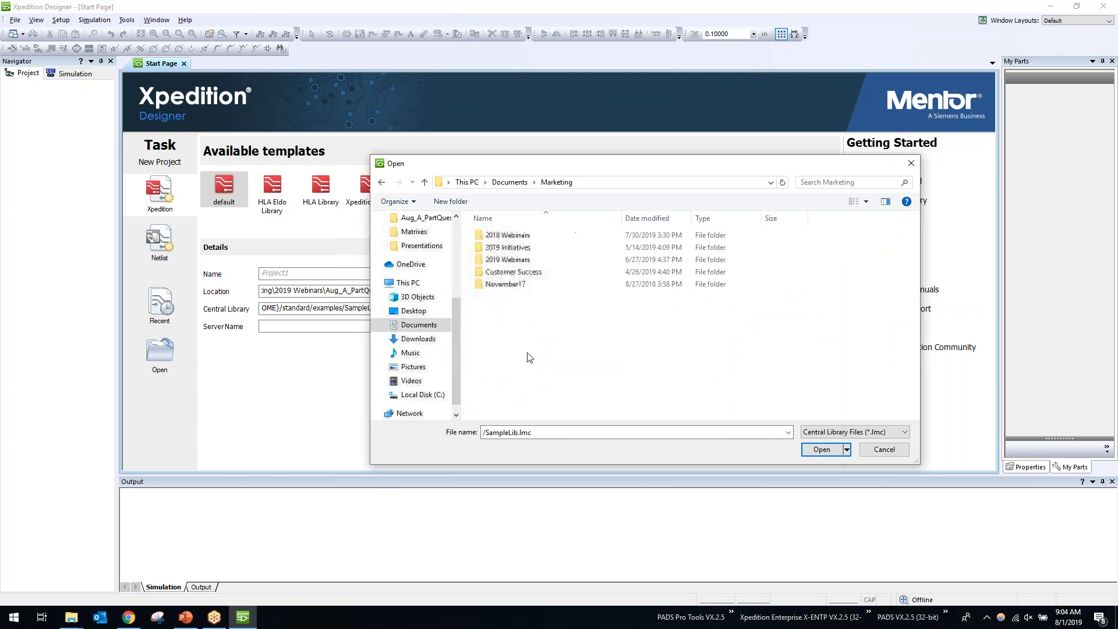
pyautogui.doubleClick(513, 259)
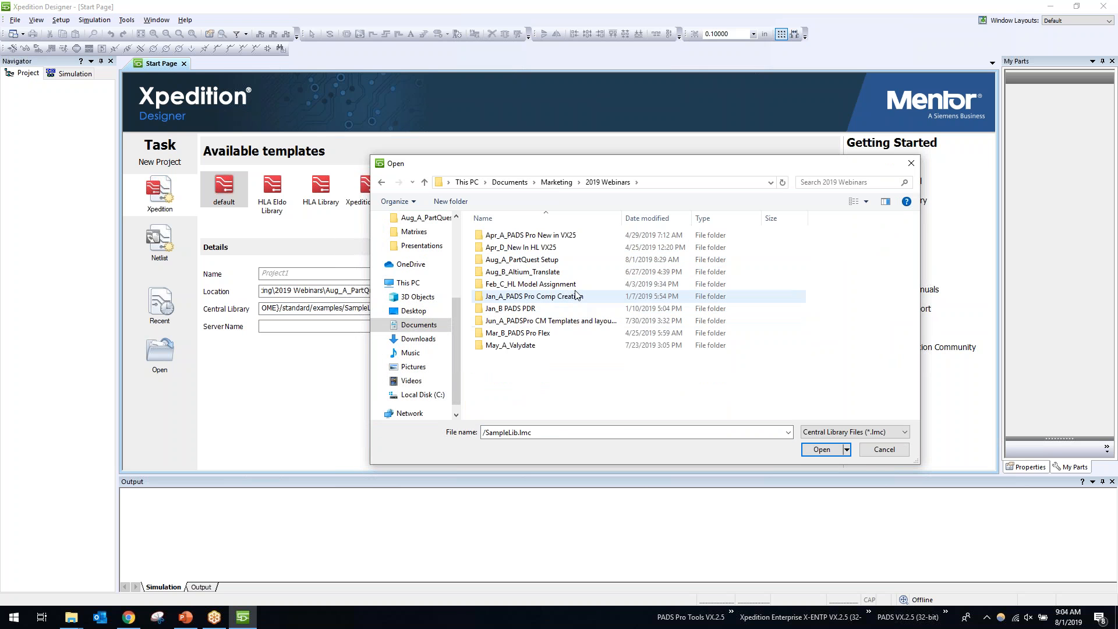
pyautogui.doubleClick(566, 260)
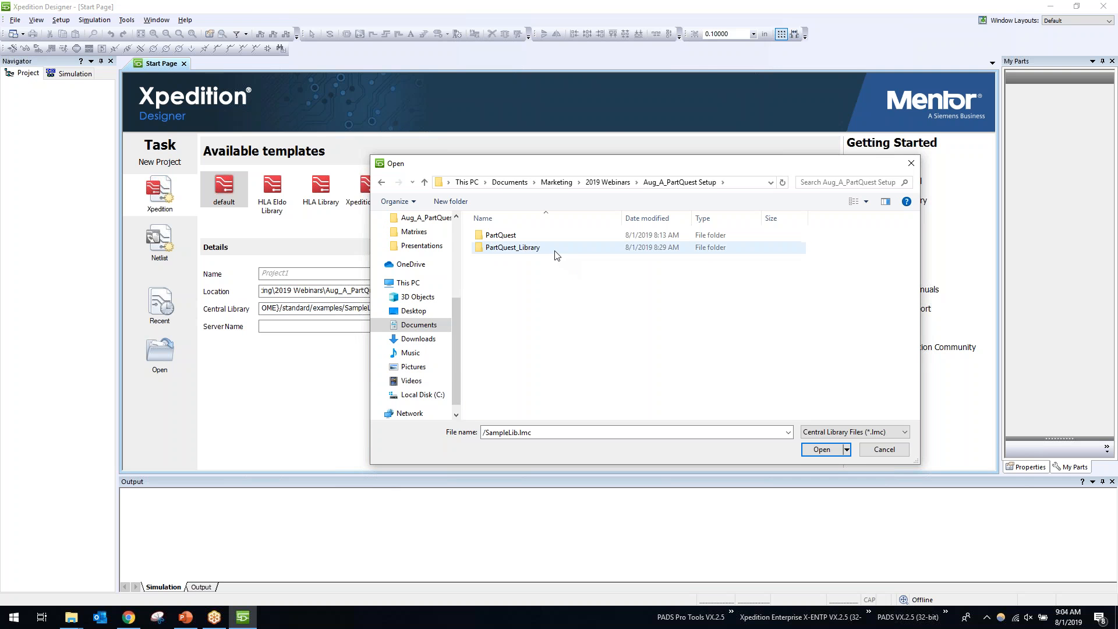
pyautogui.doubleClick(556, 250)
pyautogui.doubleClick(567, 380)
# - Name the project PartQuest_Setup and create it with the Mentor AP S/W license
pyautogui.hotkey('shift', 'Tab')
pyautogui.hotkey('shift', 'Tab')
pyautogui.write('PartQuest_Setup')
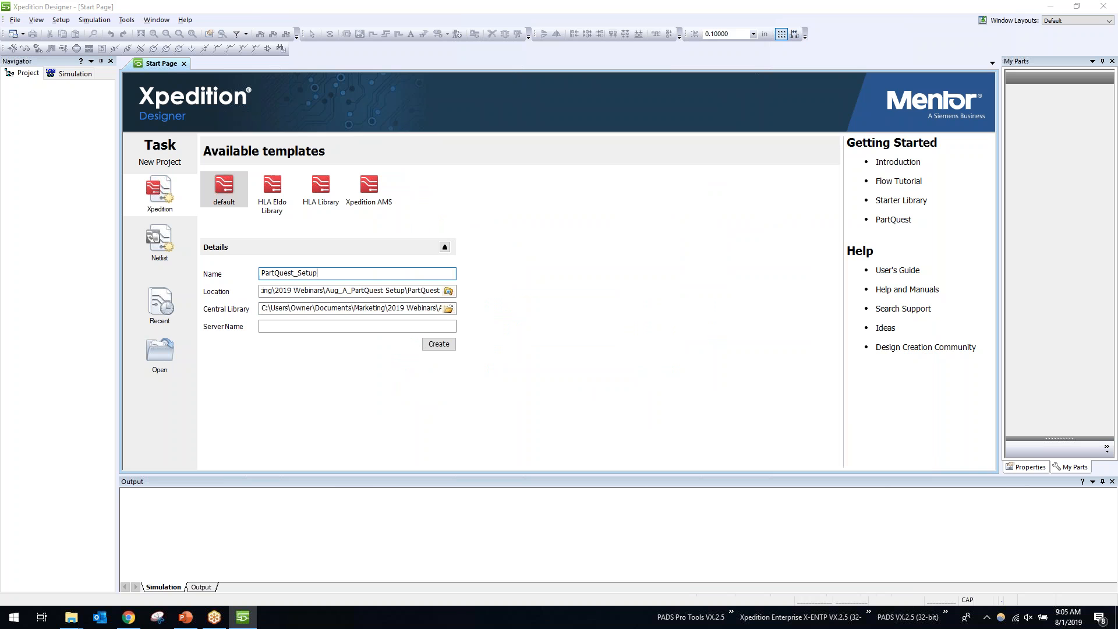
pyautogui.press('Return')
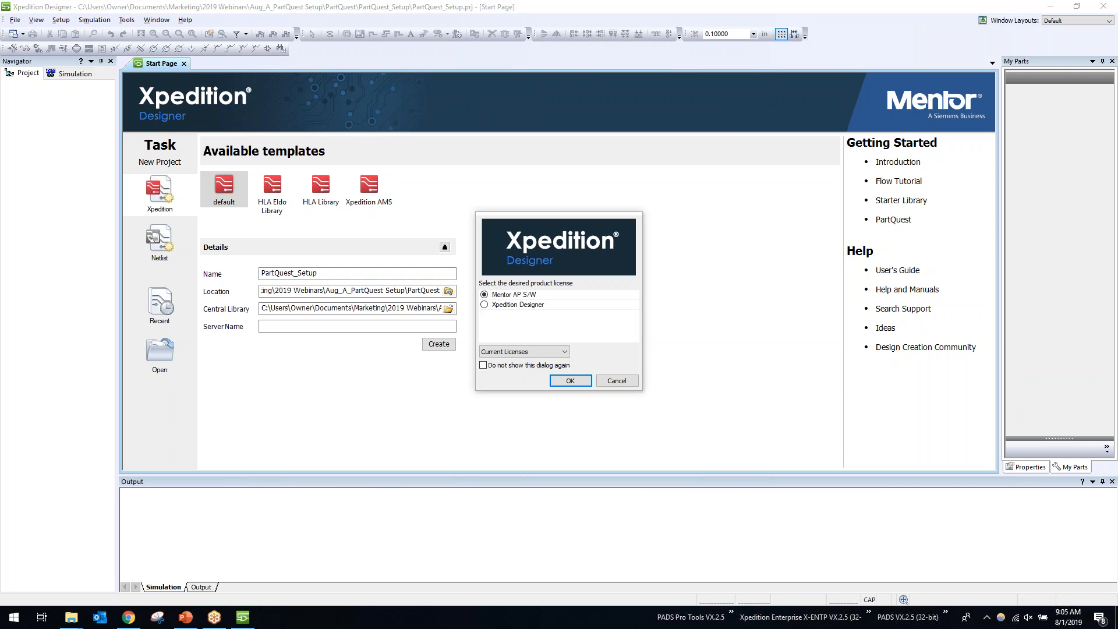
pyautogui.click(570, 381)
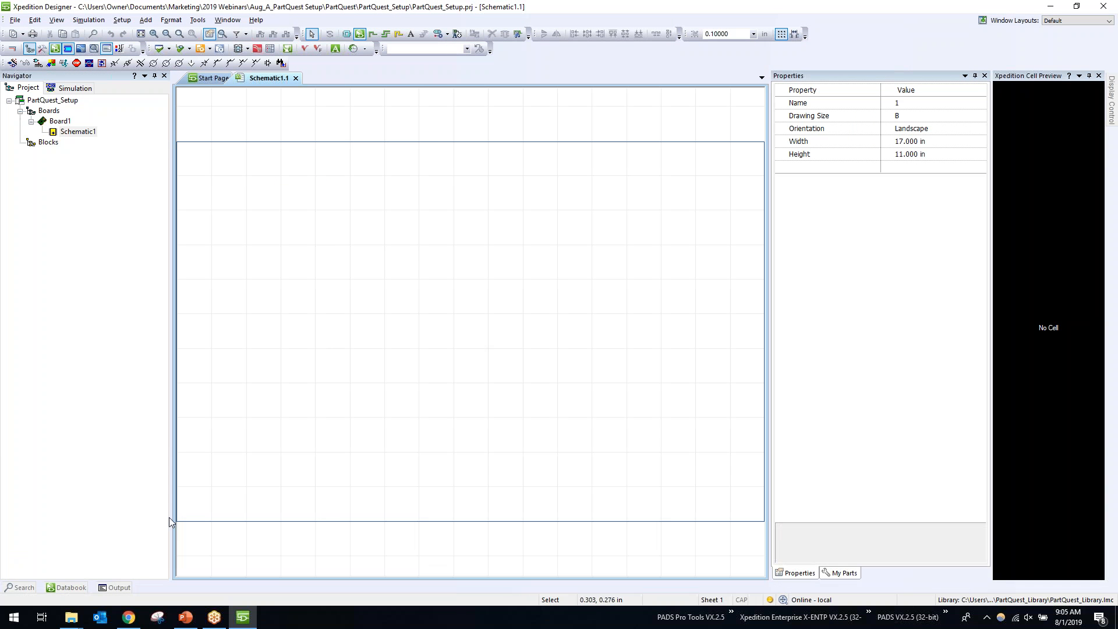
# - Examine the Databook's Borders and builtin symbol partitions and its part list, and return to the schematic
pyautogui.click(58, 585)
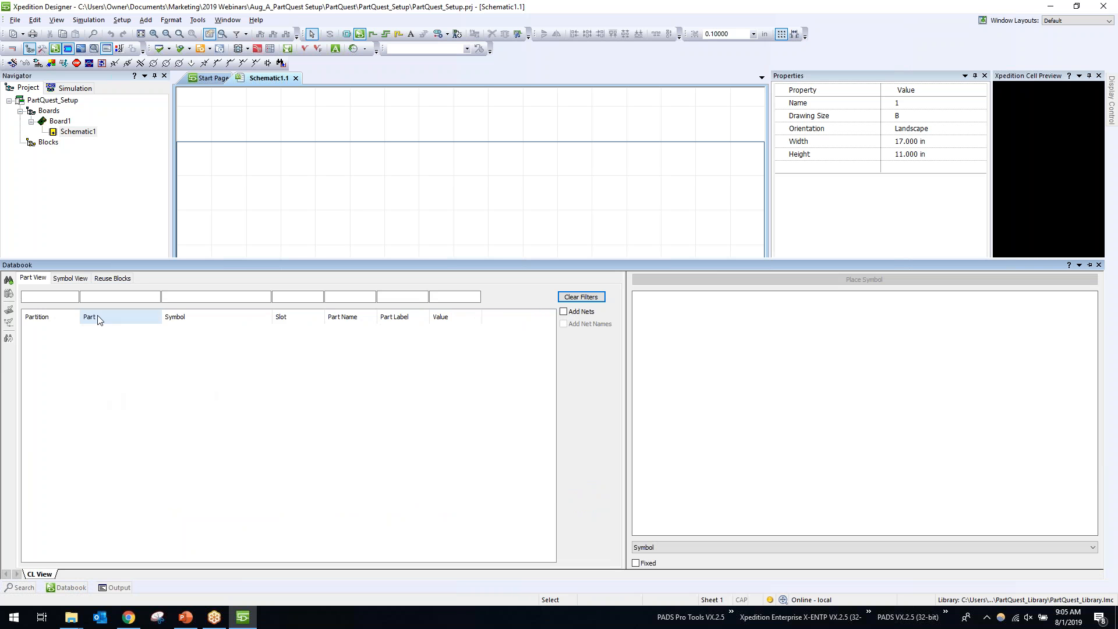
pyautogui.click(76, 280)
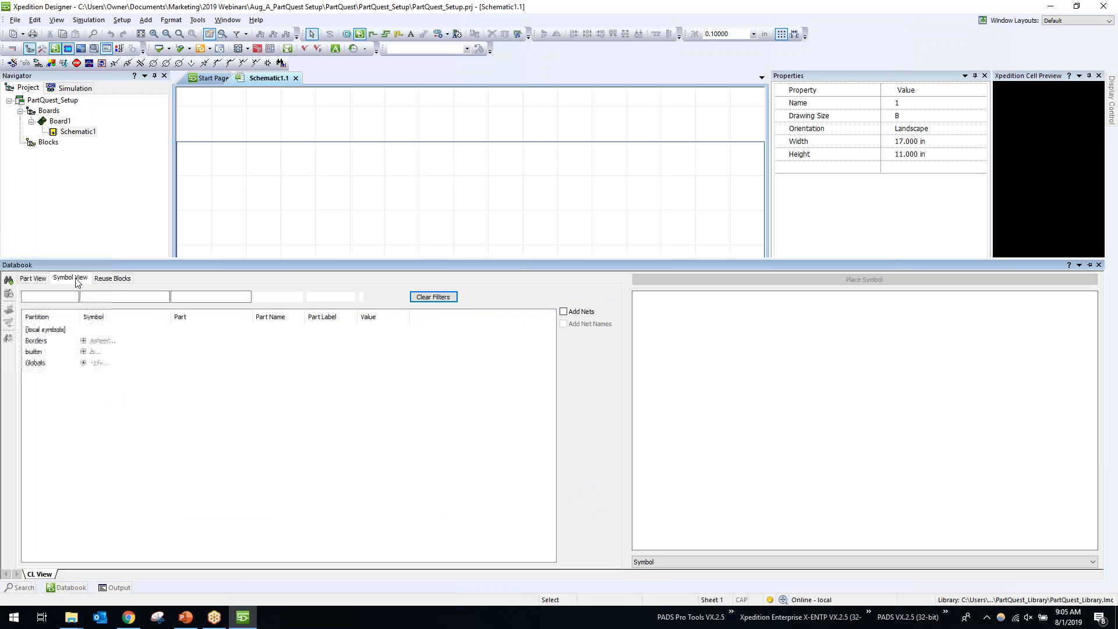
pyautogui.click(85, 342)
pyautogui.click(84, 341)
pyautogui.click(84, 341)
pyautogui.click(84, 353)
pyautogui.click(84, 352)
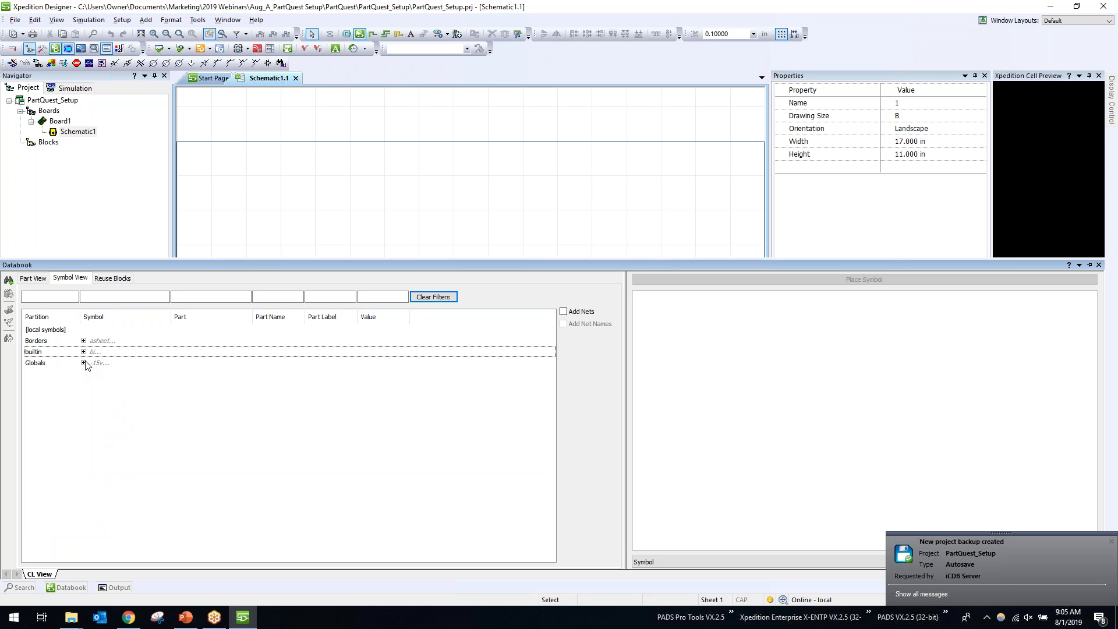
pyautogui.click(36, 278)
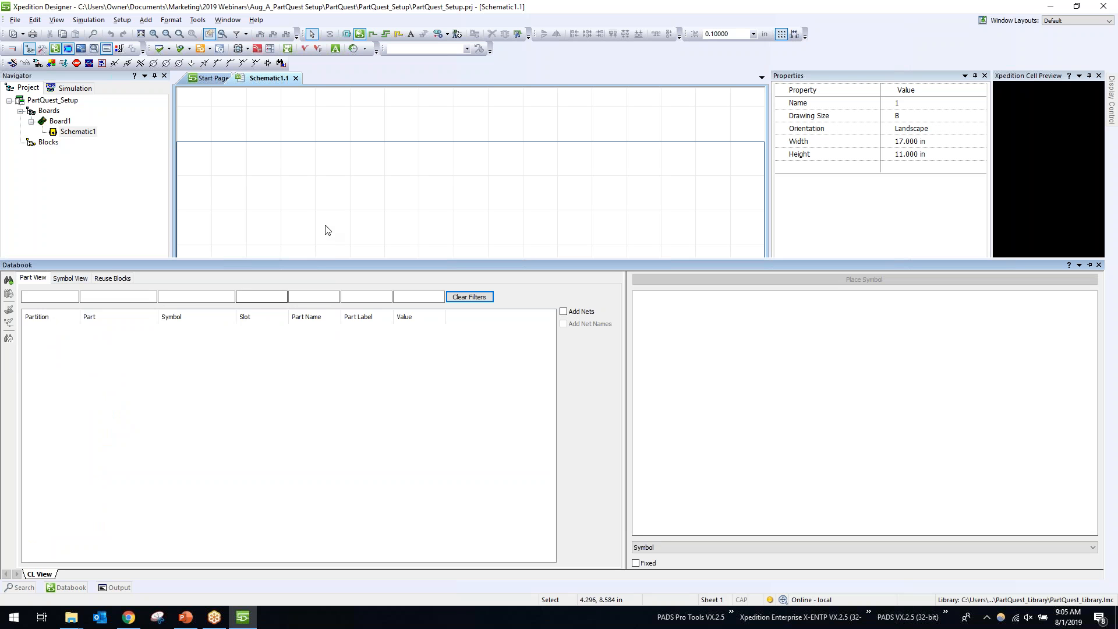
pyautogui.click(292, 235)
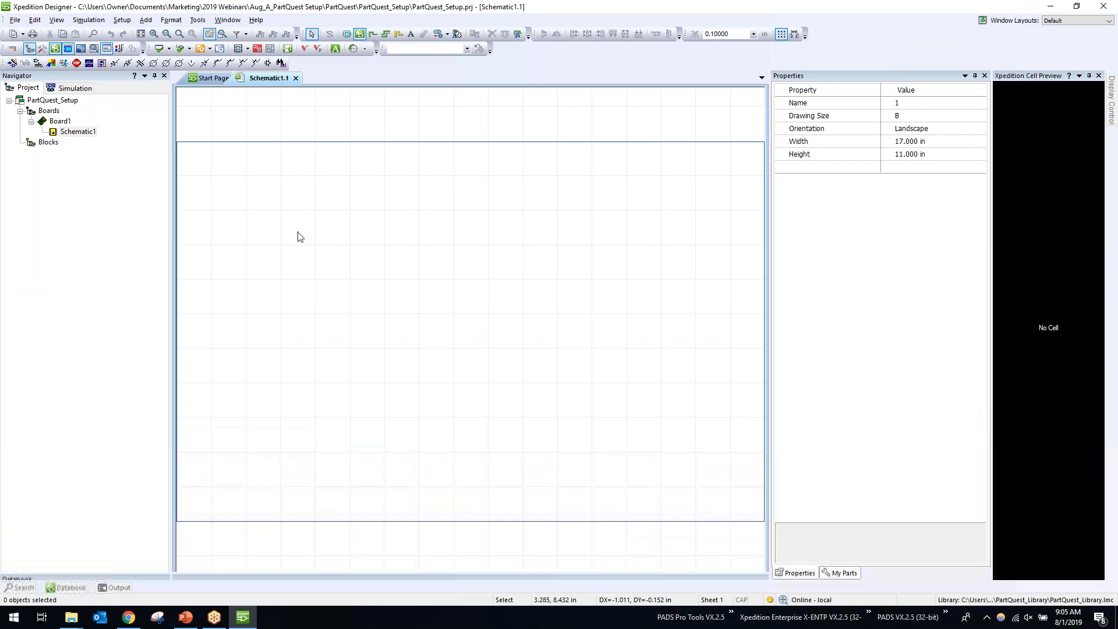
# - Close the Xpedition Cell Preview and import the PartQuest parts from C:\MentorGraphics\PartQuestTools\Downloads\Xpedition into the project library
pyautogui.click(1099, 76)
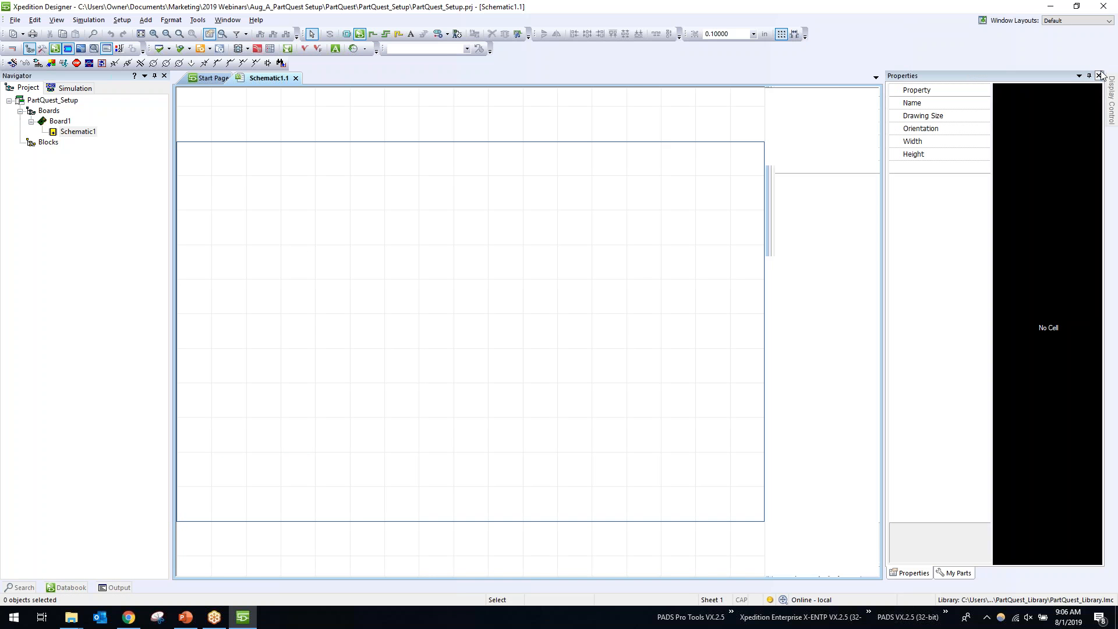
pyautogui.click(198, 20)
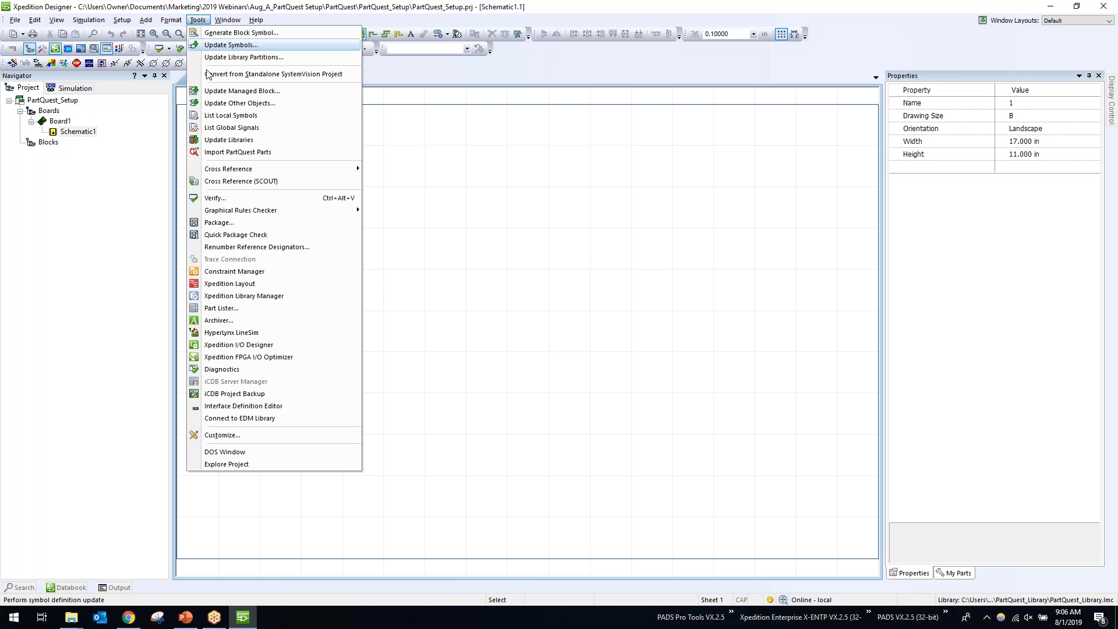
pyautogui.click(222, 155)
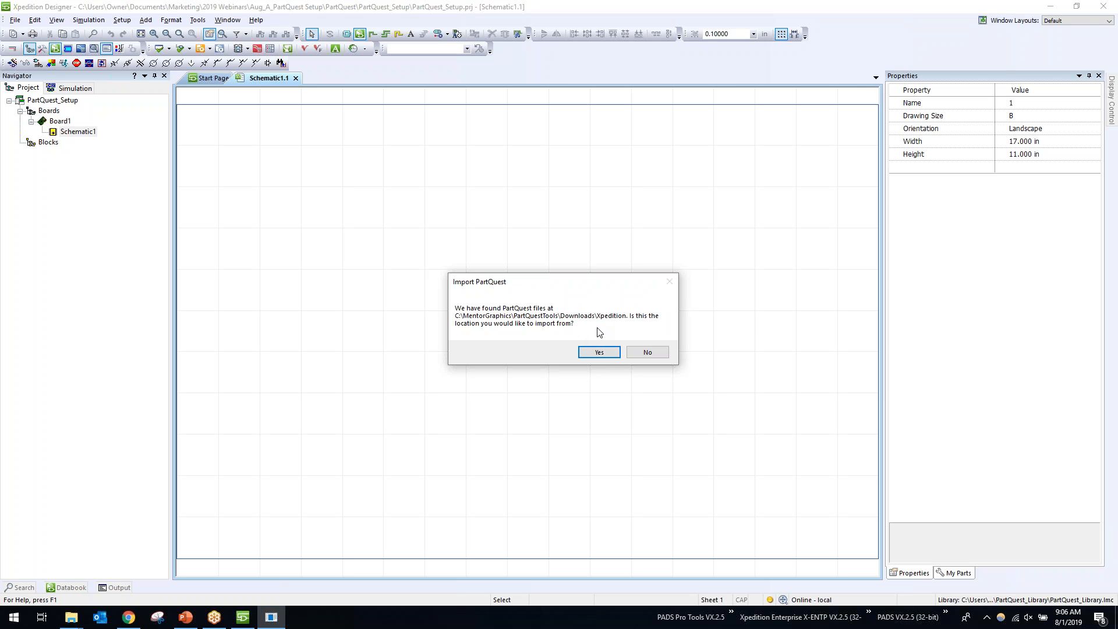
pyautogui.click(596, 353)
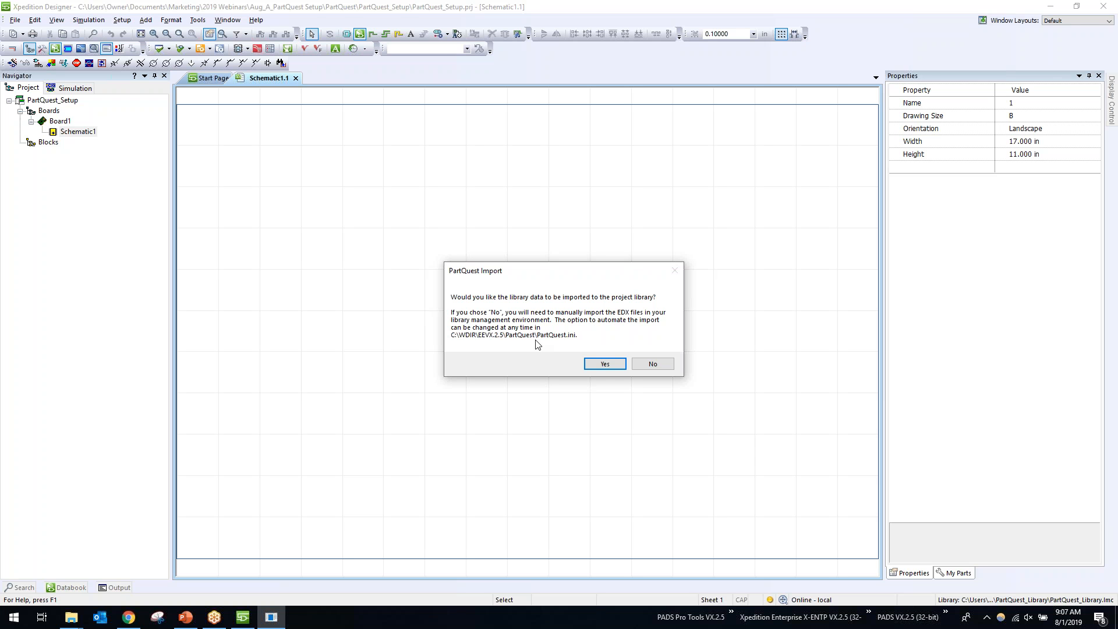
pyautogui.click(606, 364)
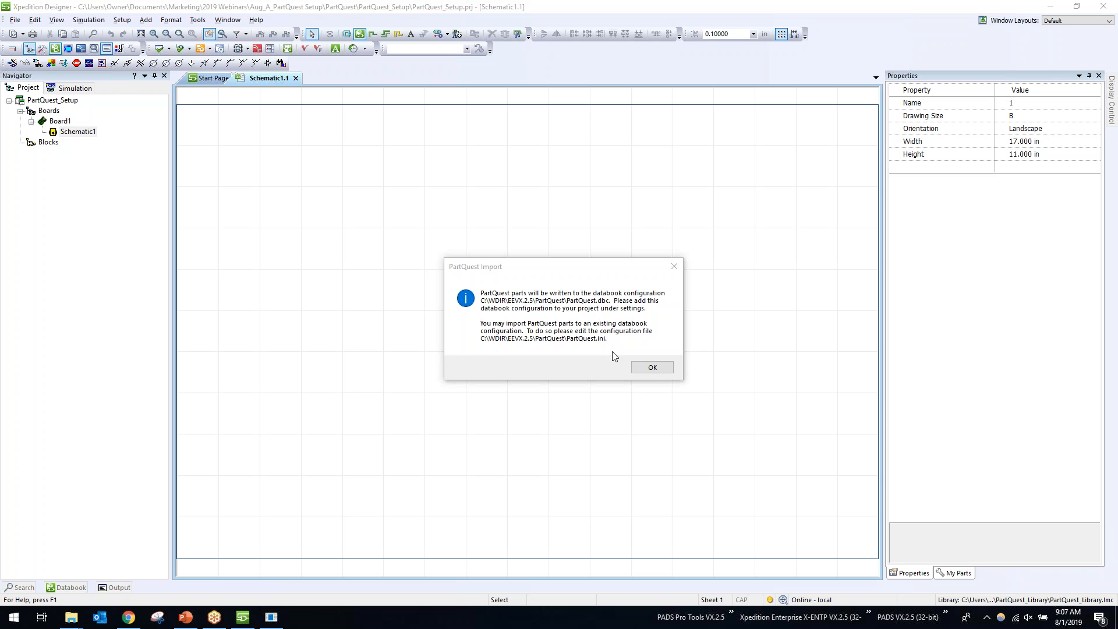
pyautogui.click(649, 370)
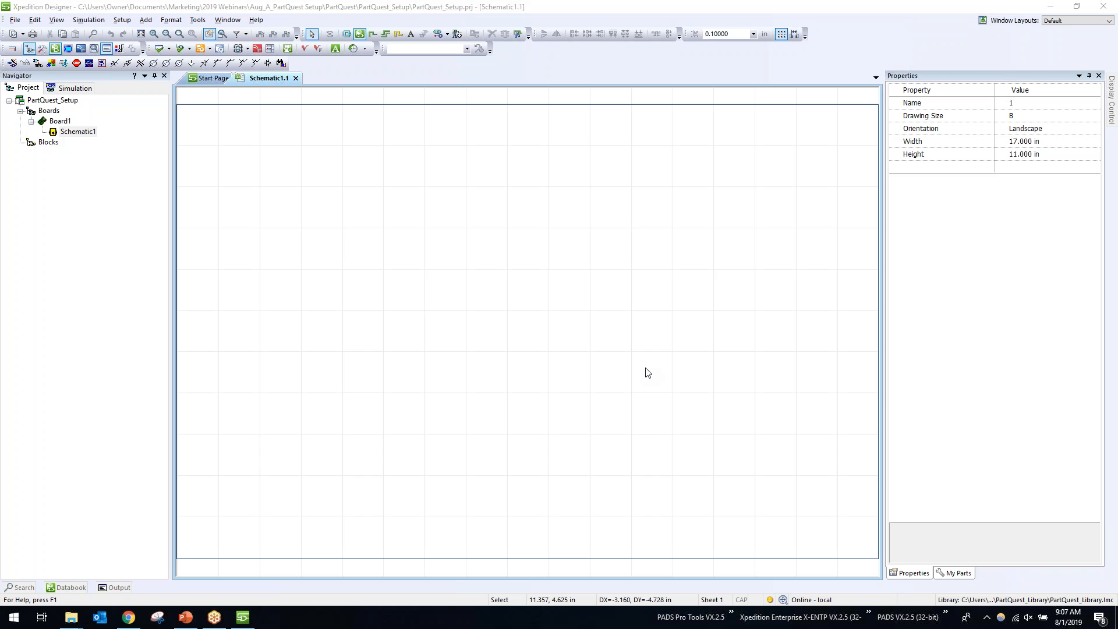
# - Update the project's libraries after the PartQuest import
pyautogui.scroll(-1, 647, 373)
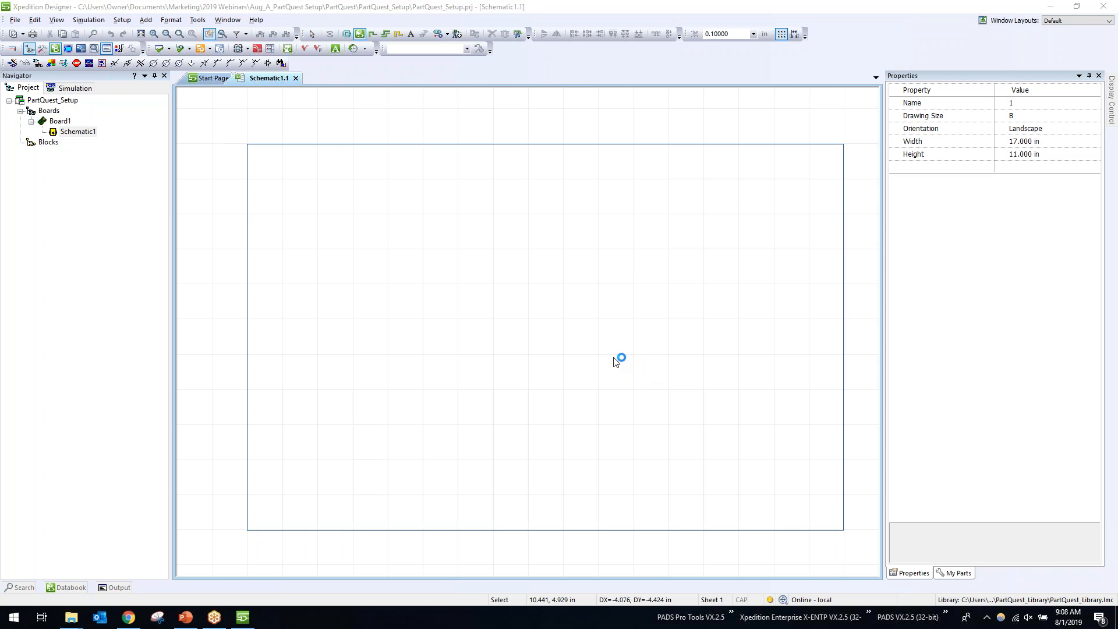
pyautogui.click(198, 20)
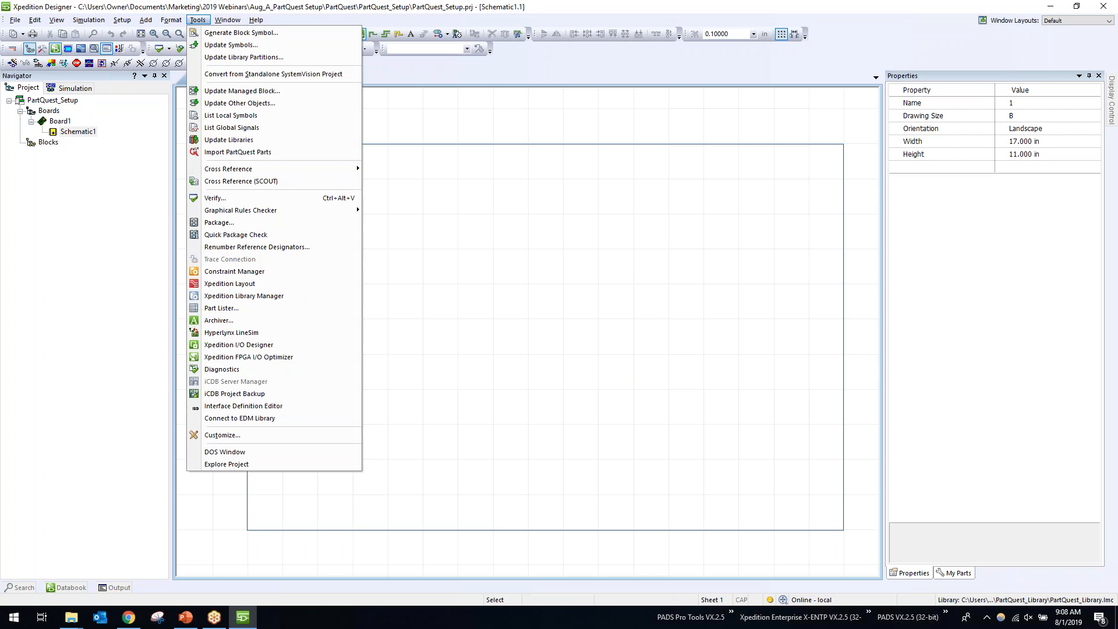
pyautogui.click(258, 146)
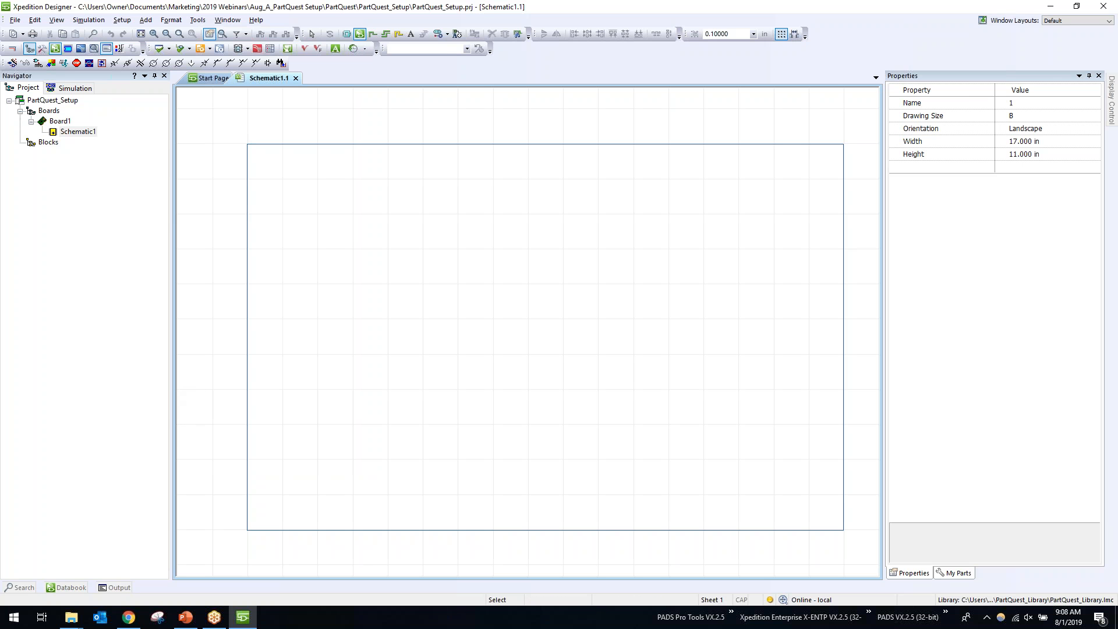
# - Place DIGIKEY_ATMEGA328PB_MURTR_ND from the Databook near the sheet's upper-left corner and widen the Properties display to view its properties
pyautogui.click(68, 586)
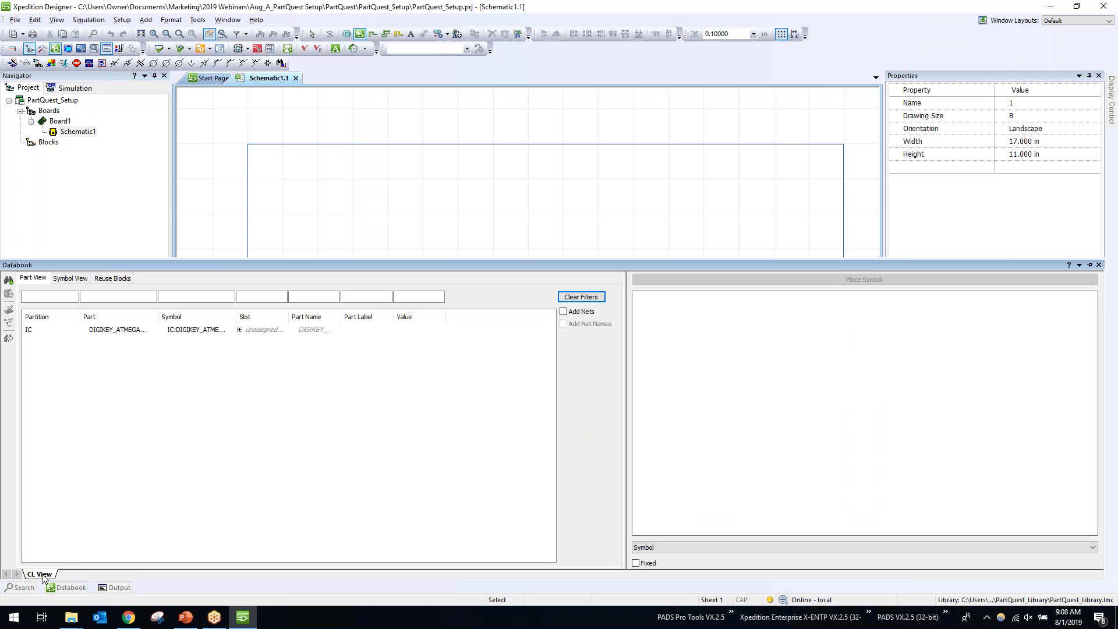
pyautogui.doubleClick(158, 316)
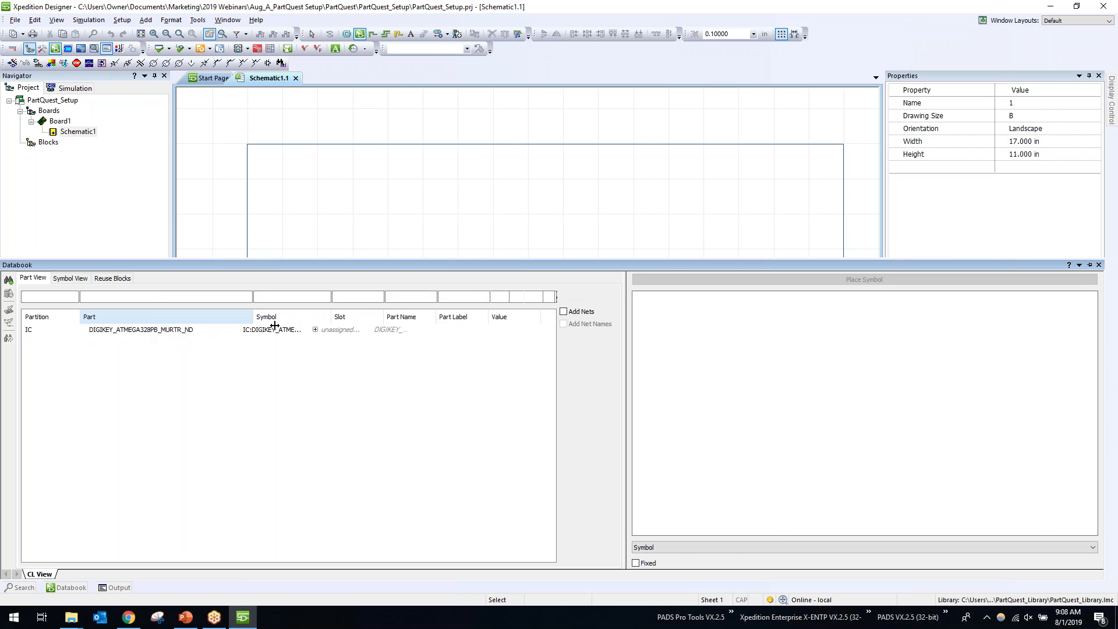
pyautogui.click(239, 334)
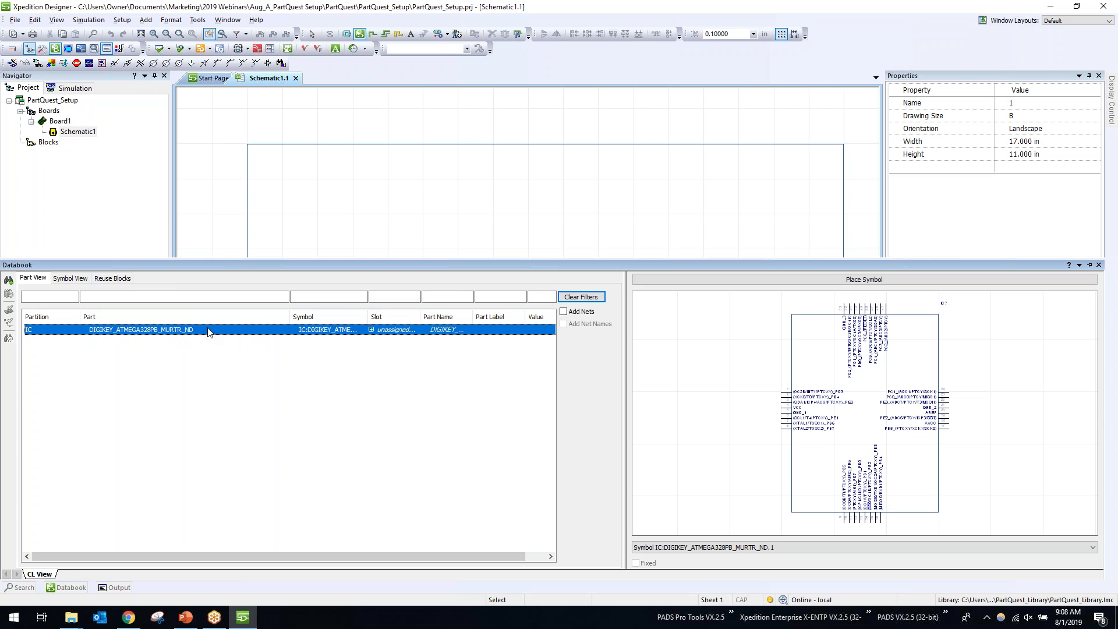
pyautogui.moveTo(860, 422); pyautogui.dragTo(332, 234)
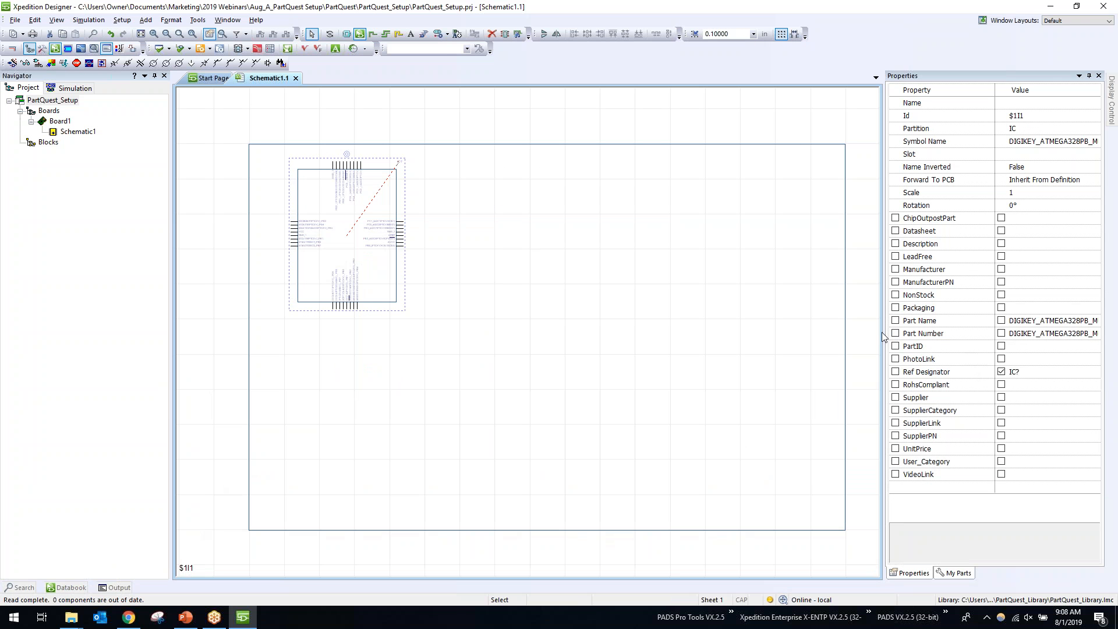
pyautogui.moveTo(884, 316); pyautogui.dragTo(713, 312)
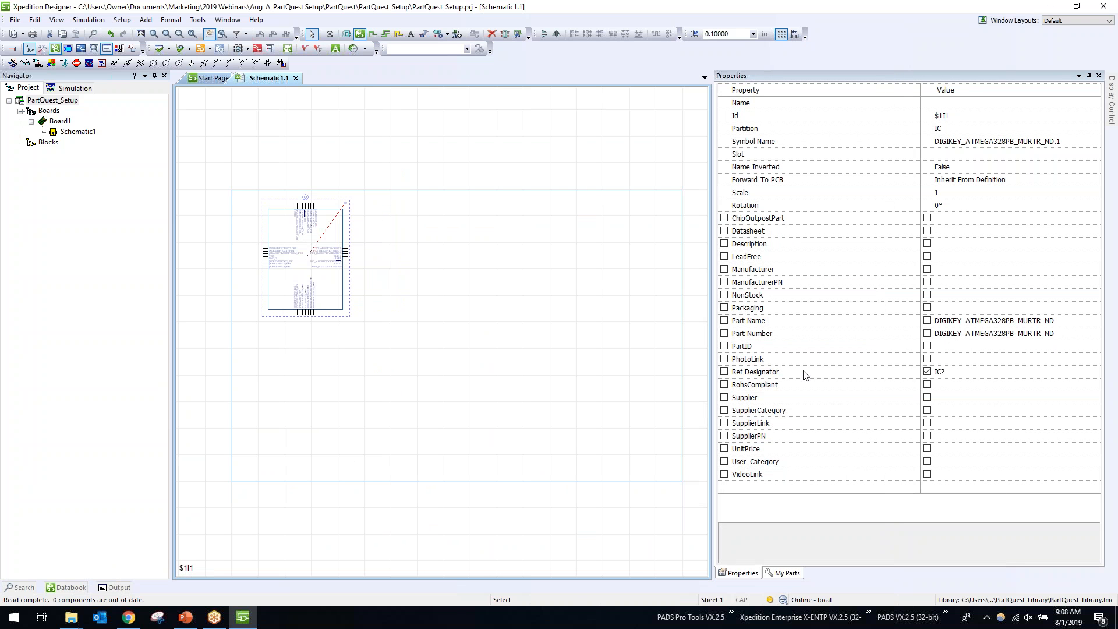
# - Delete the placed ATmega symbol from the schematic
pyautogui.click(443, 287)
pyautogui.click(319, 265)
pyautogui.press('Delete')
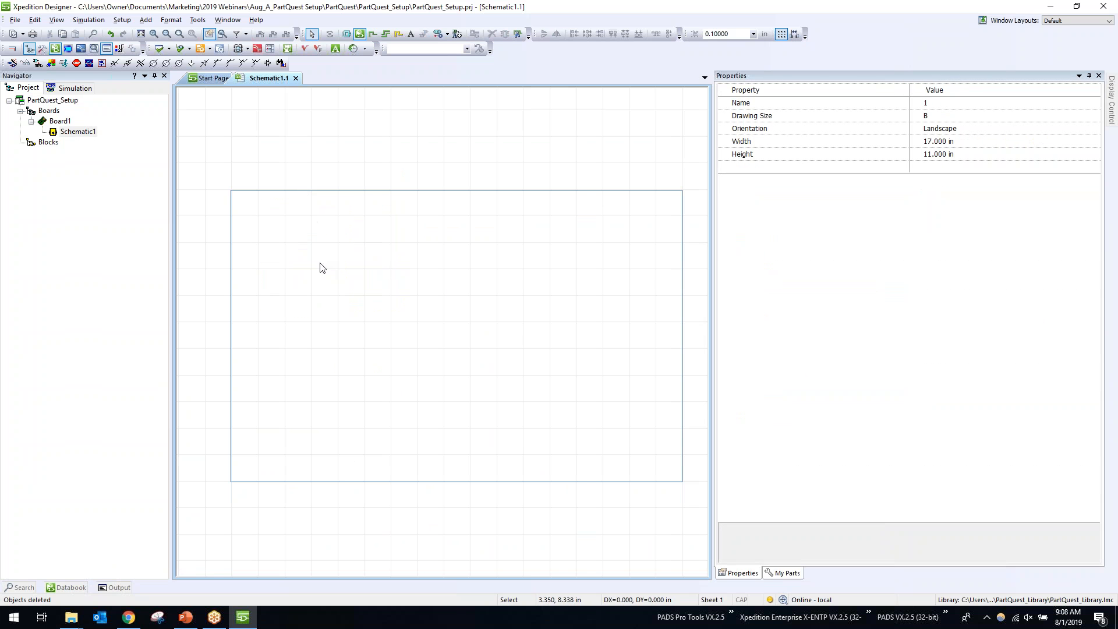
# - Open a Databook search window and check its configuration status
pyautogui.click(74, 588)
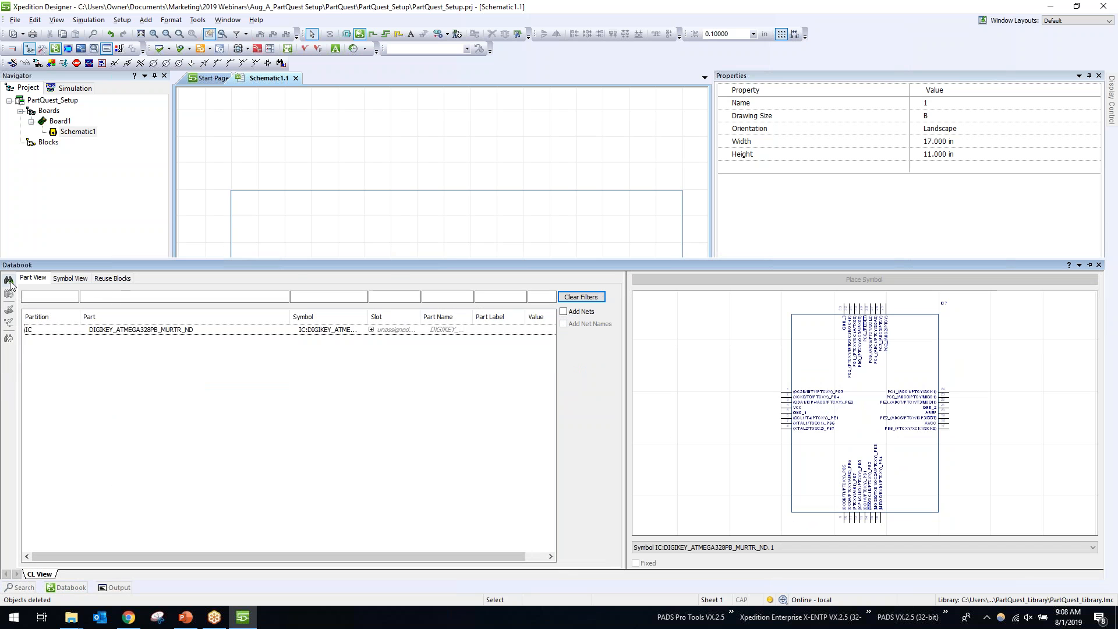
pyautogui.click(9, 281)
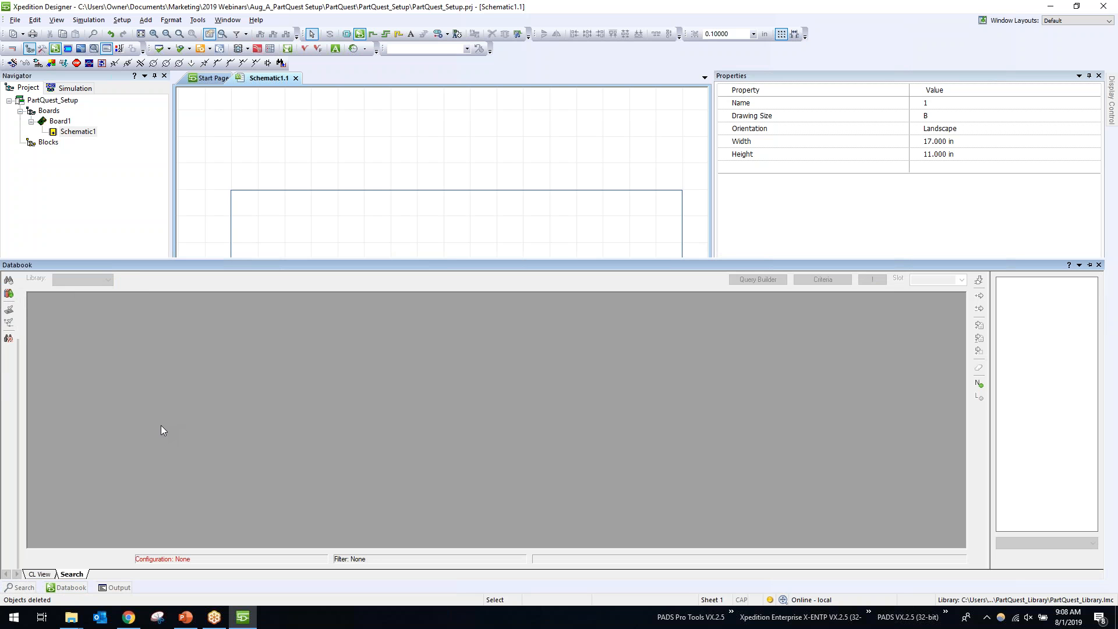
pyautogui.moveTo(166, 561)
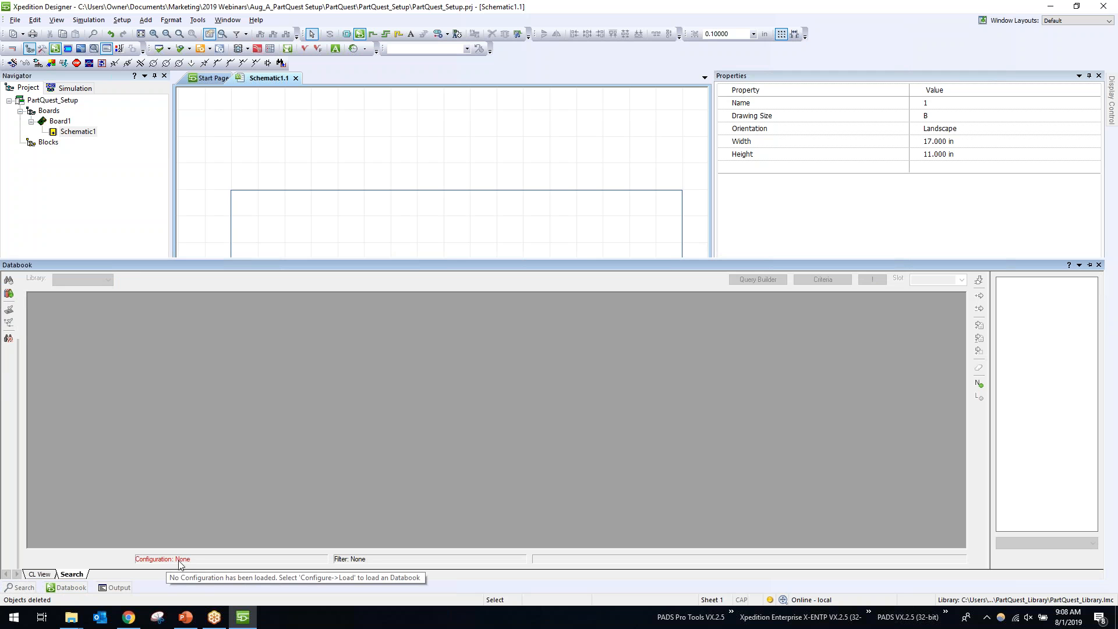
pyautogui.press('ctrl')
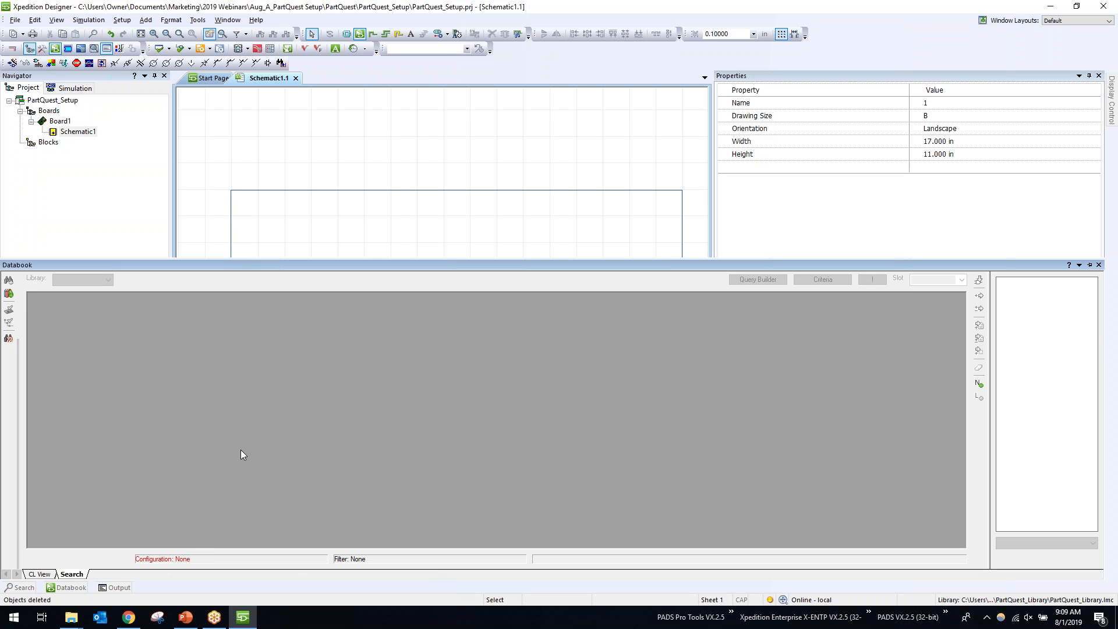
# - Load the PartQuest.dbc Databook configuration from C:\WDIR\EEVX.2.5\PartQuest
pyautogui.rightClick(243, 402)
pyautogui.moveTo(287, 496)
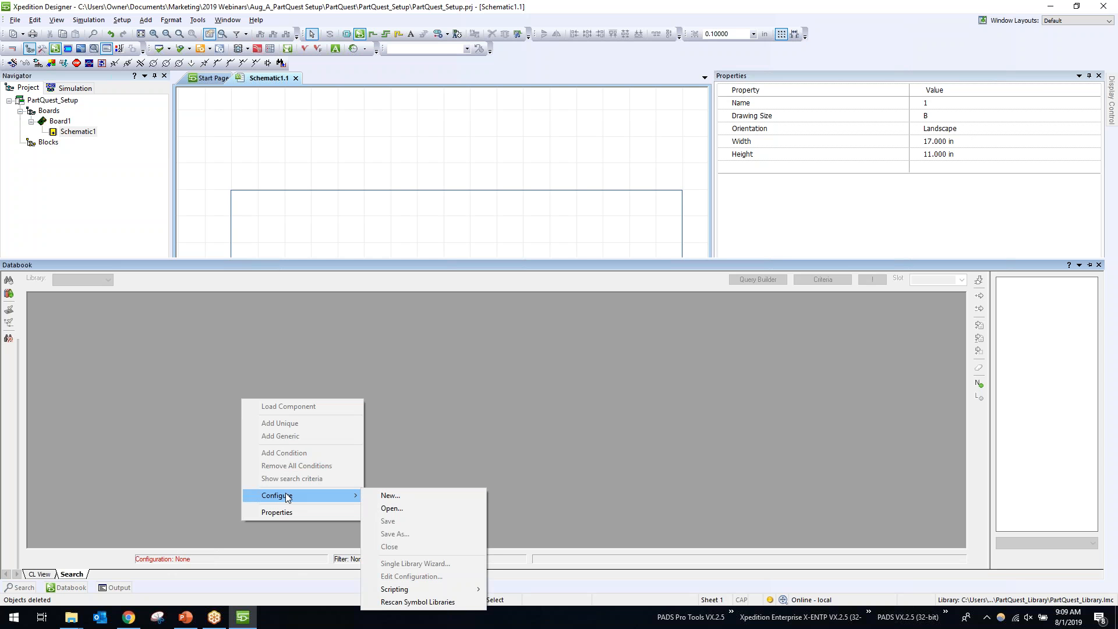
pyautogui.click(400, 509)
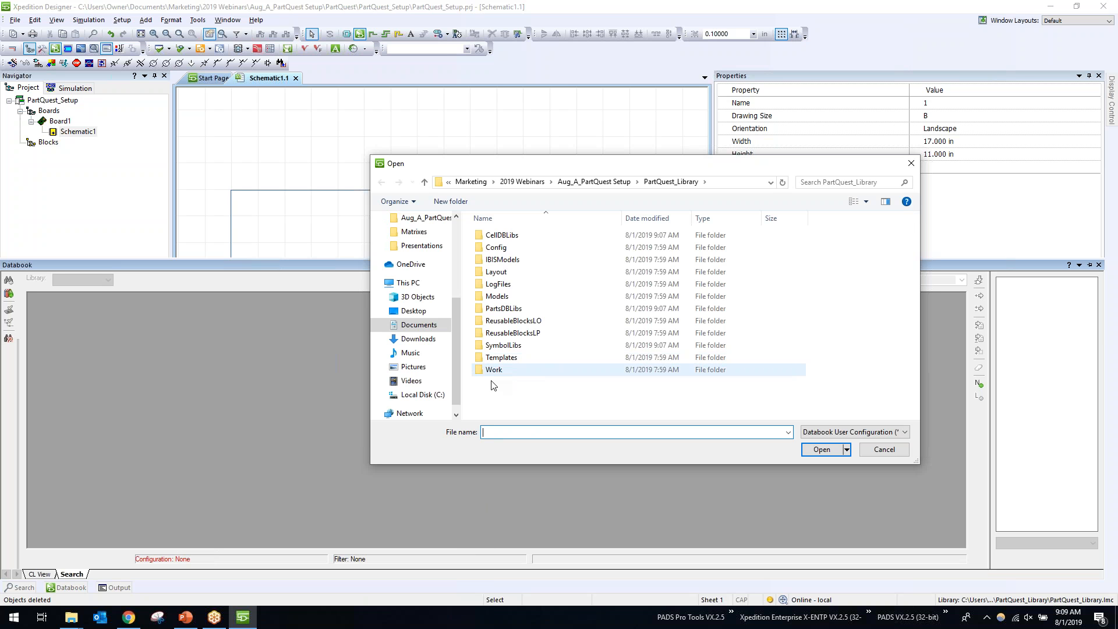
pyautogui.click(429, 396)
pyautogui.scroll(-5, 559, 373)
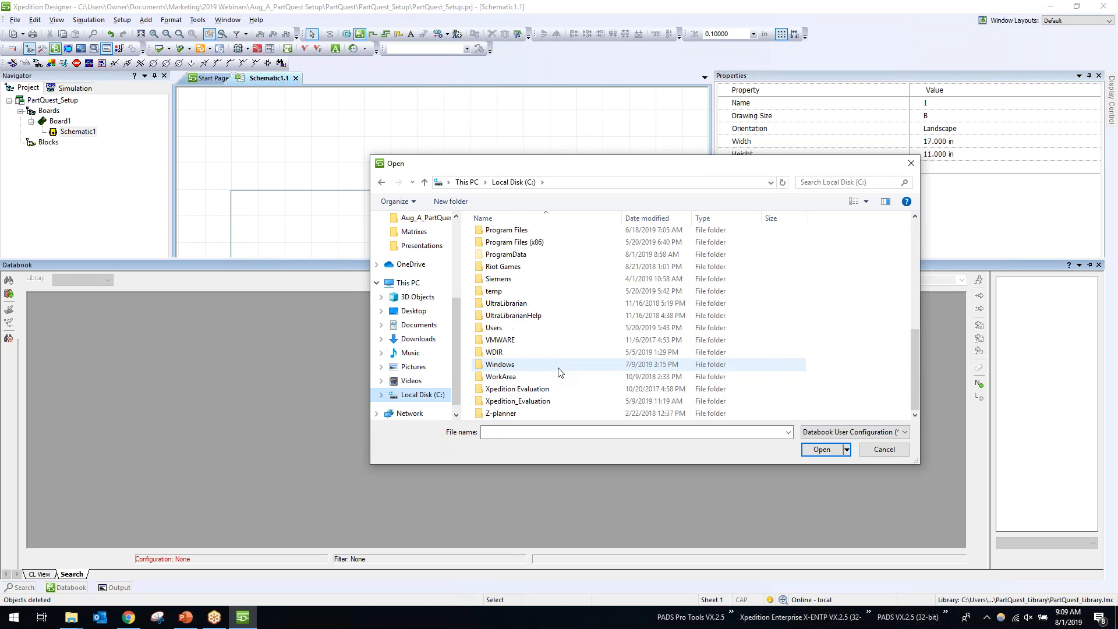
pyautogui.click(515, 354)
pyautogui.doubleClick(515, 354)
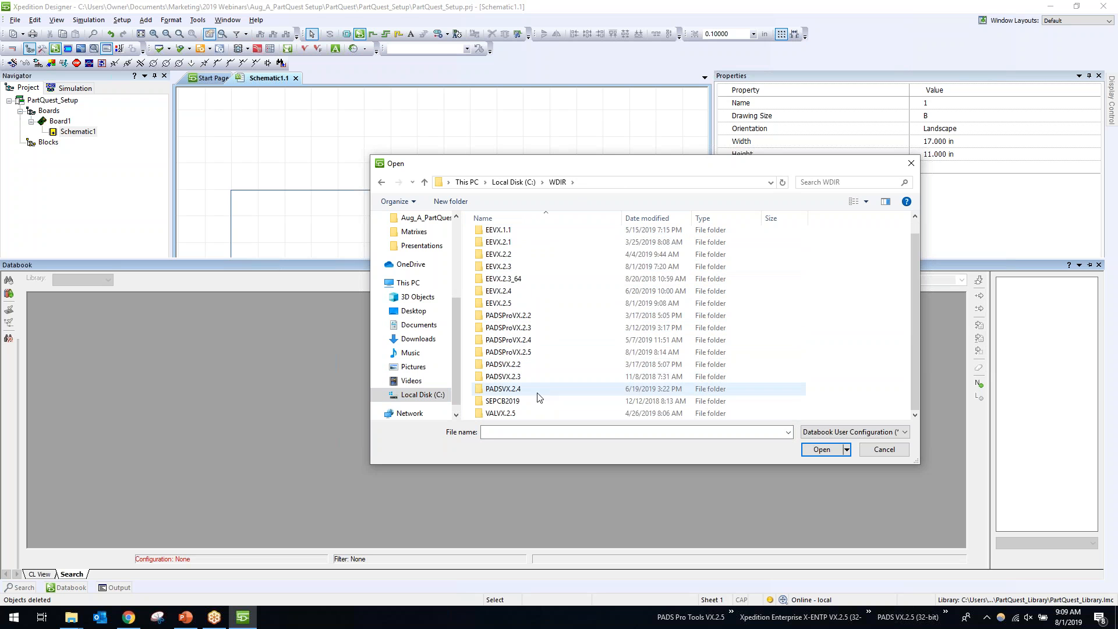
pyautogui.doubleClick(530, 304)
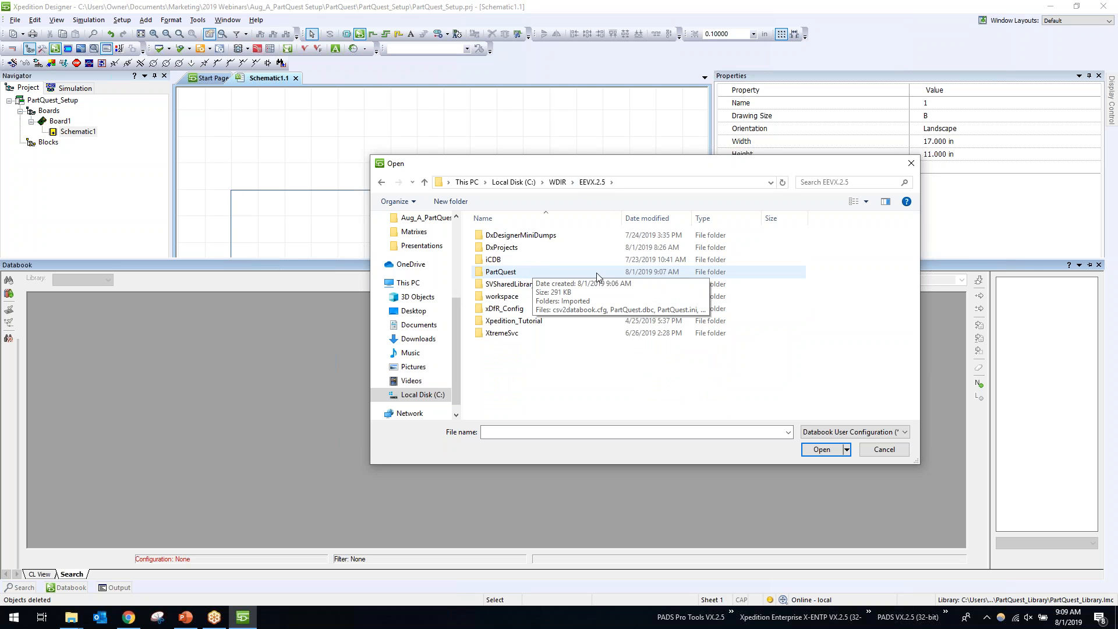
pyautogui.doubleClick(559, 273)
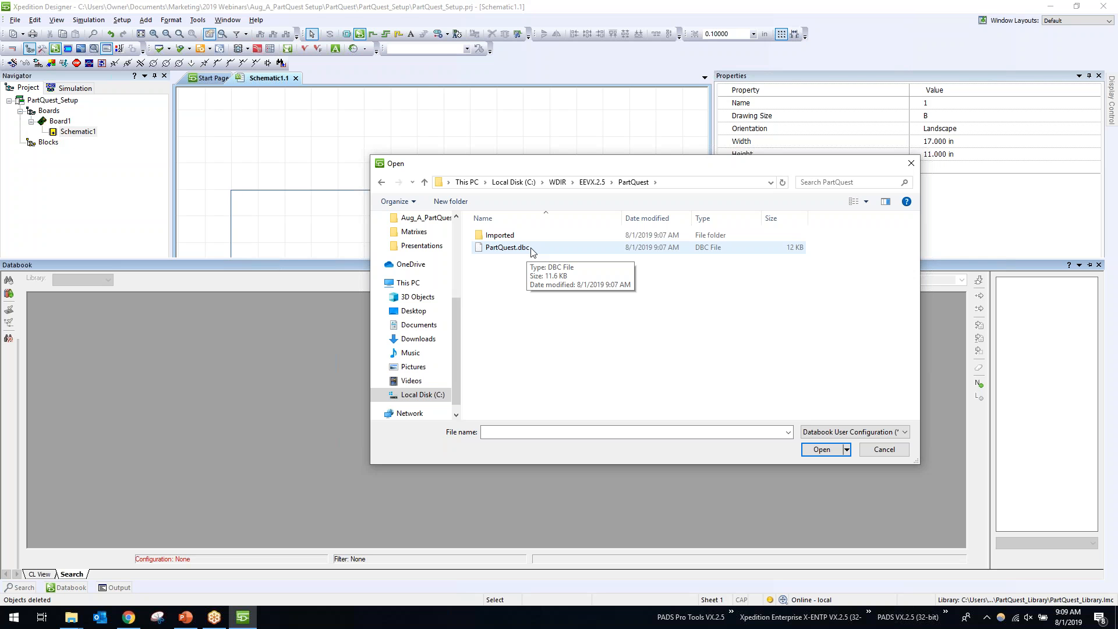
pyautogui.click(506, 248)
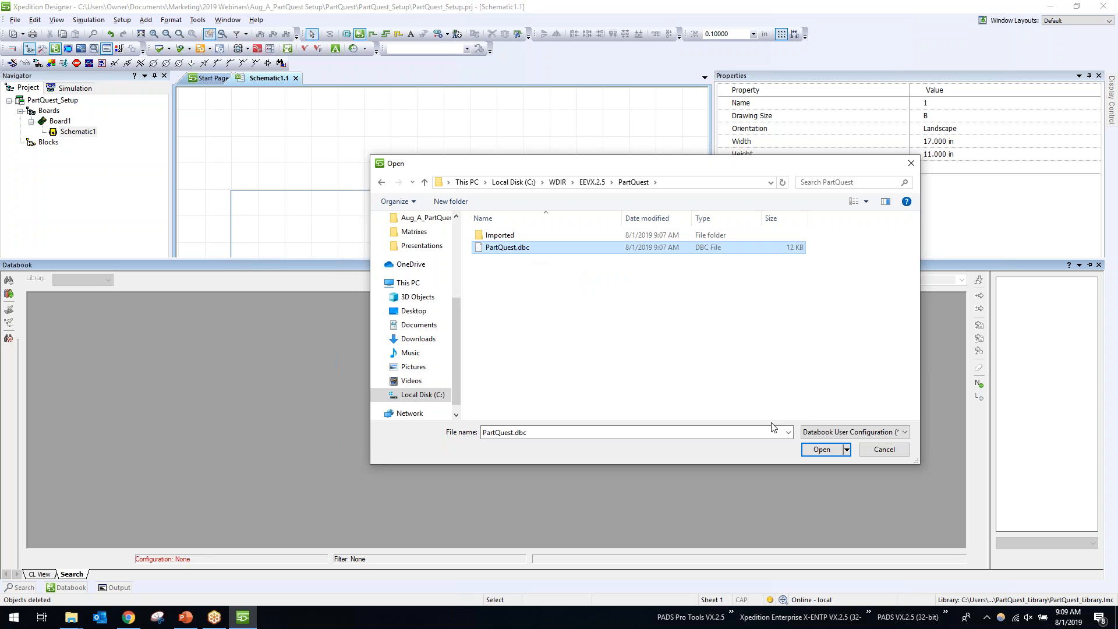
pyautogui.click(832, 453)
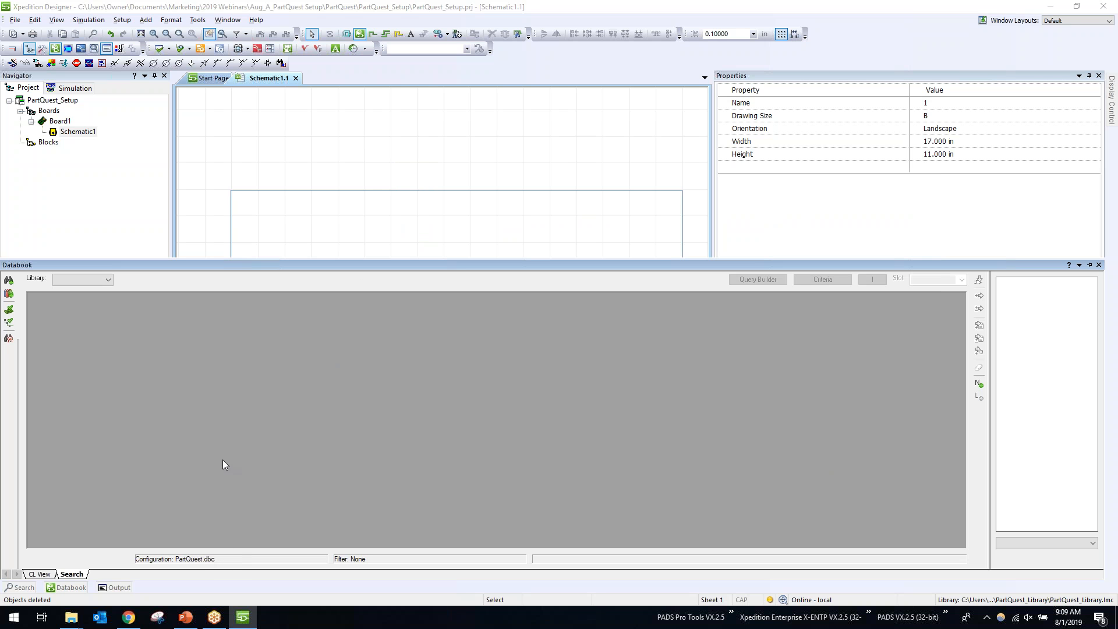
# - Query the IC_PQ library in Databook and place DIGIKEY_ATMEGA328PB_MURTR_ND in the upper-left part of the schematic sheet
pyautogui.click(84, 280)
pyautogui.click(85, 291)
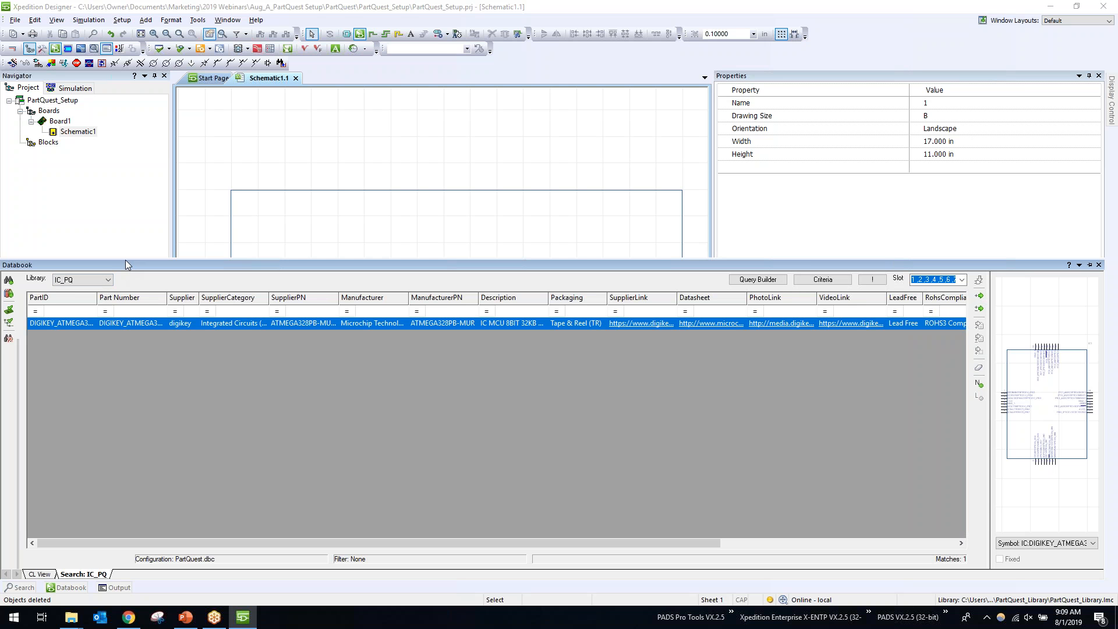
pyautogui.moveTo(124, 260); pyautogui.dragTo(136, 344)
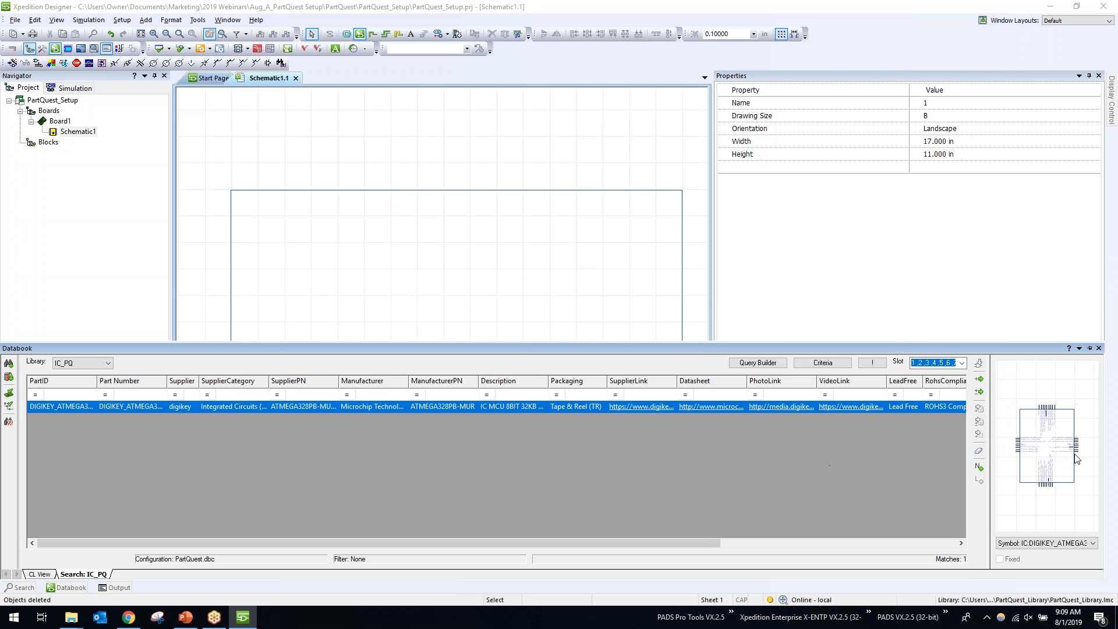
pyautogui.moveTo(846, 406); pyautogui.dragTo(337, 258)
pyautogui.click(337, 258)
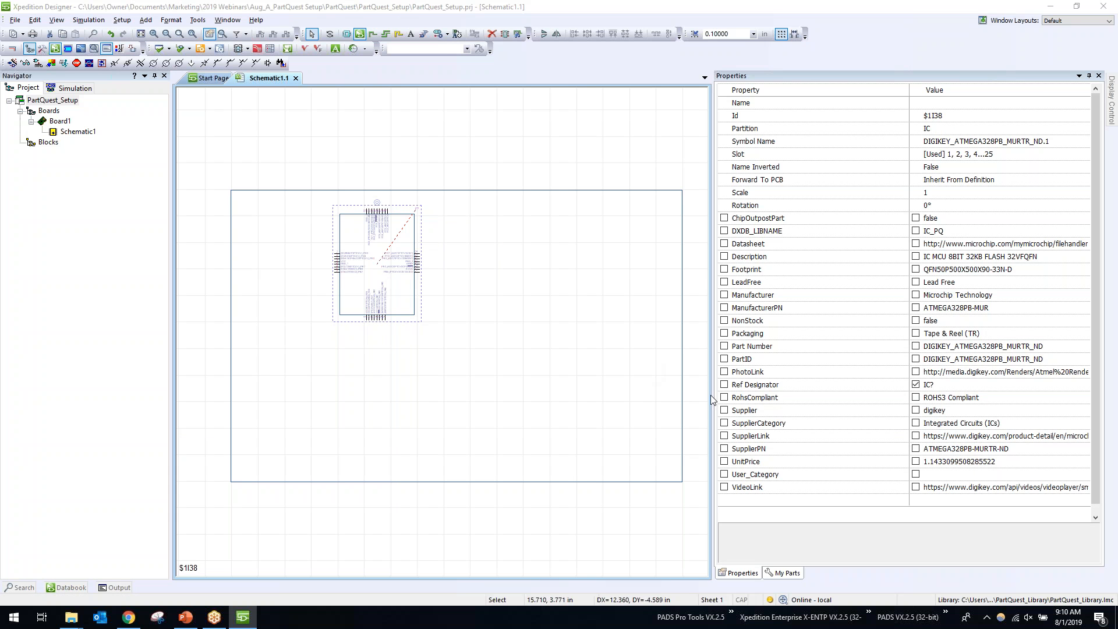
# - Open the placed ATmega symbol's VideoLink hyperlink, start the video, and close its web page
pyautogui.rightClick(388, 282)
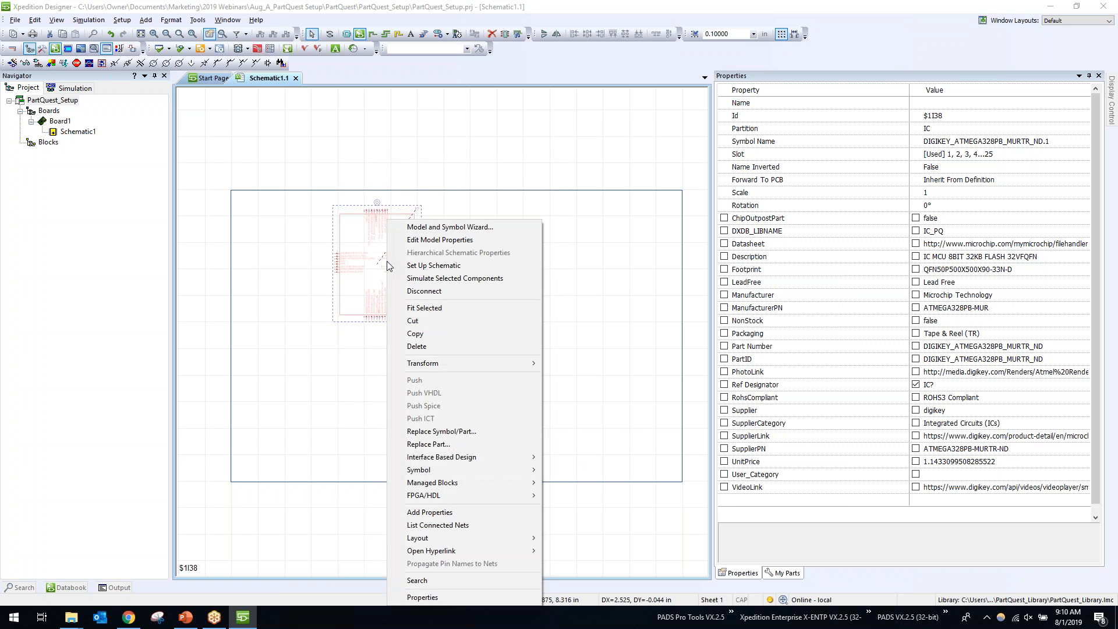
pyautogui.moveTo(464, 551)
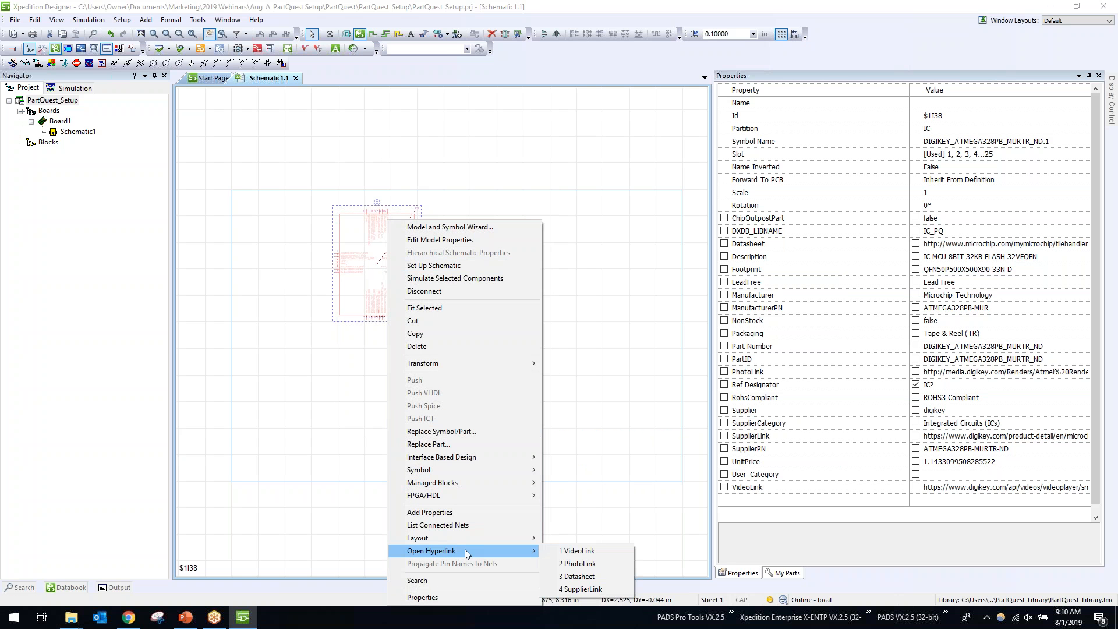
pyautogui.click(599, 552)
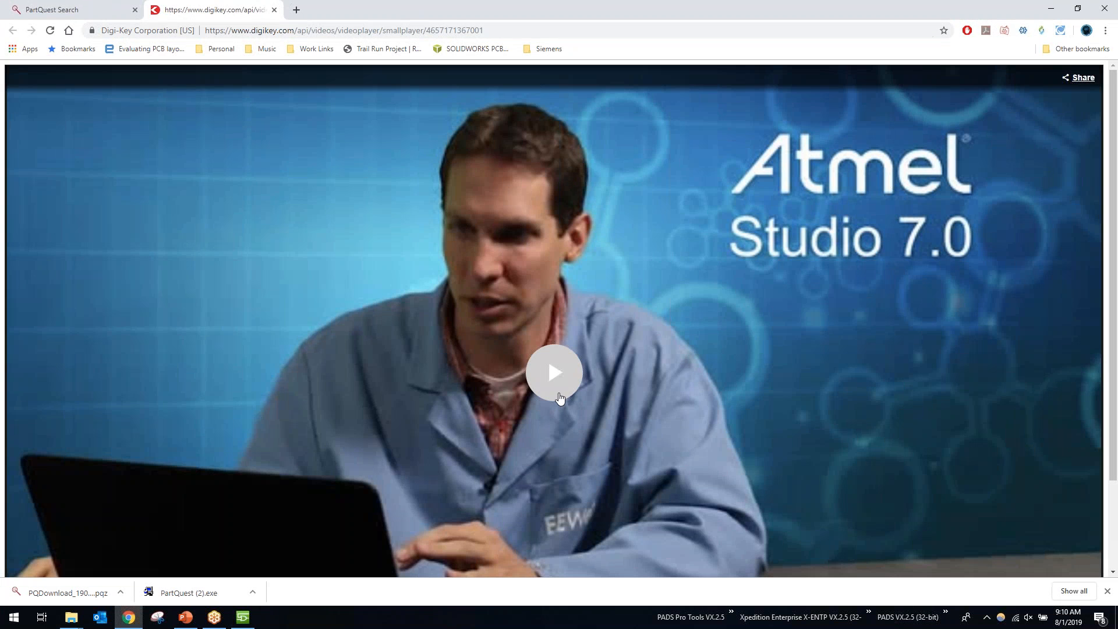
pyautogui.click(556, 376)
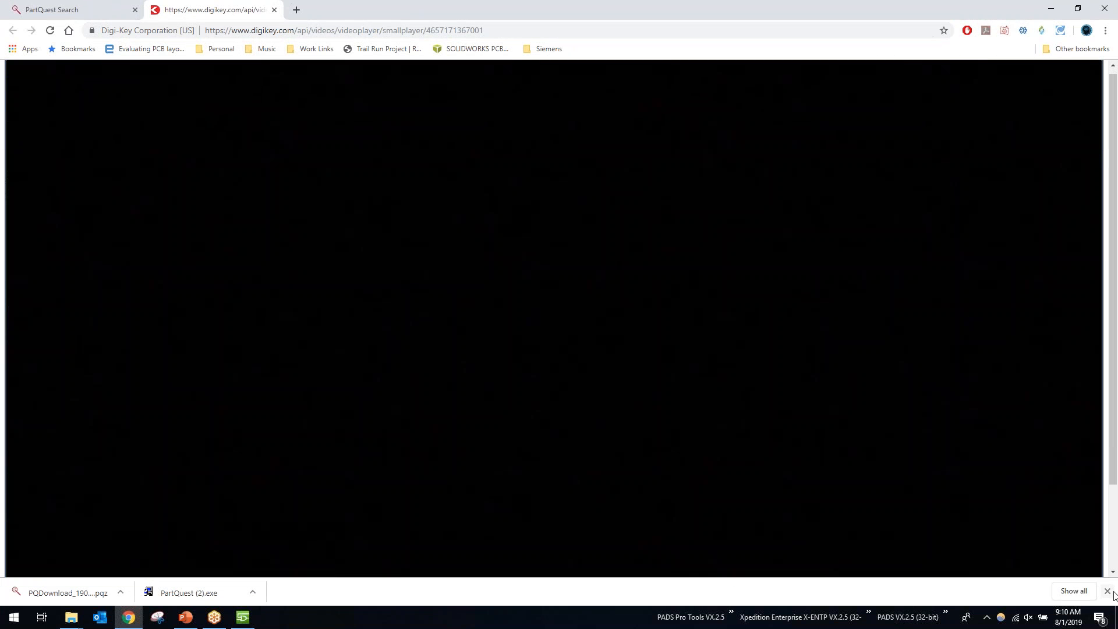
pyautogui.click(1107, 590)
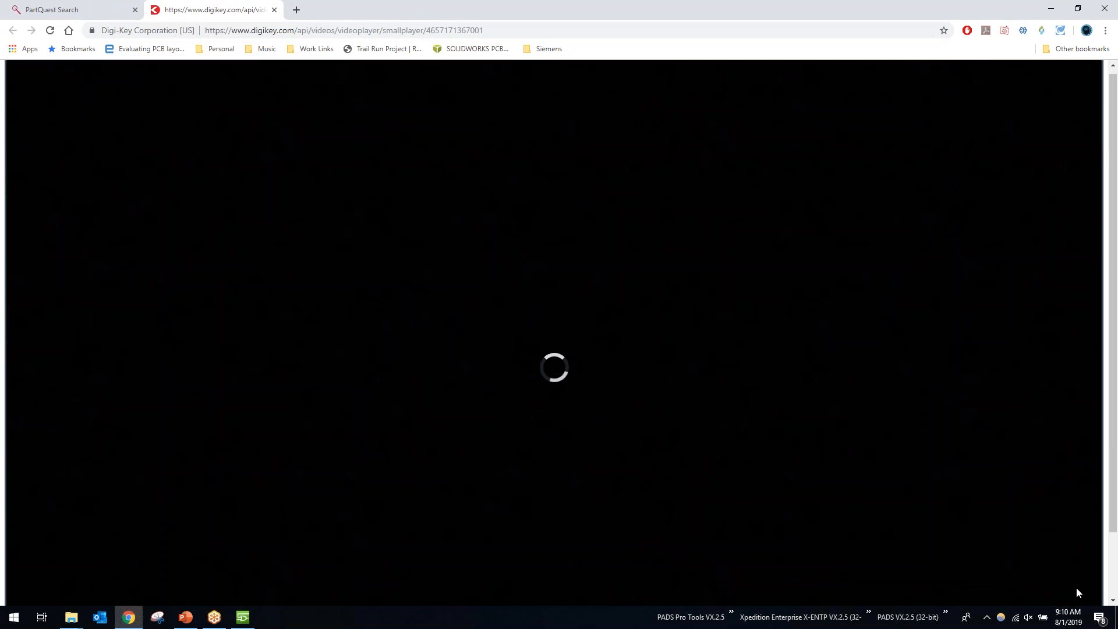
pyautogui.click(274, 10)
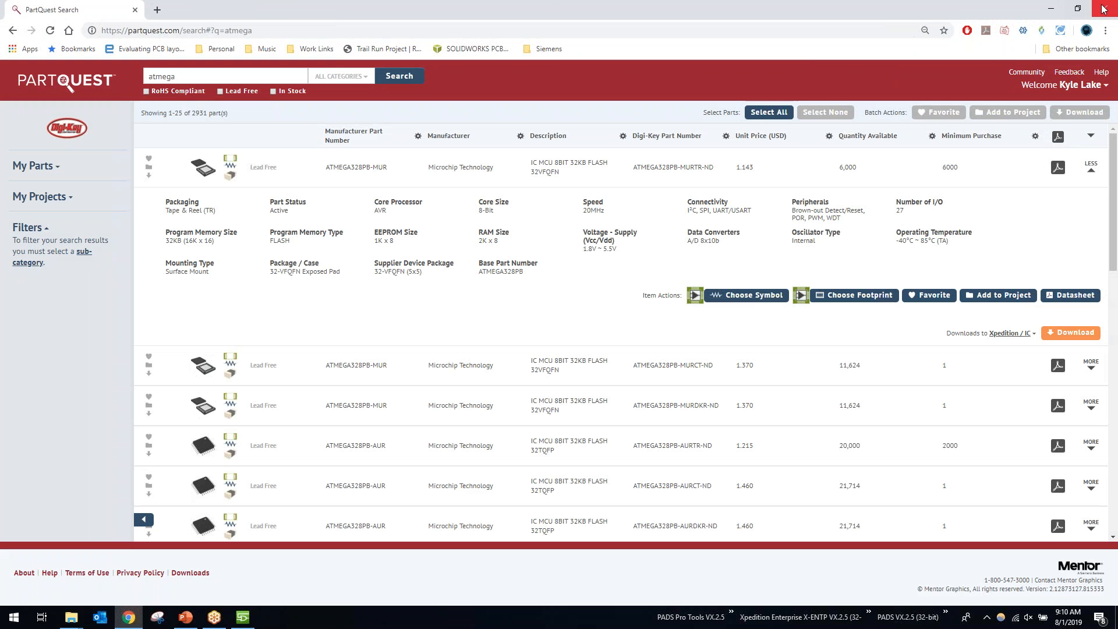
# - Move the PartQuest browser window aside, return to Xpedition Designer, and examine which libraries Databook offers
pyautogui.moveTo(815, 9); pyautogui.dragTo(860, 395)
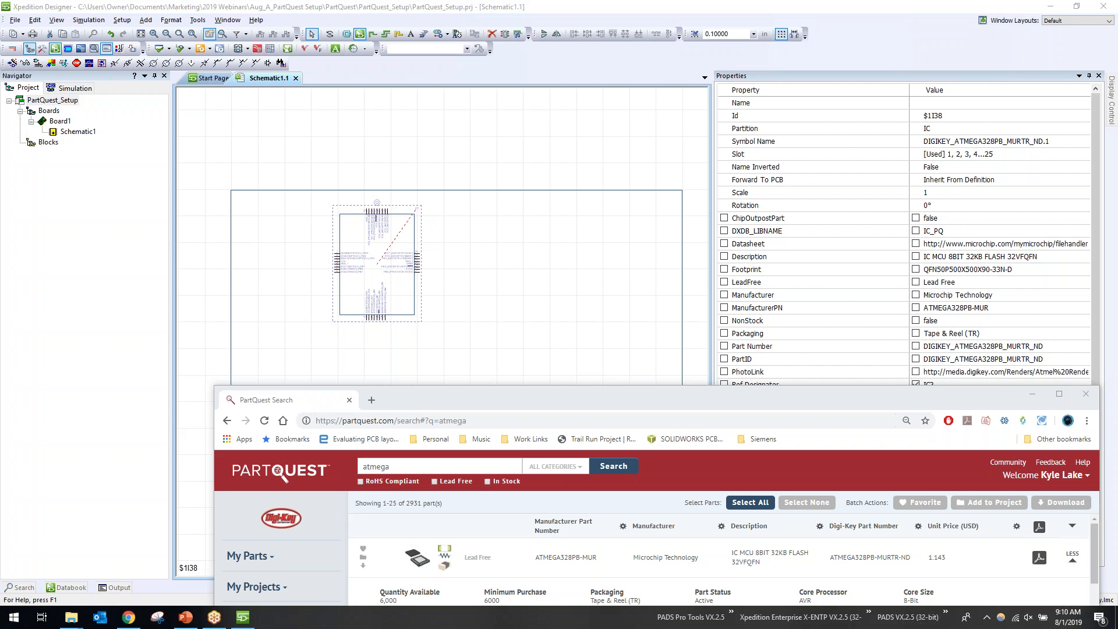
pyautogui.click(691, 3)
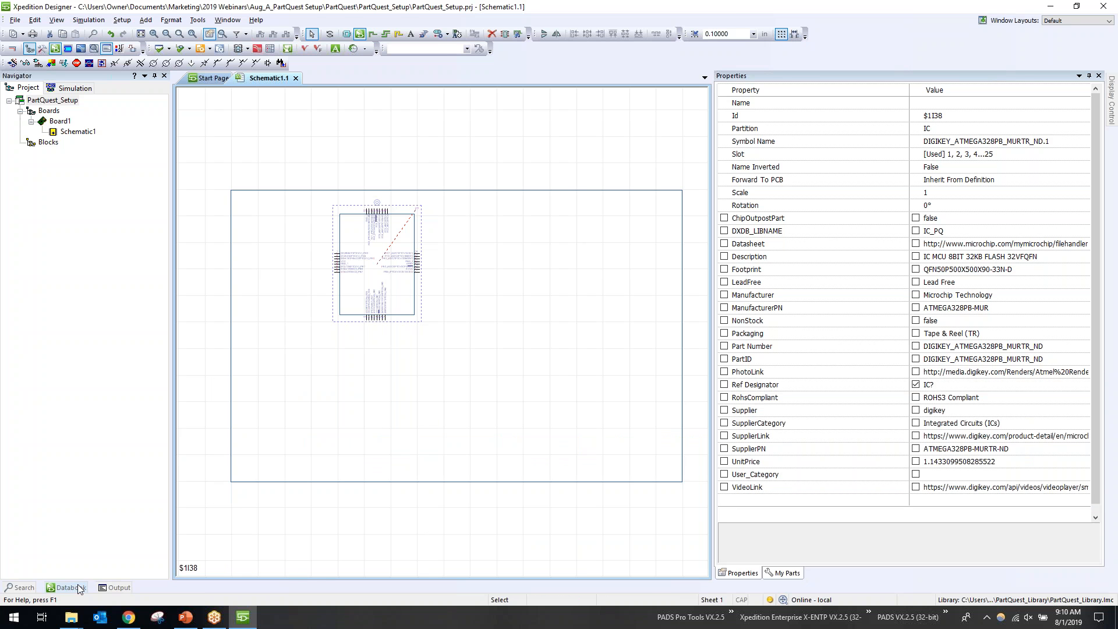
pyautogui.click(78, 587)
pyautogui.click(92, 364)
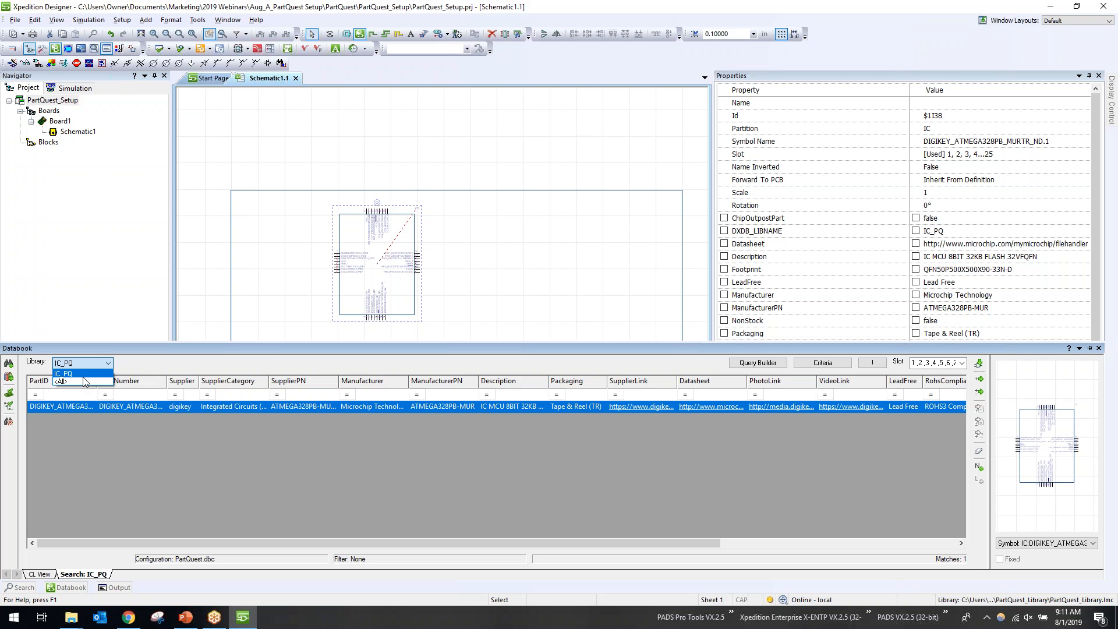
pyautogui.click(213, 458)
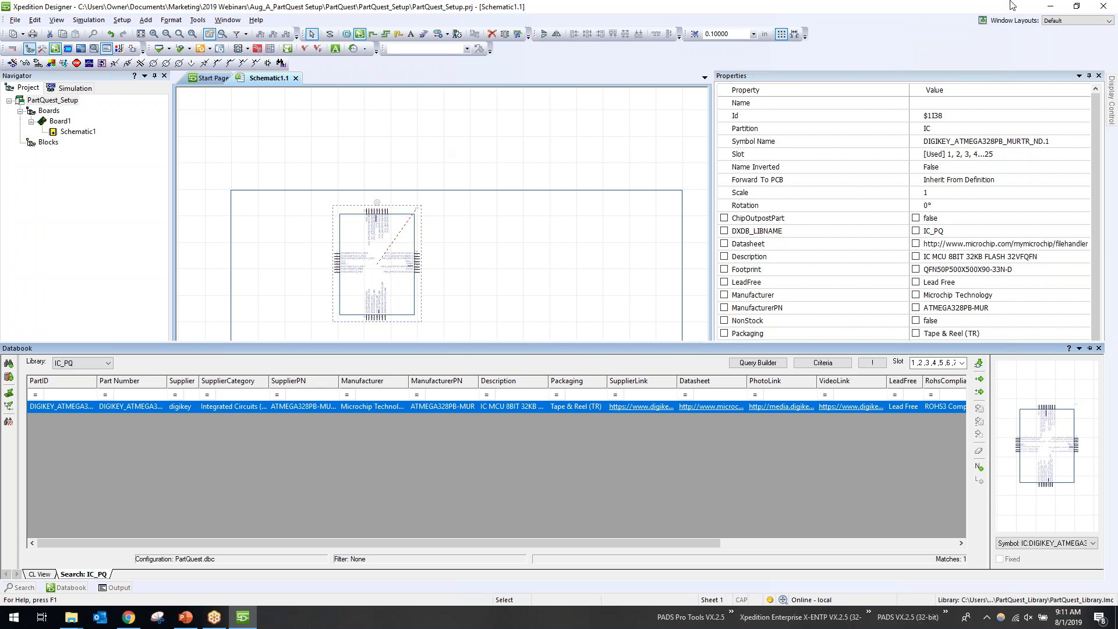
# - Switch back to the PartQuest website in Chrome, maximize its window, and search for "resistor"
pyautogui.click(1051, 6)
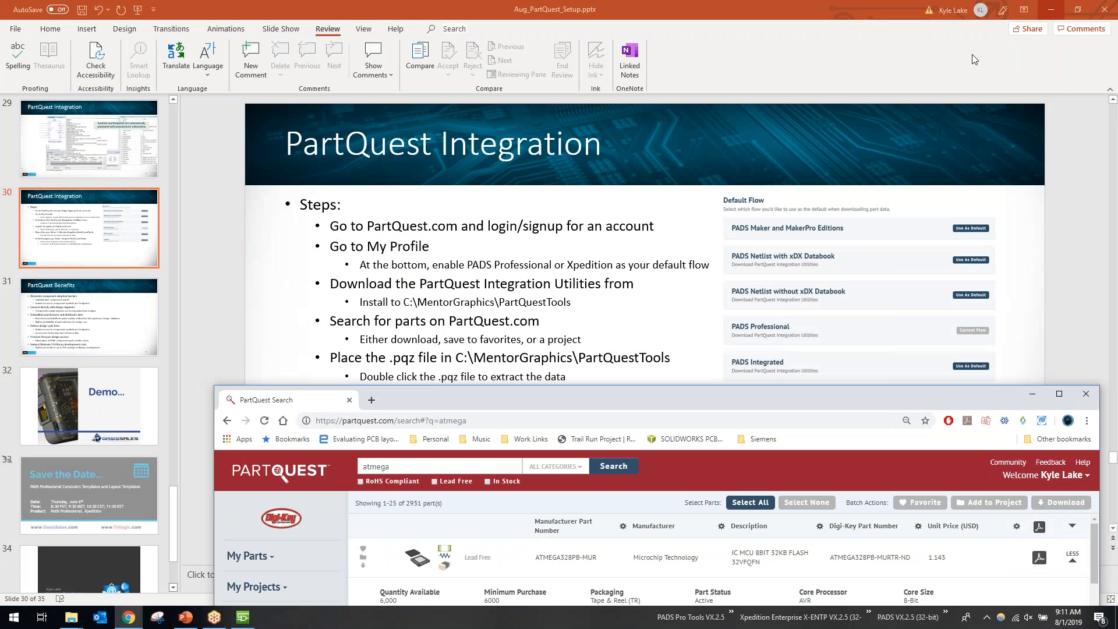
pyautogui.moveTo(703, 397); pyautogui.dragTo(655, 2)
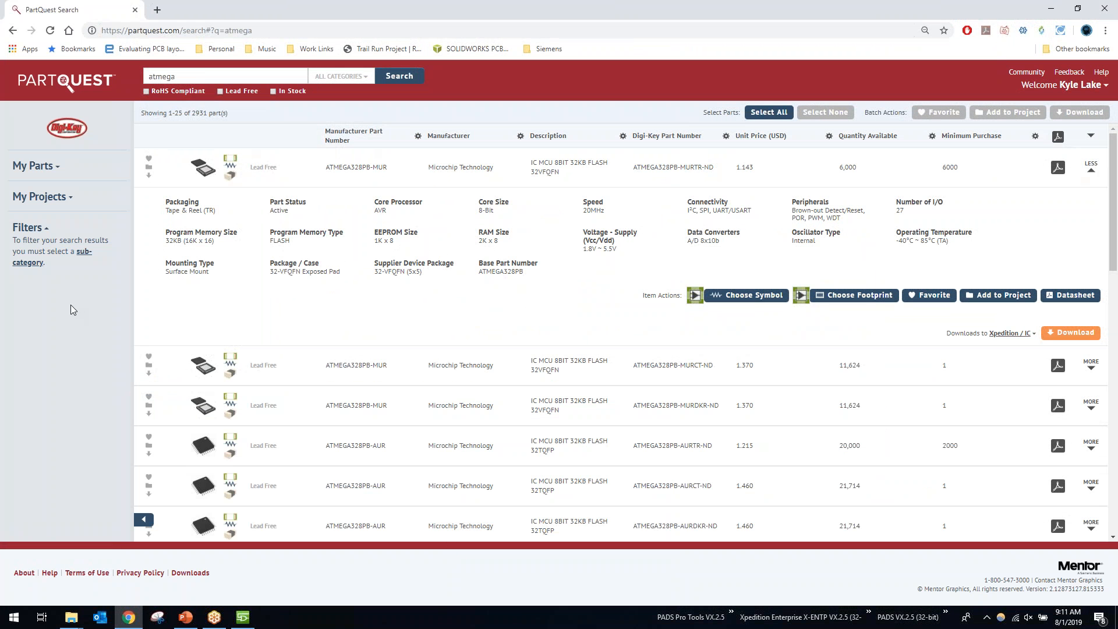
pyautogui.doubleClick(195, 75)
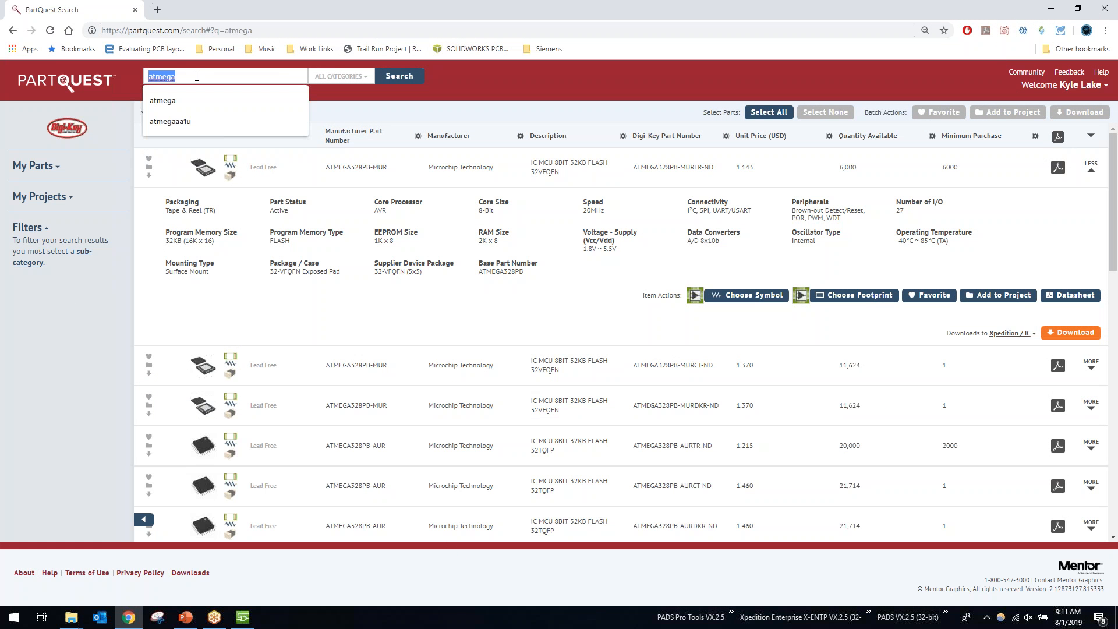
pyautogui.write('resistor')
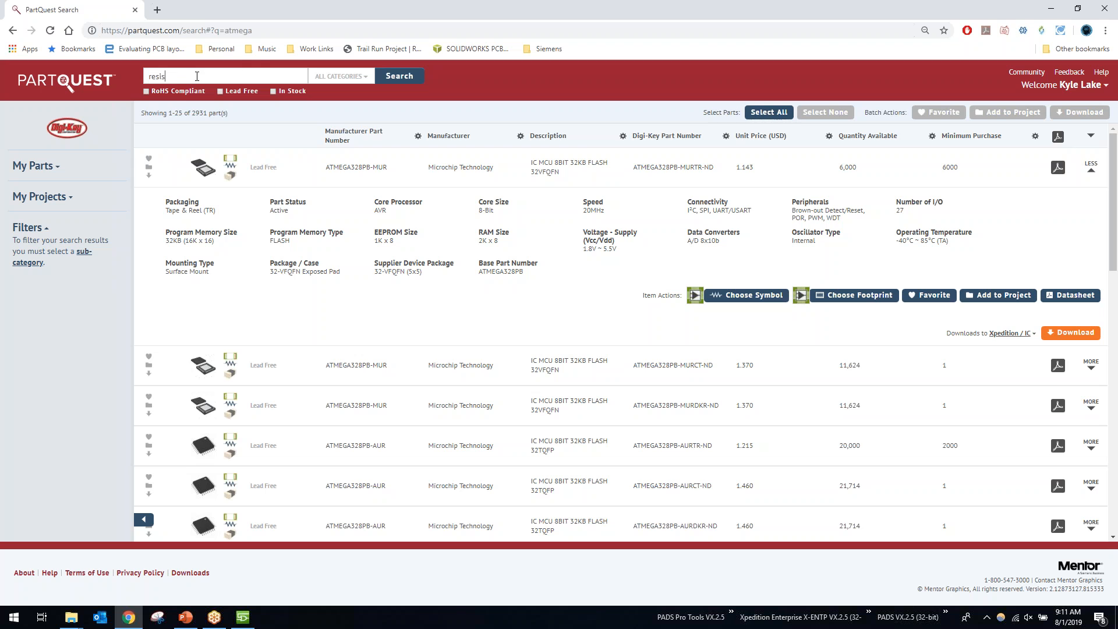
pyautogui.press('Return')
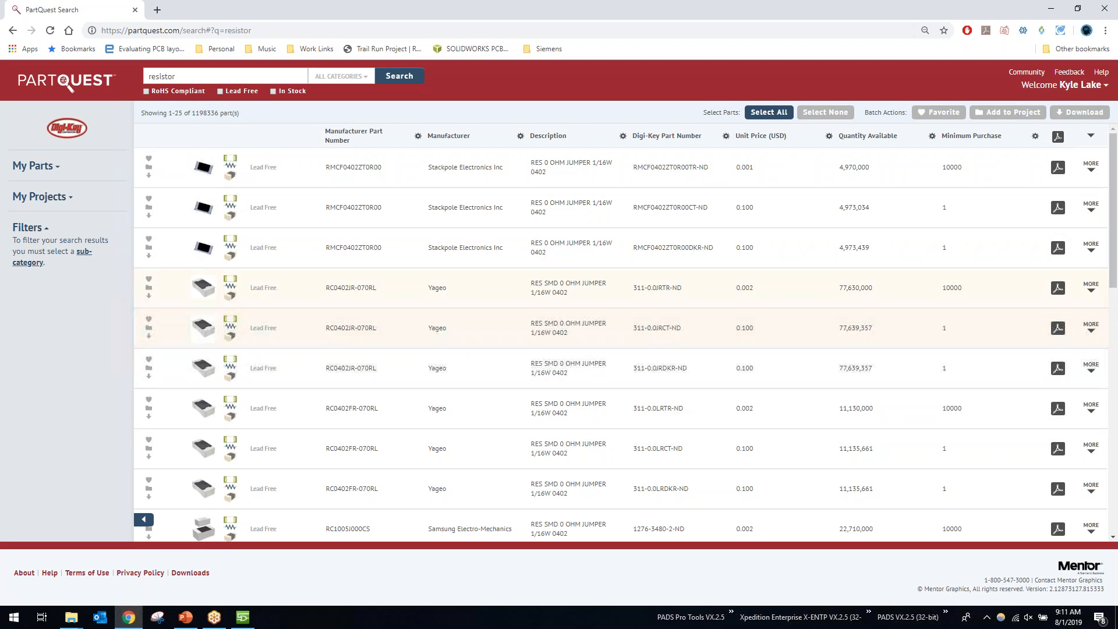
# - Add the Yageo RC0402JR-070RL resistor, Digi-Key part number 311-0.0JRDKR-ND, to the TEST project
pyautogui.scroll(-2, 462, 252)
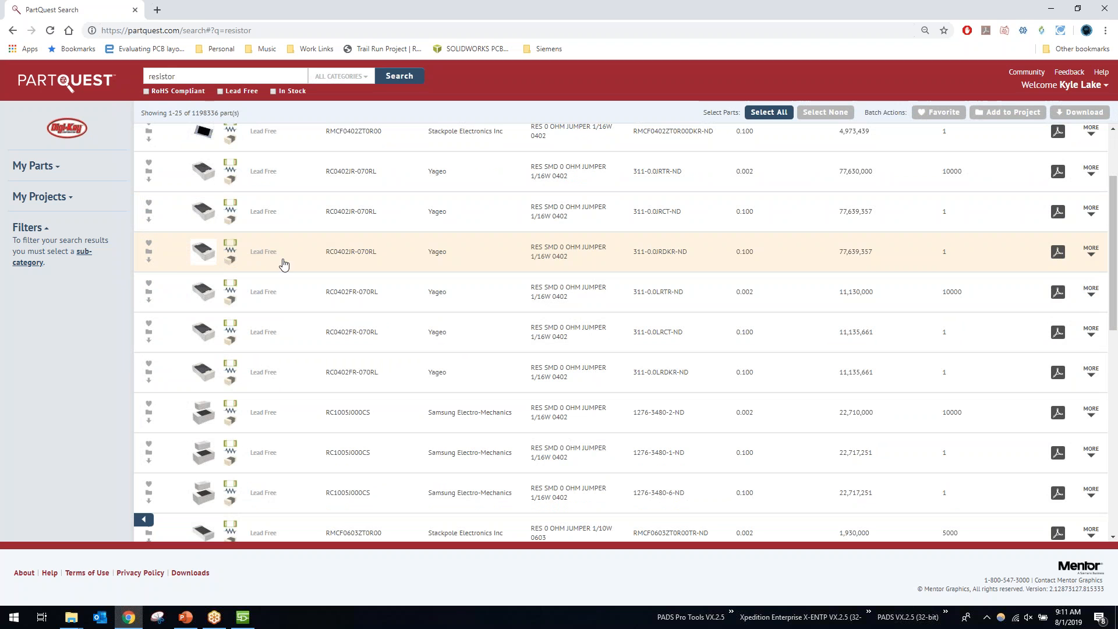
pyautogui.click(149, 252)
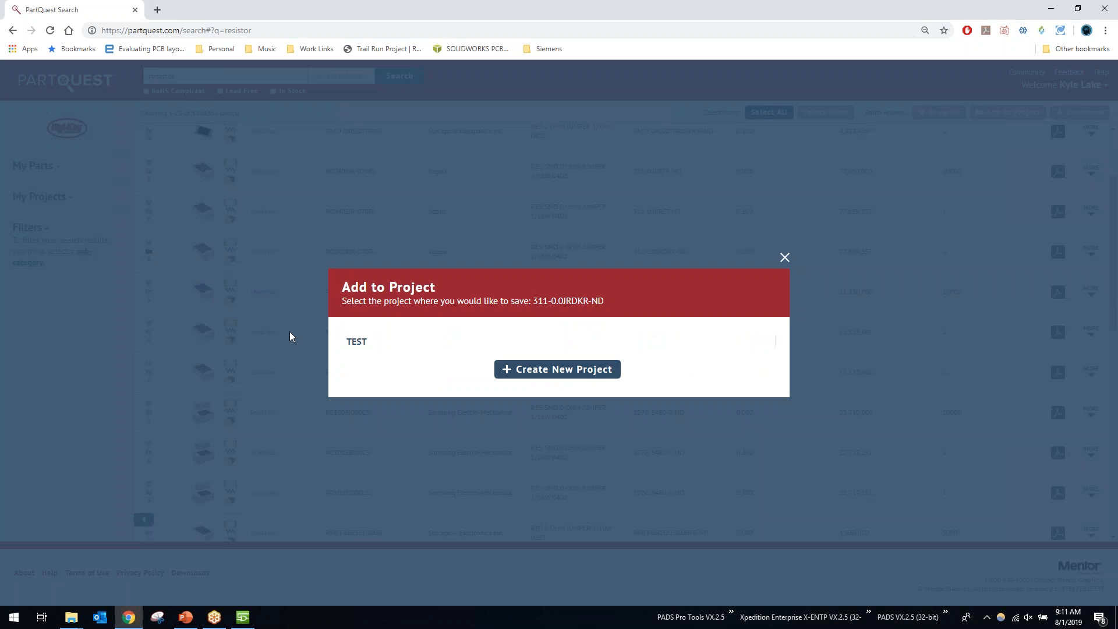
pyautogui.click(406, 348)
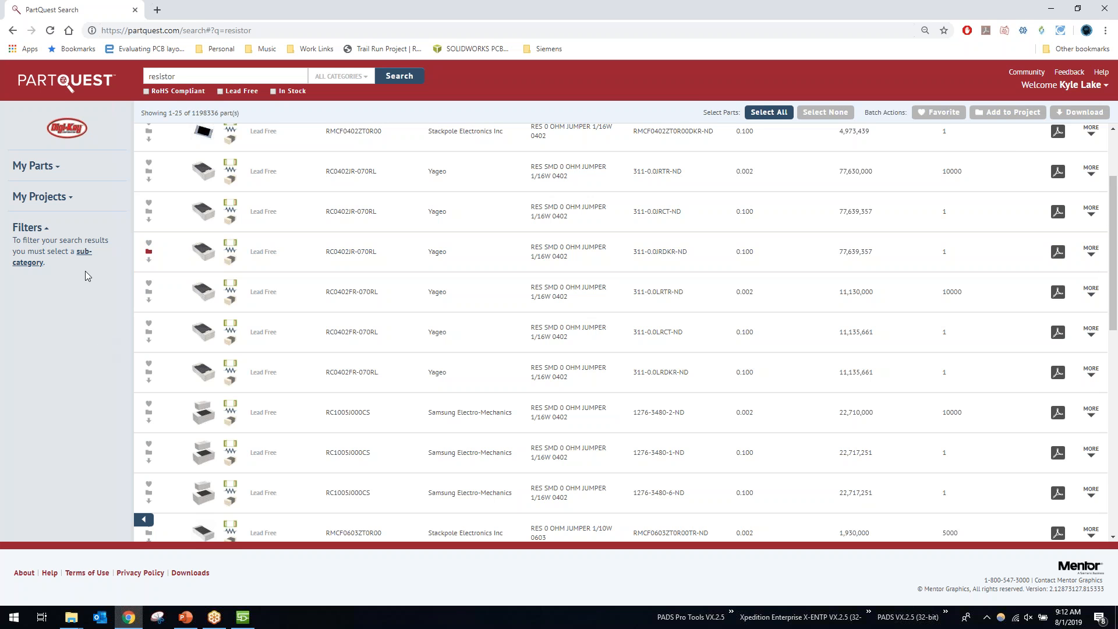
# - Open the TEST project in PartQuest and download all of its parts together
pyautogui.click(71, 202)
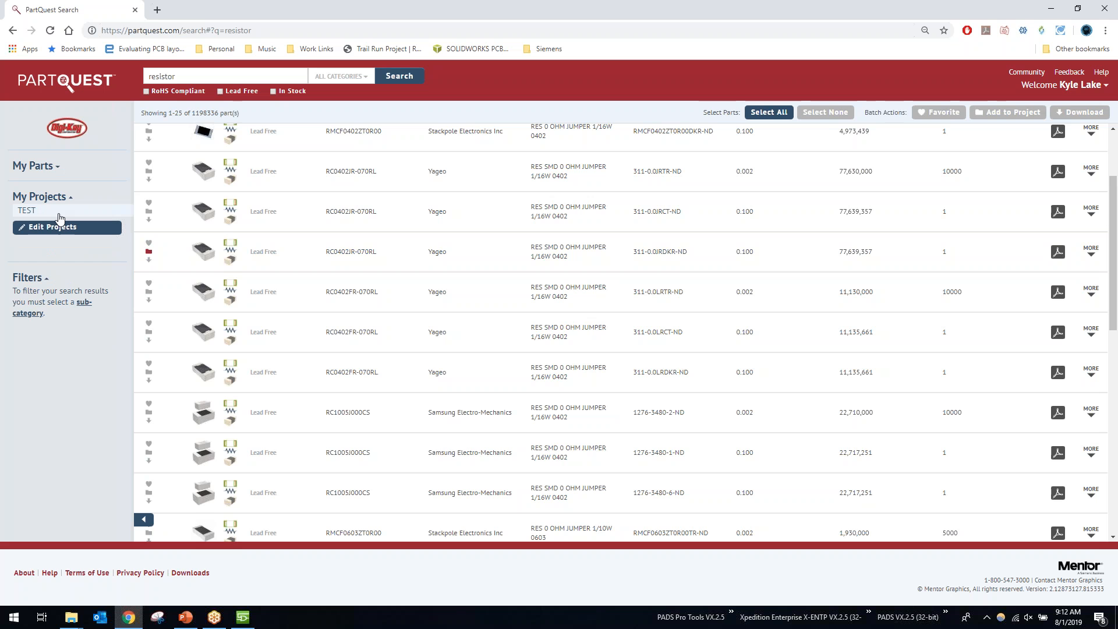
pyautogui.click(59, 213)
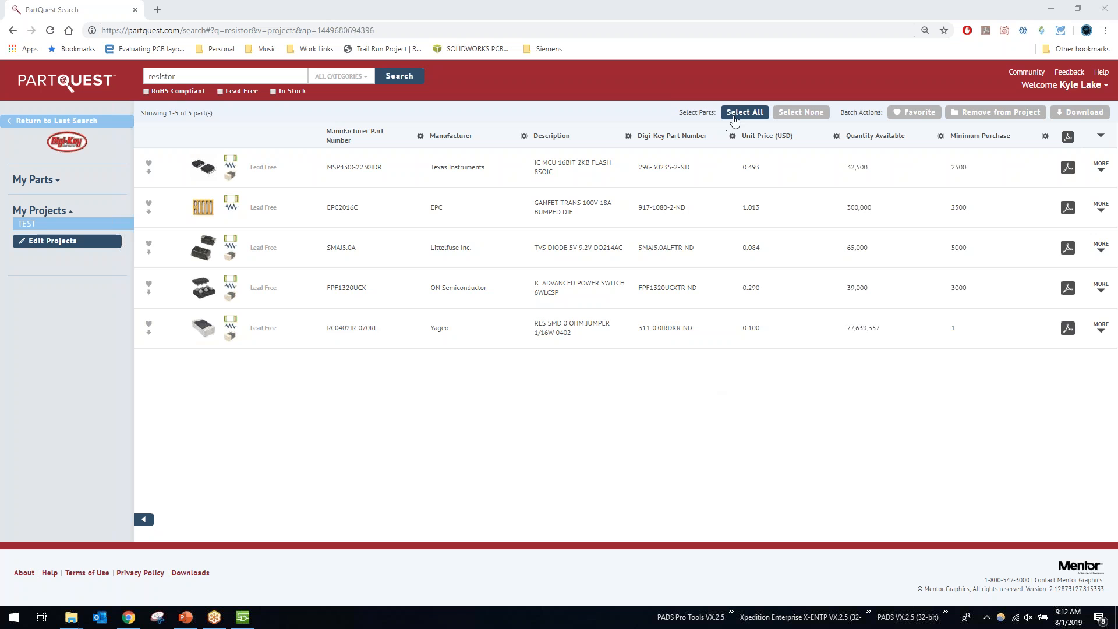
pyautogui.click(734, 118)
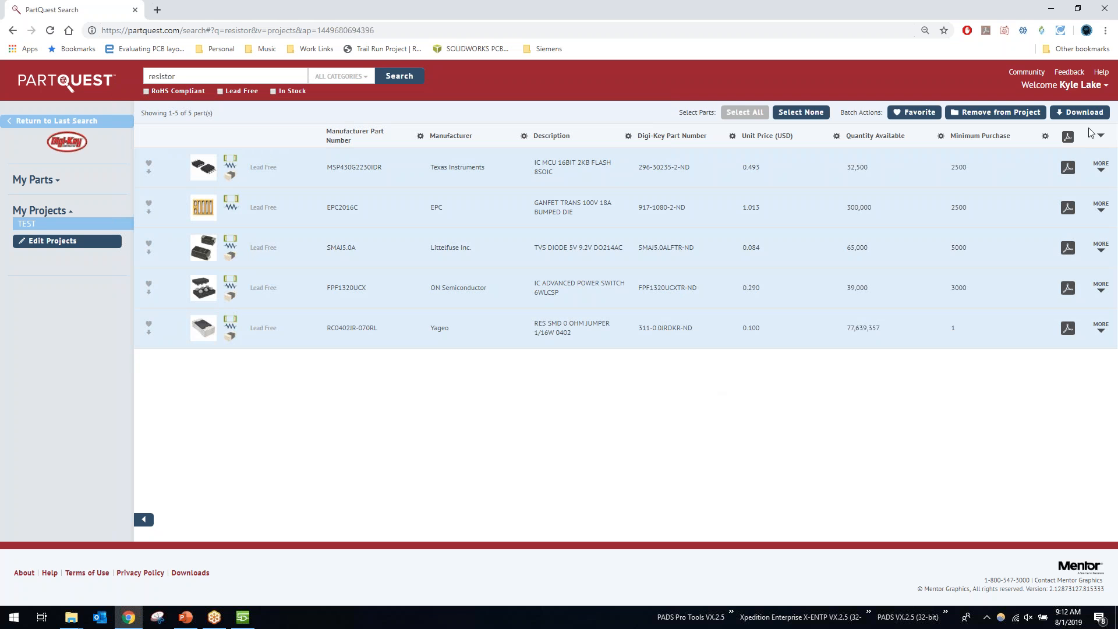
pyautogui.click(1082, 112)
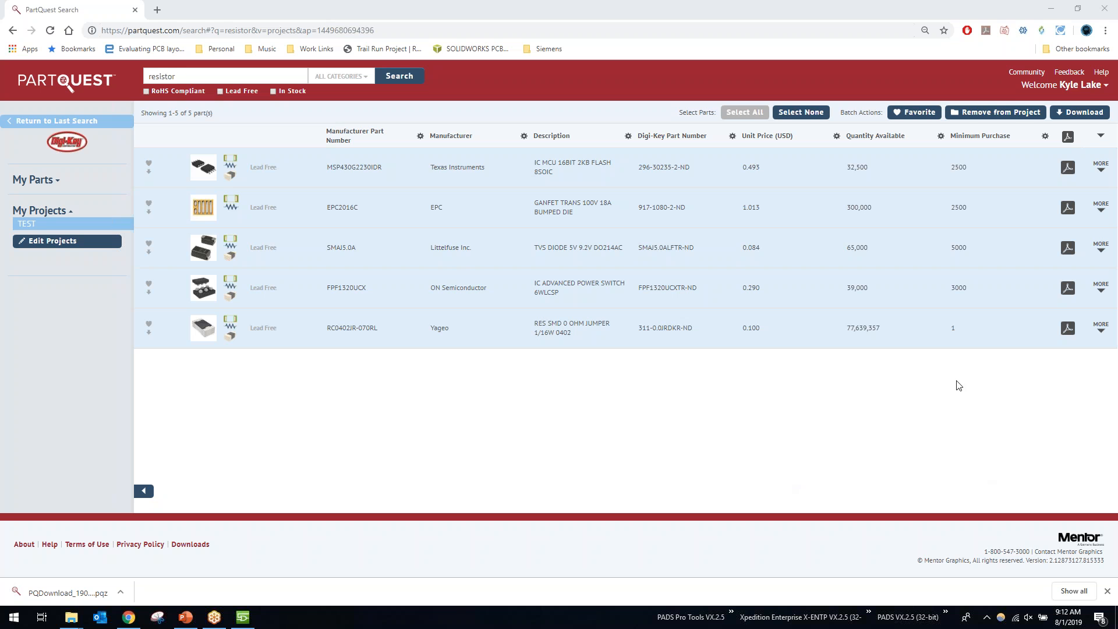
# - Open the PartQuest My Profile page in a separate browser tab and switch to it
pyautogui.click(1101, 86)
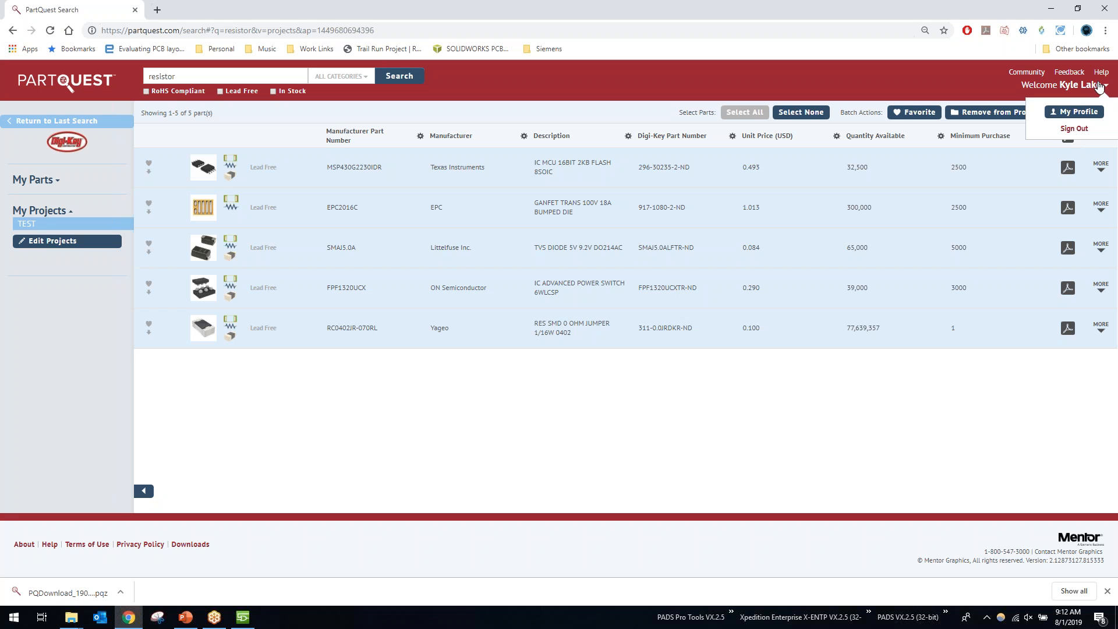
pyautogui.middleClick(1074, 111)
pyautogui.click(217, 7)
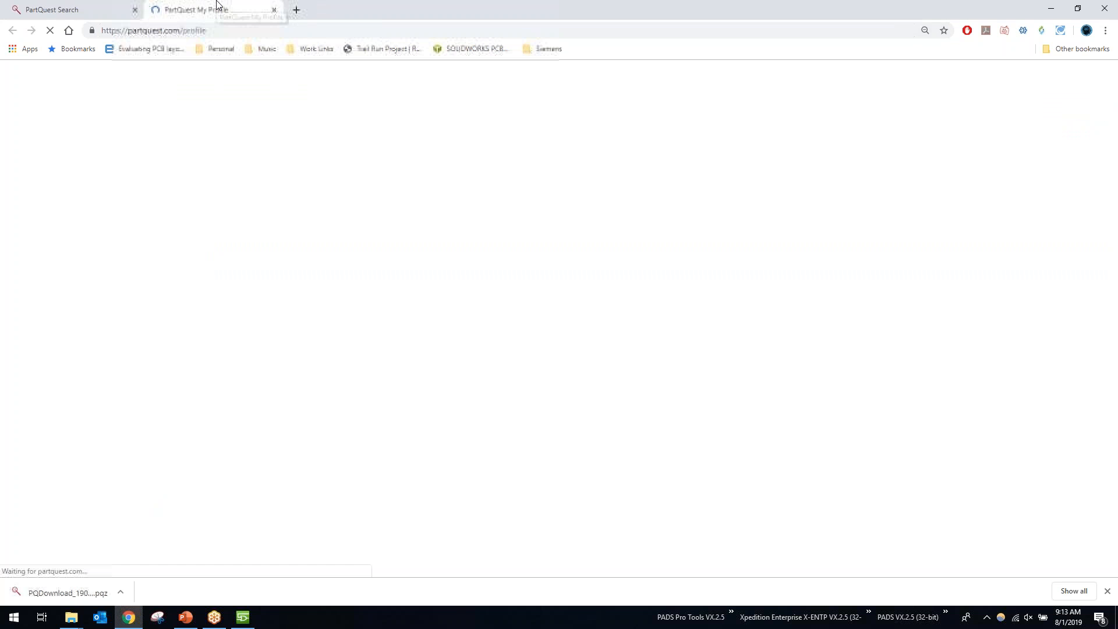
# - Review the Default Flow options on the PartQuest My Profile page, including the PADS and Xpedition flows
pyautogui.scroll(-3, 197, 258)
pyautogui.scroll(-8, 196, 257)
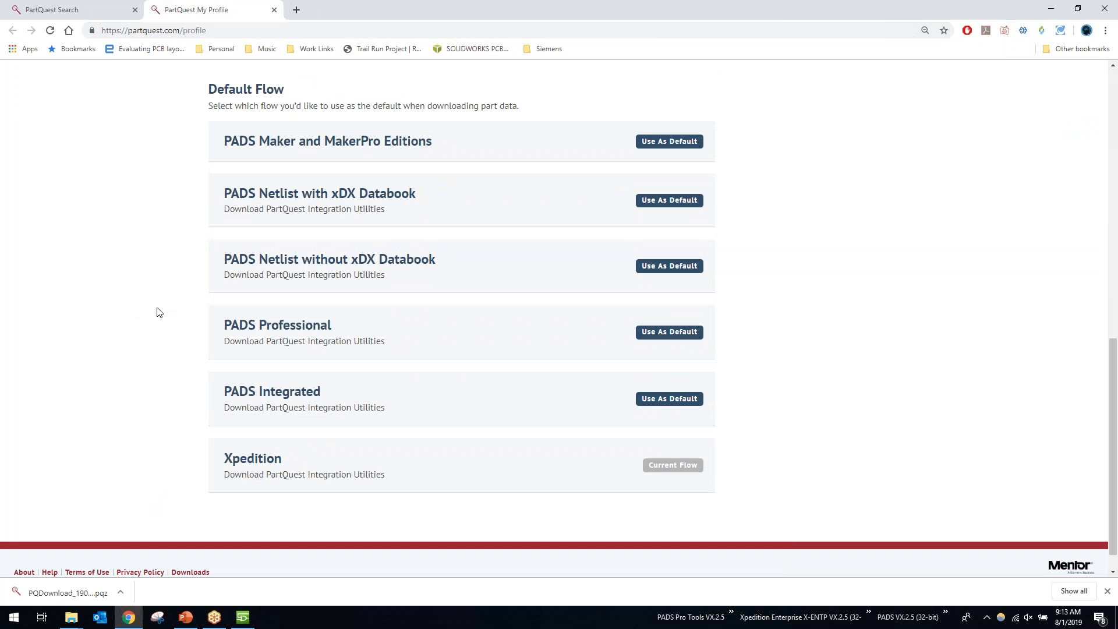
pyautogui.moveTo(283, 261); pyautogui.dragTo(414, 254)
pyautogui.click(432, 263)
# - Return to the PartQuest Search page and show the downloaded project archive in its folder
pyautogui.click(112, 7)
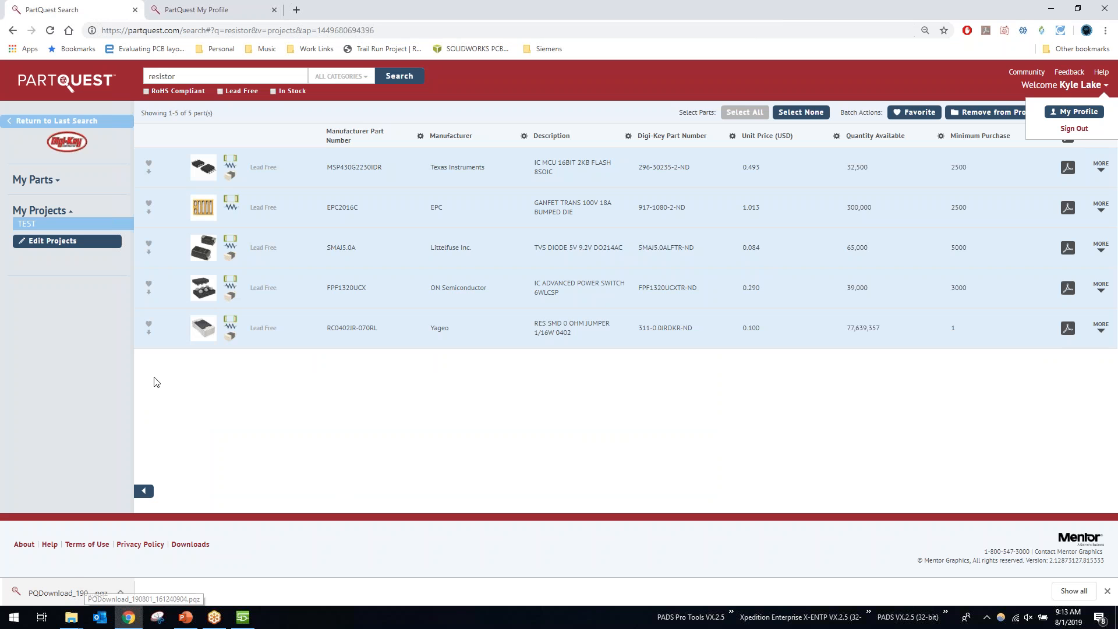
pyautogui.rightClick(96, 592)
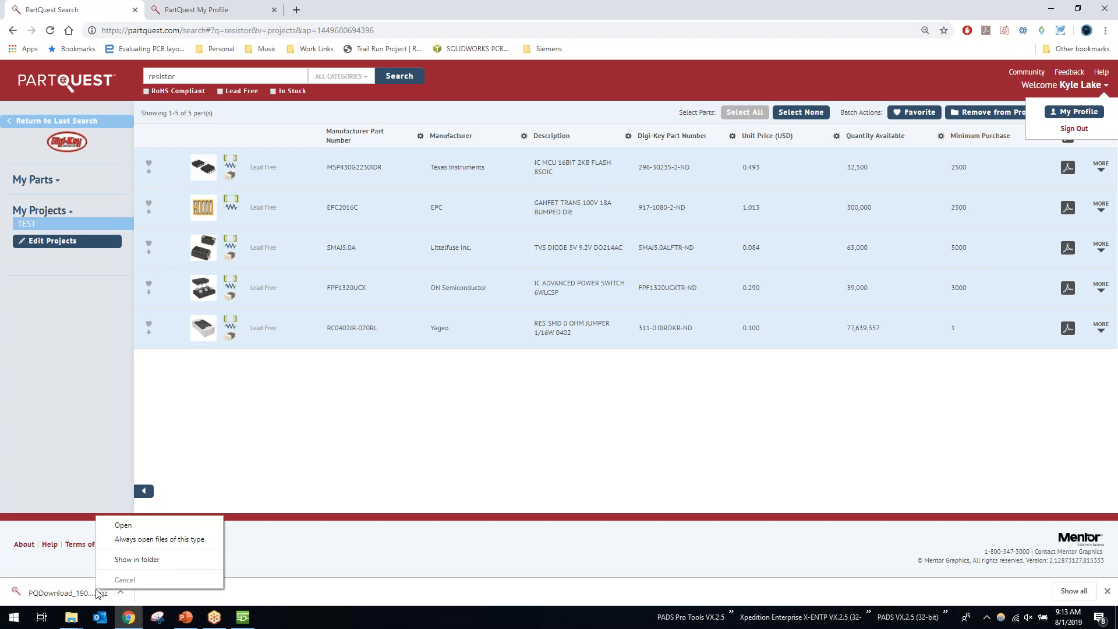
pyautogui.click(159, 563)
# - Move PQDownload_190801_161240904.pqz from the user's Downloads folder to C:\MentorGraphics\PartQuestTools\Downloads
pyautogui.rightClick(396, 243)
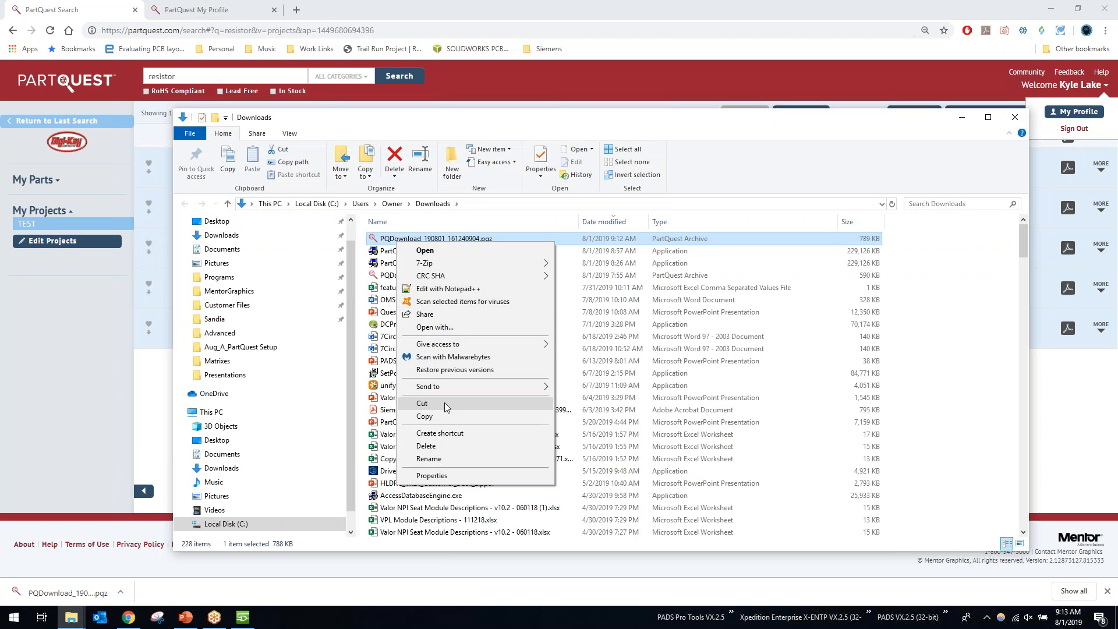
pyautogui.click(446, 404)
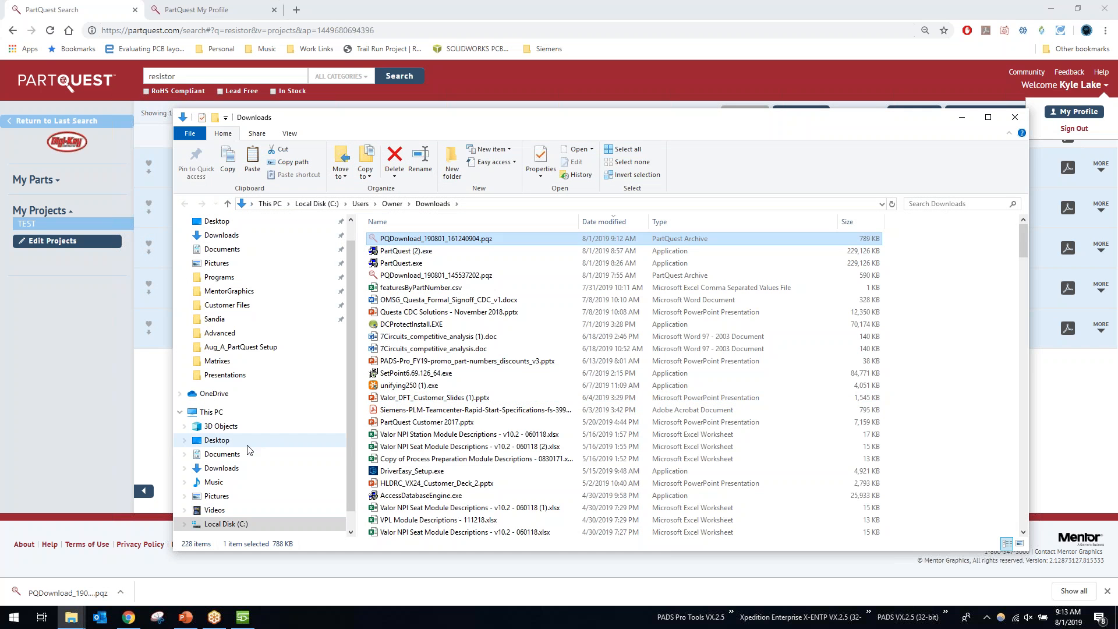
pyautogui.click(241, 528)
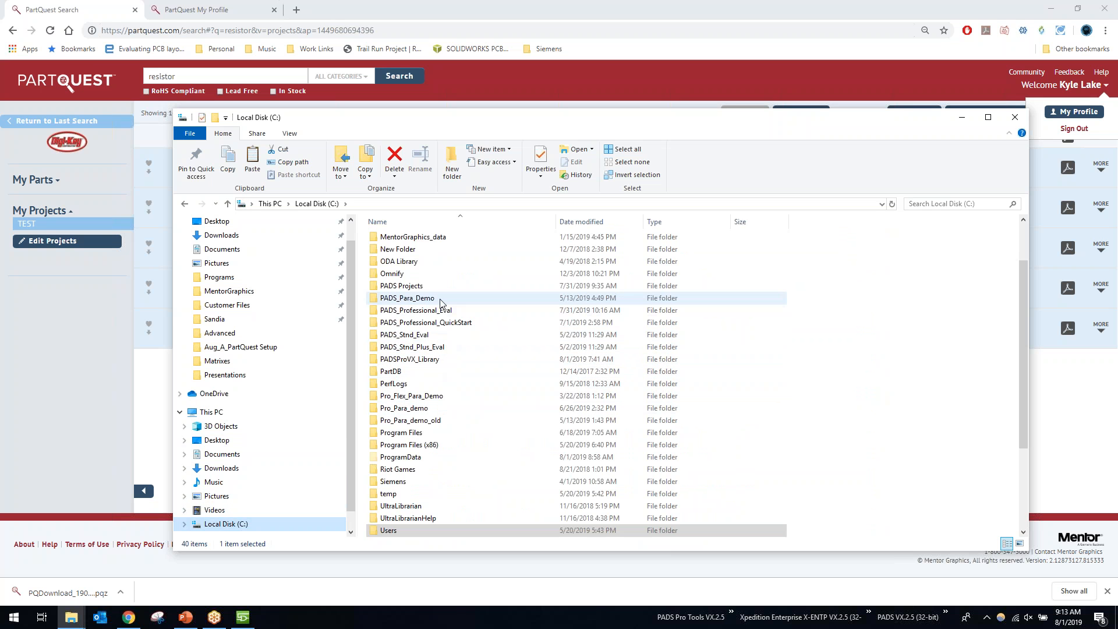
pyautogui.scroll(2, 438, 271)
pyautogui.doubleClick(420, 288)
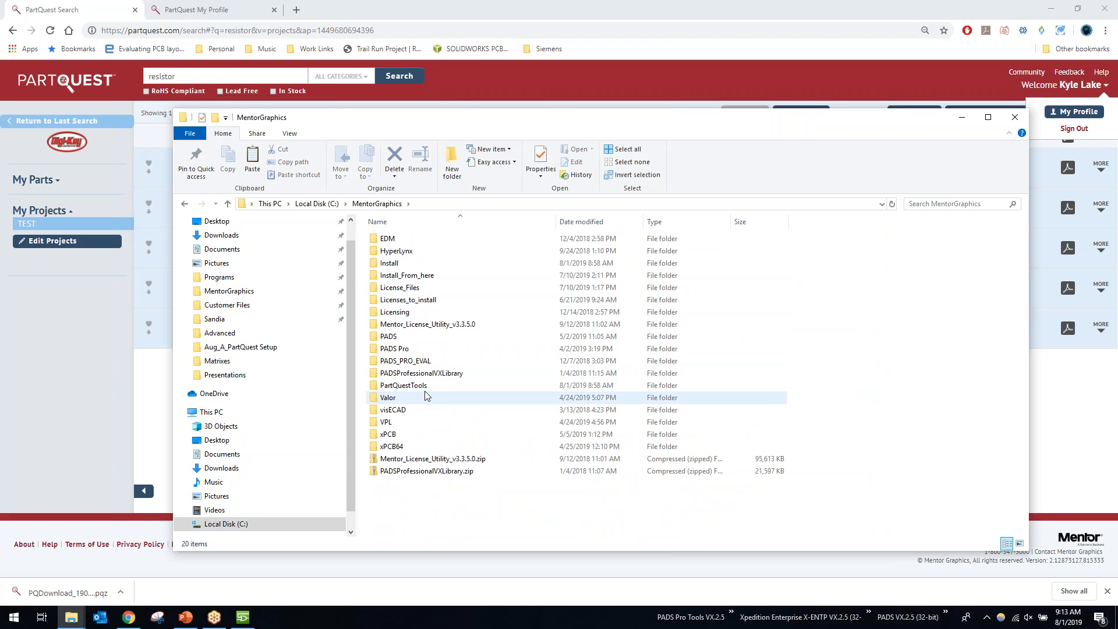
pyautogui.doubleClick(407, 385)
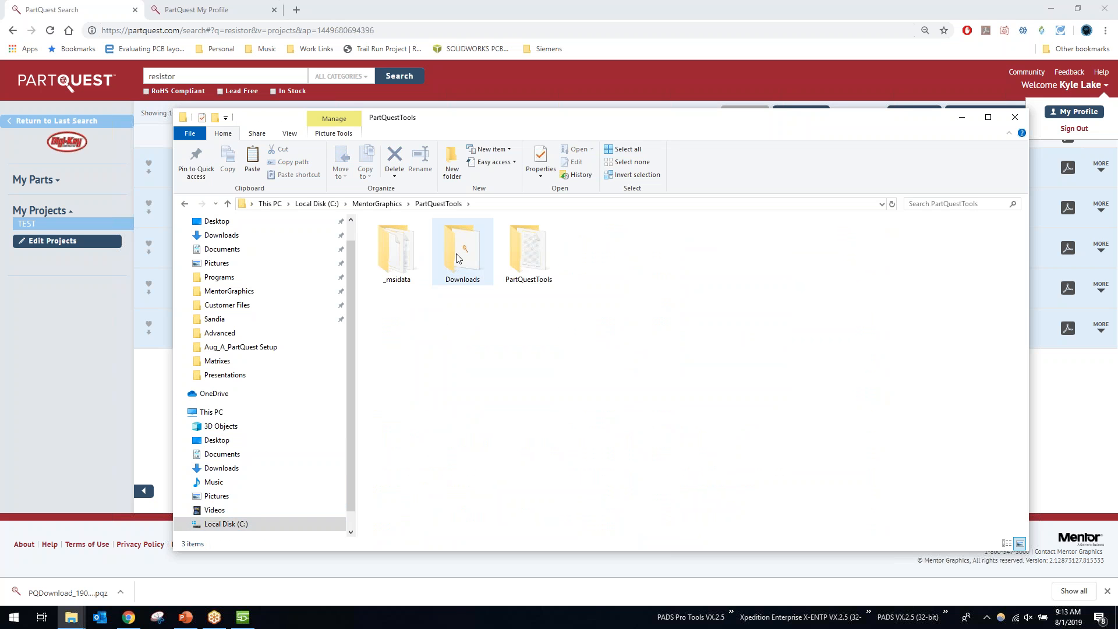
pyautogui.doubleClick(462, 249)
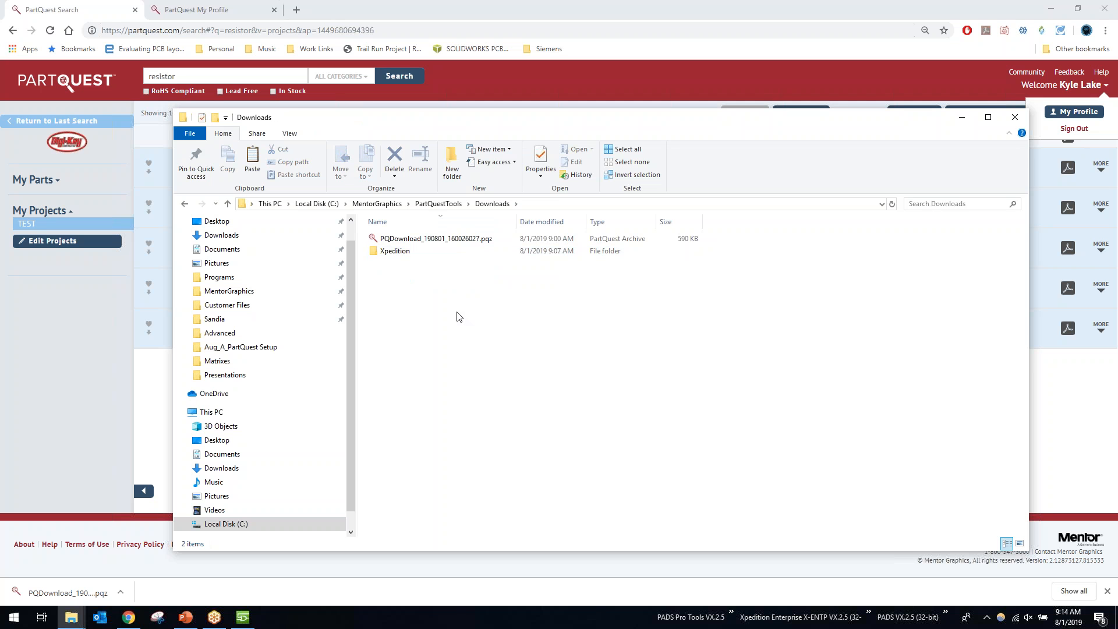
pyautogui.rightClick(457, 313)
pyautogui.click(495, 394)
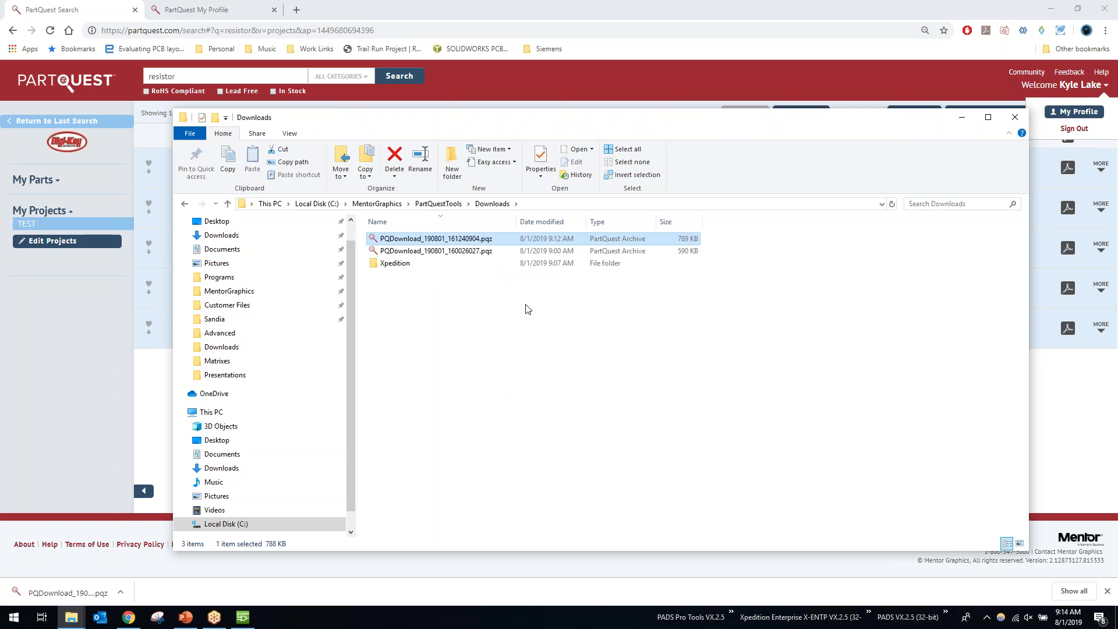
# - Unpack the PQDownload_190801_161240904.pqz archive and view the extracted files in the Xpedition folder
pyautogui.doubleClick(477, 239)
pyautogui.doubleClick(396, 263)
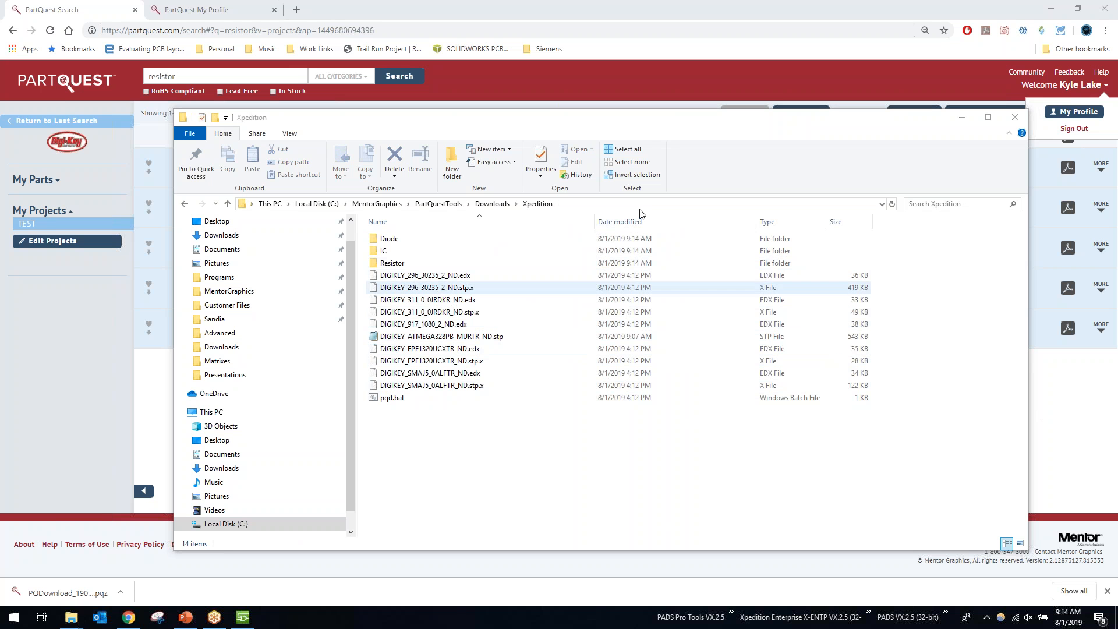
pyautogui.click(562, 14)
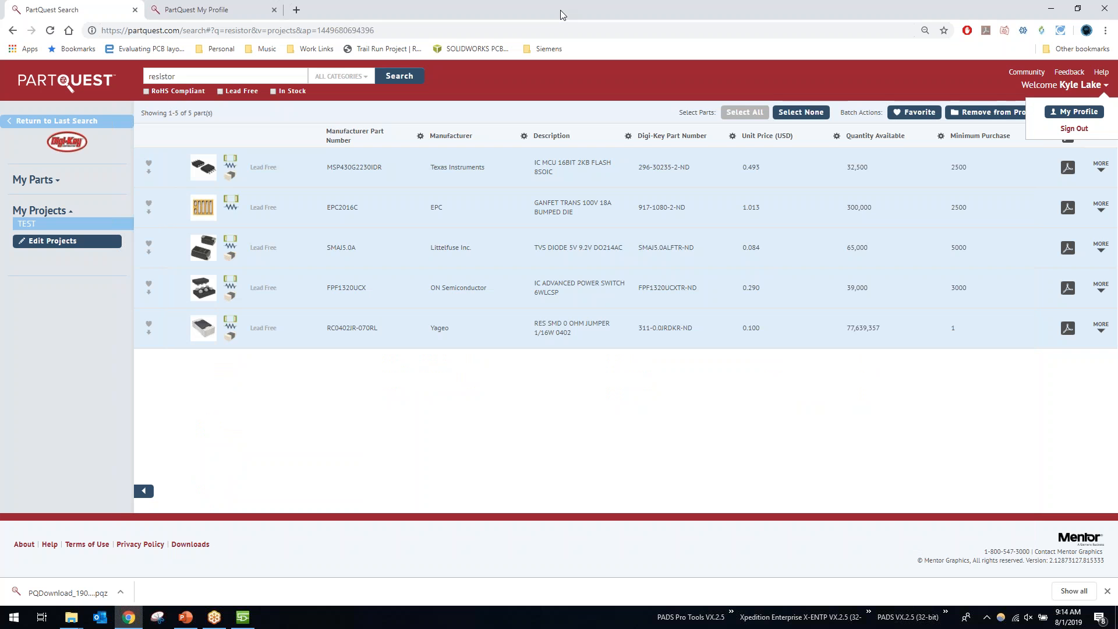
# - Switch to Xpedition Designer, import the PartQuest parts, and update the libraries
pyautogui.click(249, 620)
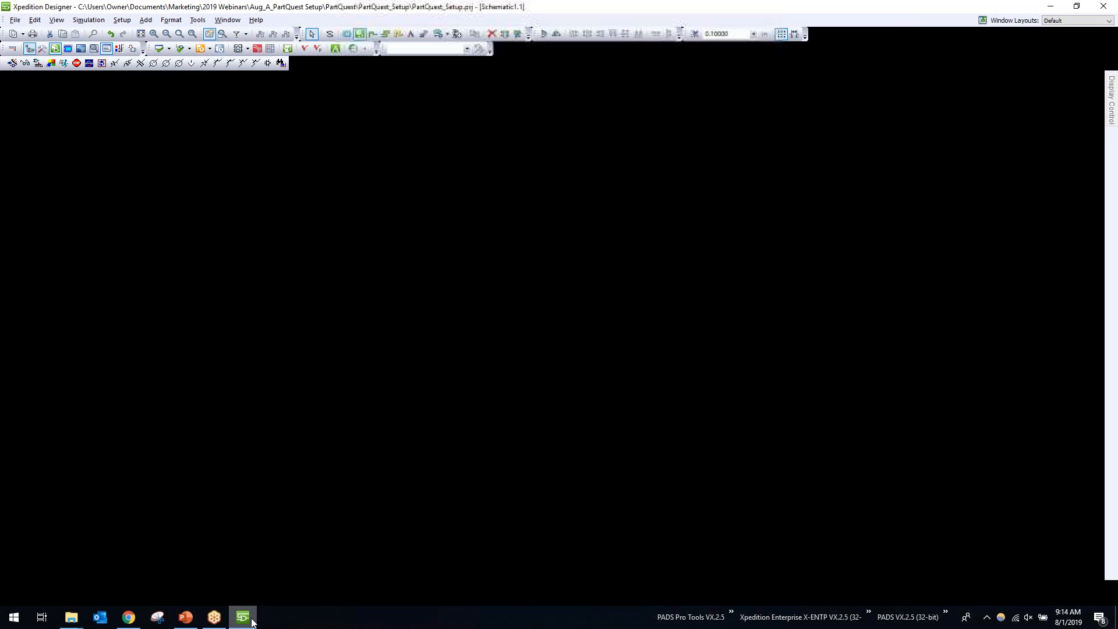
pyautogui.click(198, 20)
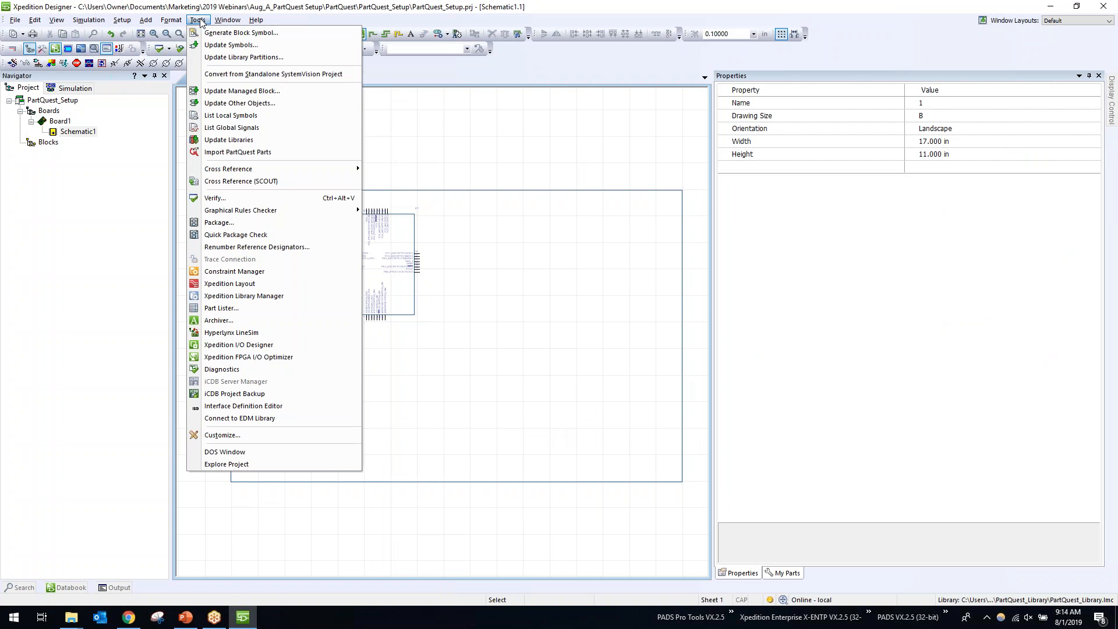
pyautogui.click(243, 153)
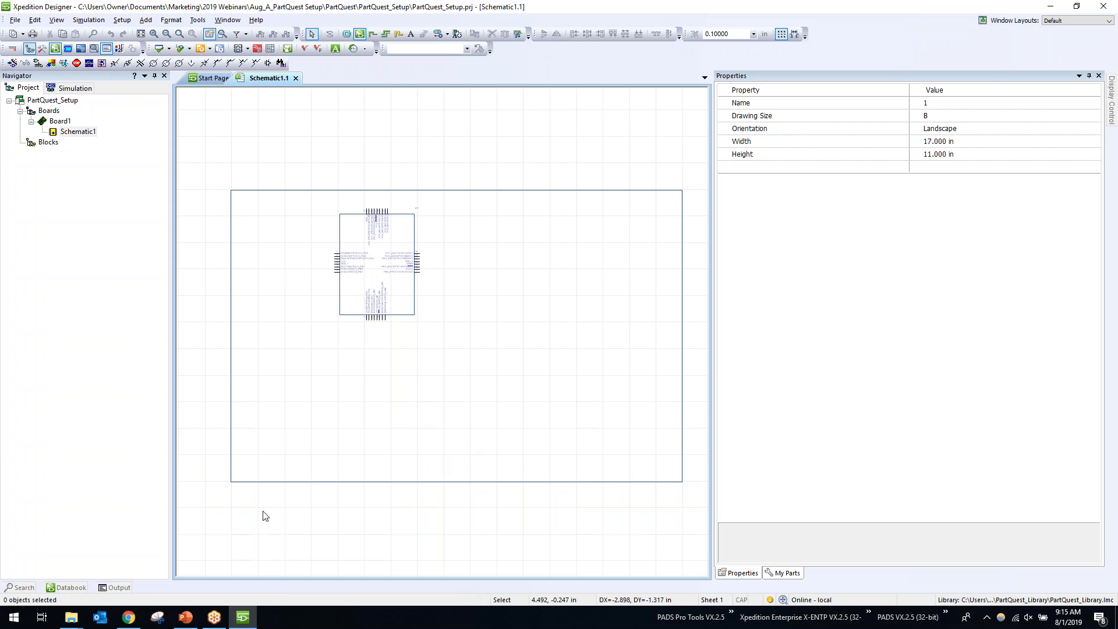
pyautogui.click(197, 20)
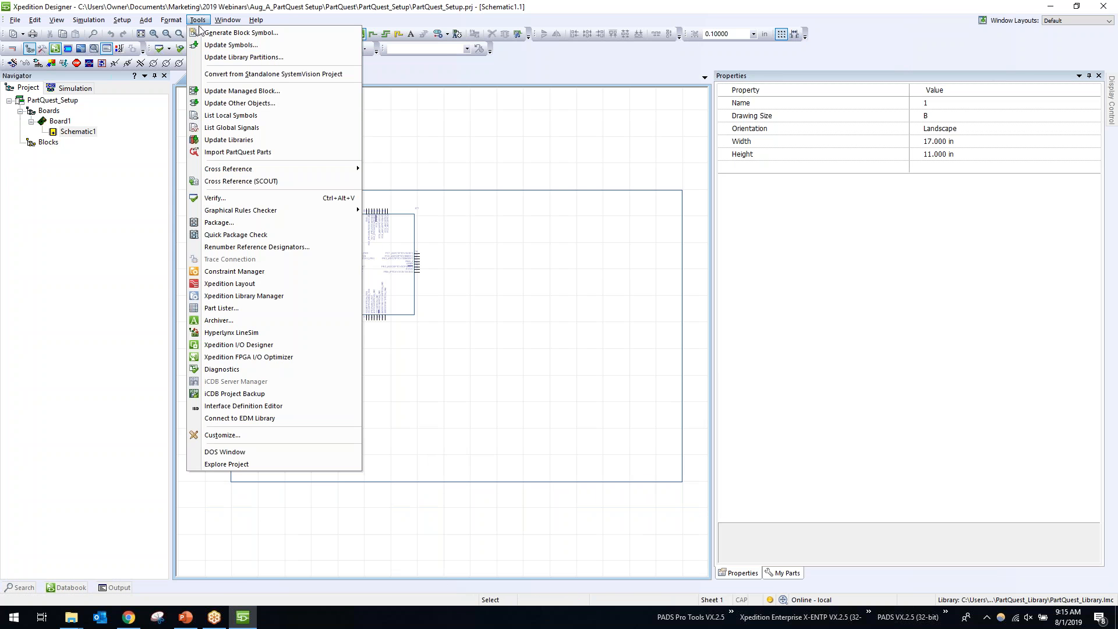
pyautogui.click(222, 142)
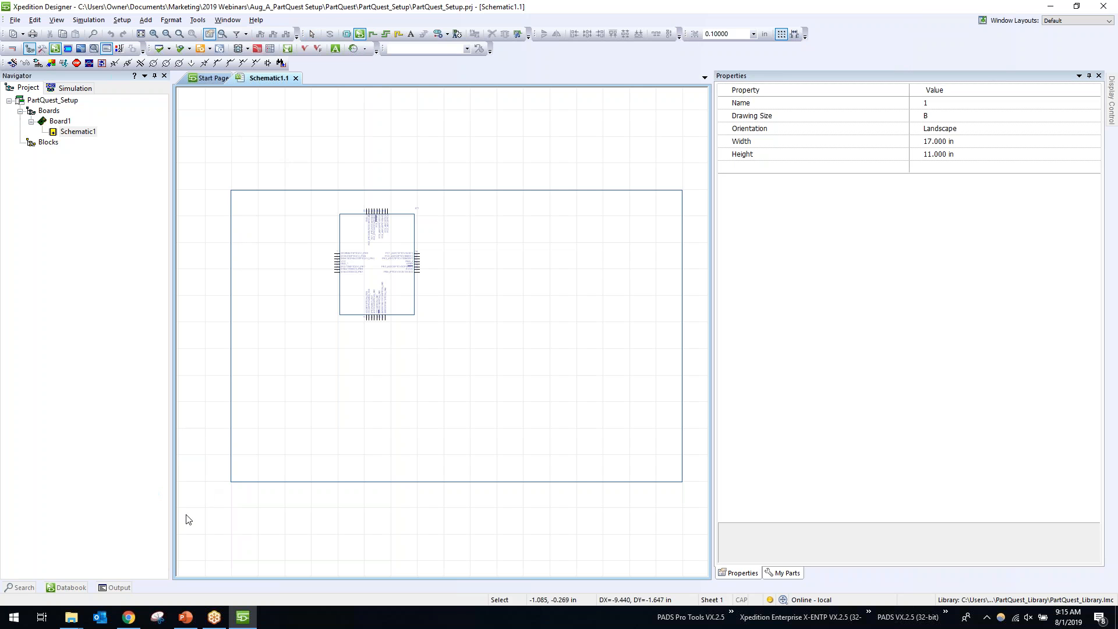
# - Open the Databook and list the parts of the IC_PQ library
pyautogui.click(66, 588)
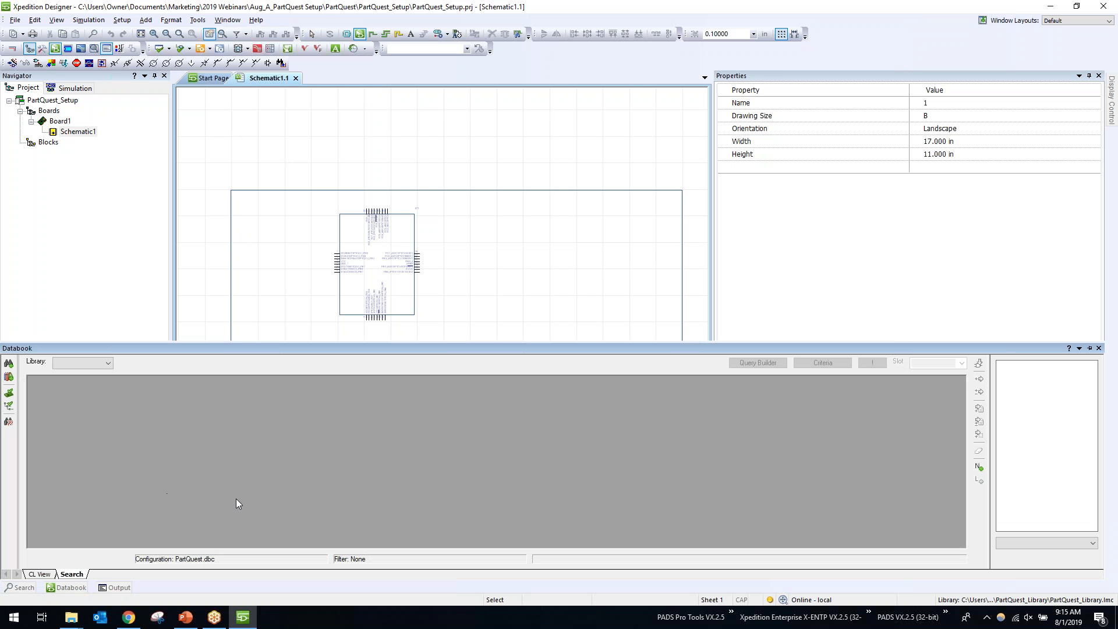
pyautogui.click(102, 366)
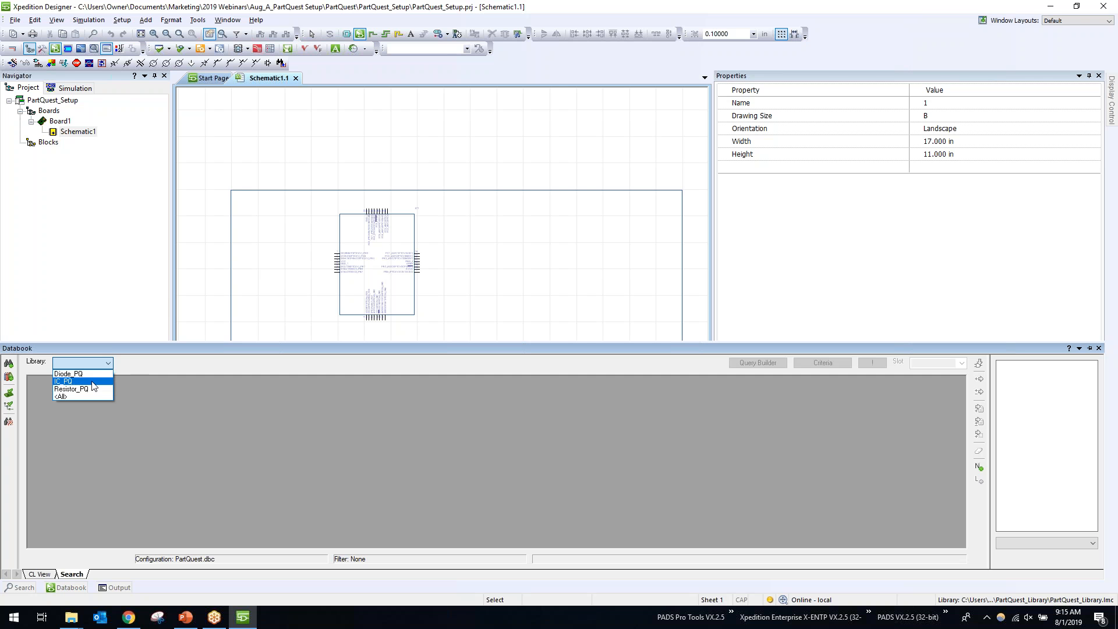
pyautogui.click(93, 381)
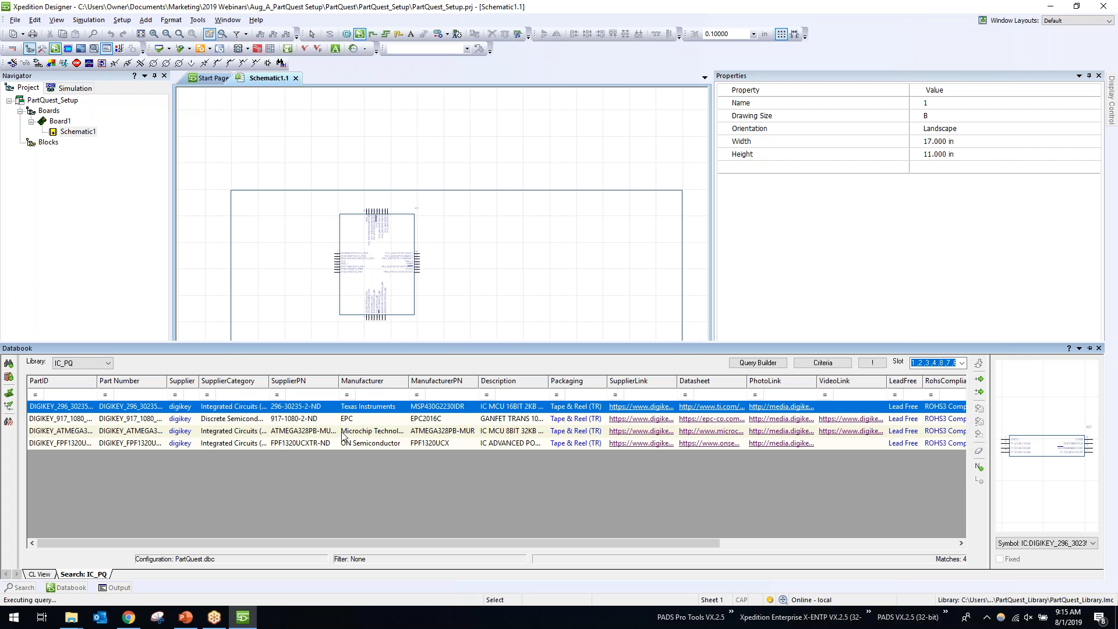
# - Preview the IC_PQ parts and place the Texas Instruments MSP430G2230IDR to the left of the large IC on the schematic
pyautogui.click(324, 420)
pyautogui.click(313, 441)
pyautogui.click(312, 407)
pyautogui.moveTo(1068, 454); pyautogui.dragTo(263, 257)
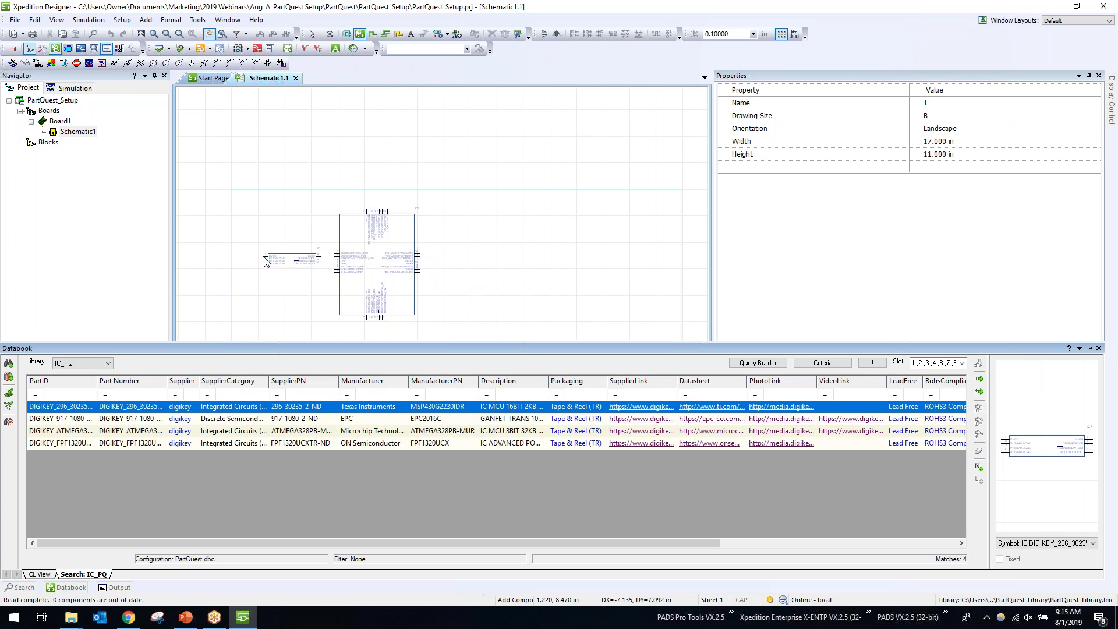
pyautogui.scroll(1, 252, 257)
pyautogui.click(264, 257)
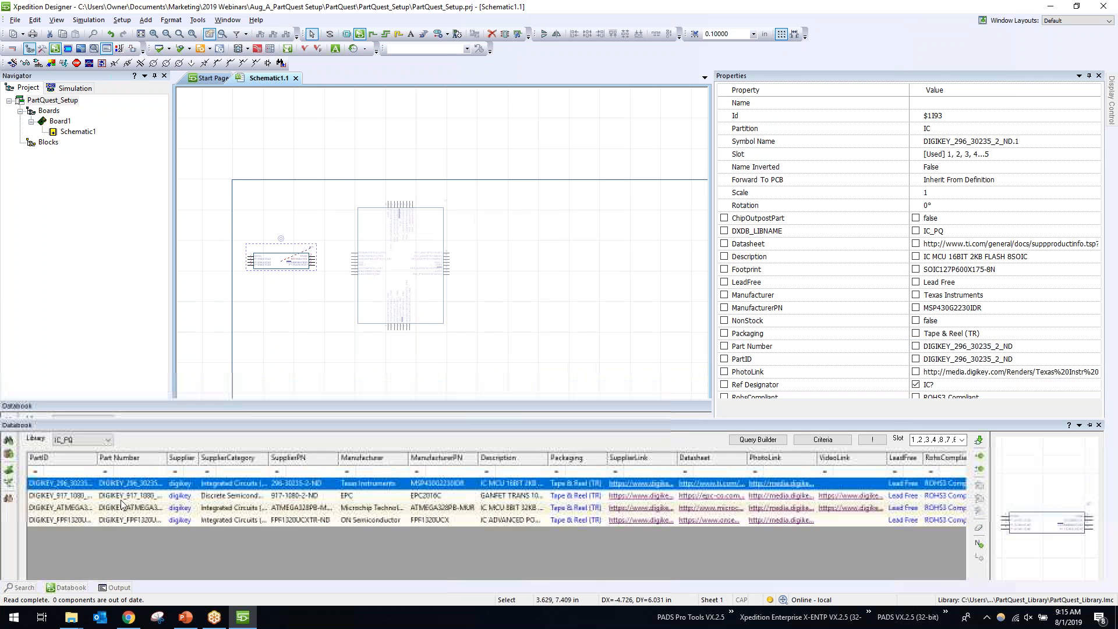
# - Keep the Databook docked open below the schematic, auto-hide the Navigator, and slightly enlarge the drawing area
pyautogui.click(53, 585)
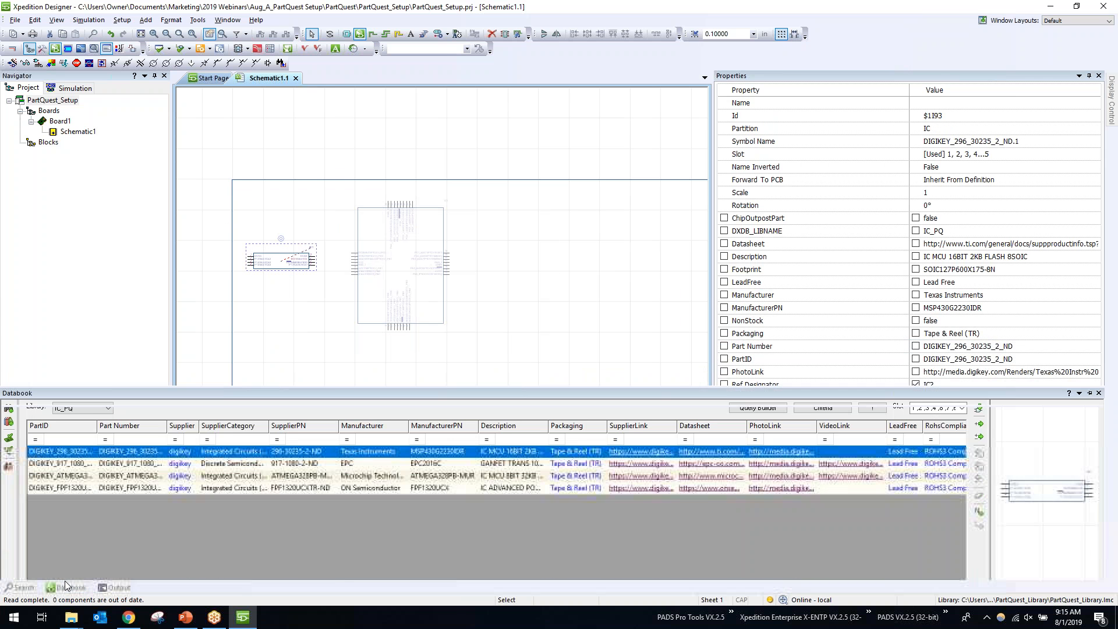
pyautogui.click(1090, 347)
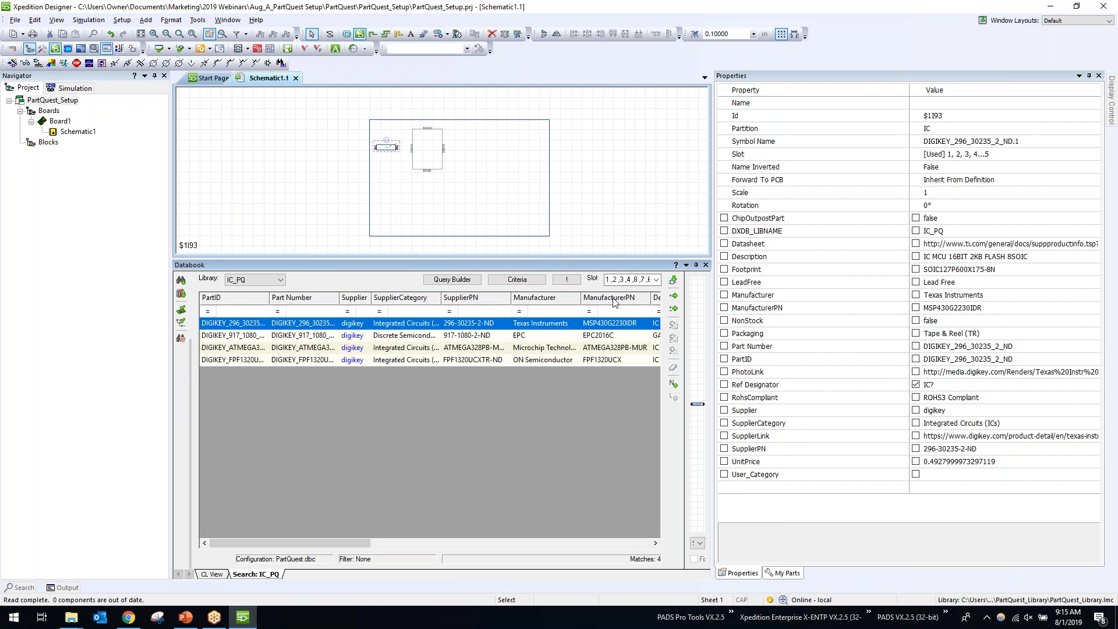
pyautogui.click(154, 75)
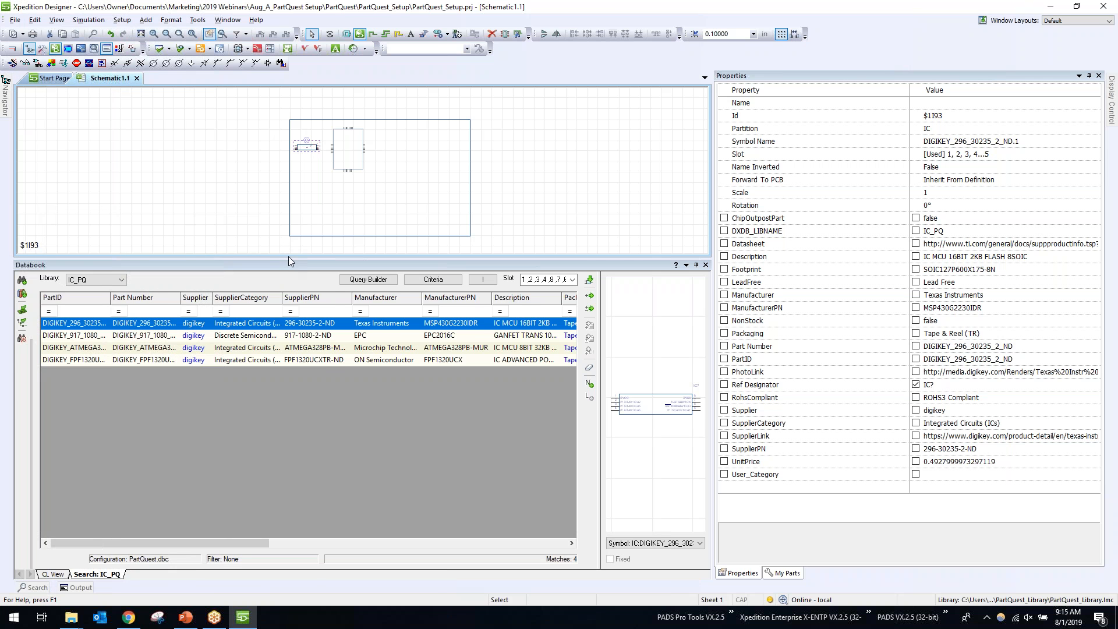
pyautogui.moveTo(288, 259); pyautogui.dragTo(288, 275)
# - Place the ON Semiconductor FPF1320UCX to the right of the large IC and the Resistor_PQ part RC0402JR-070RL between them
pyautogui.moveTo(296, 377); pyautogui.dragTo(386, 156)
pyautogui.click(119, 297)
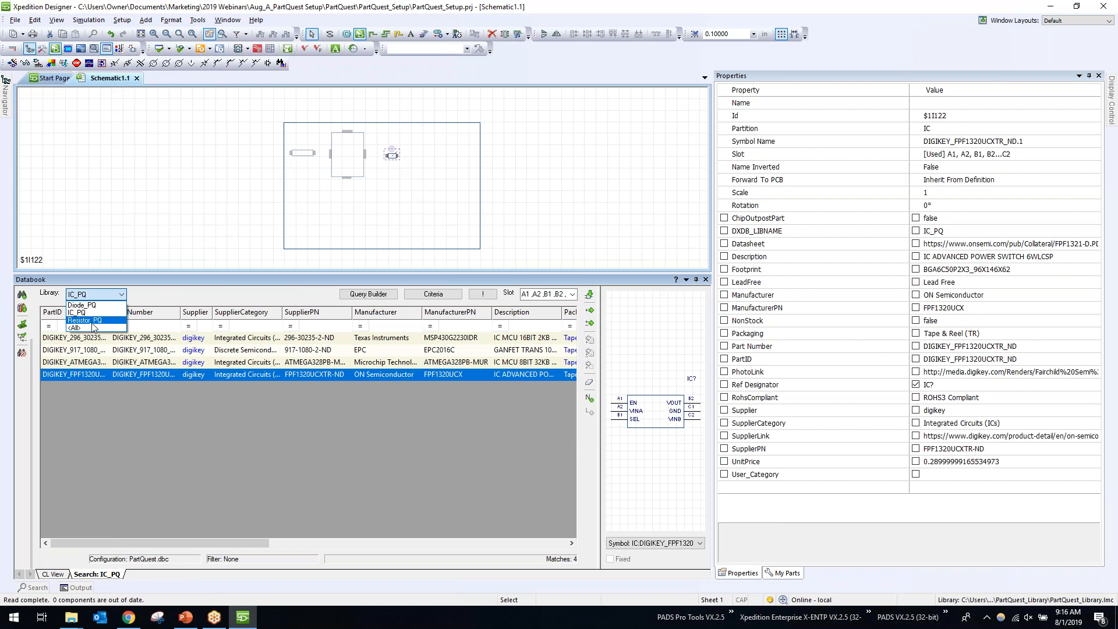
pyautogui.click(92, 322)
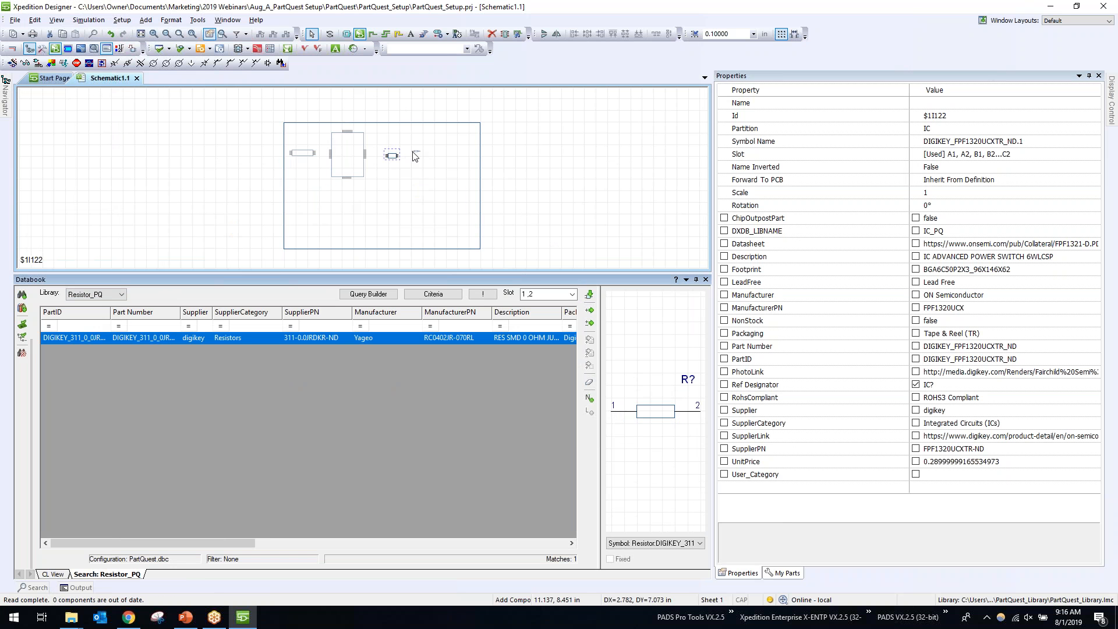
pyautogui.click(375, 154)
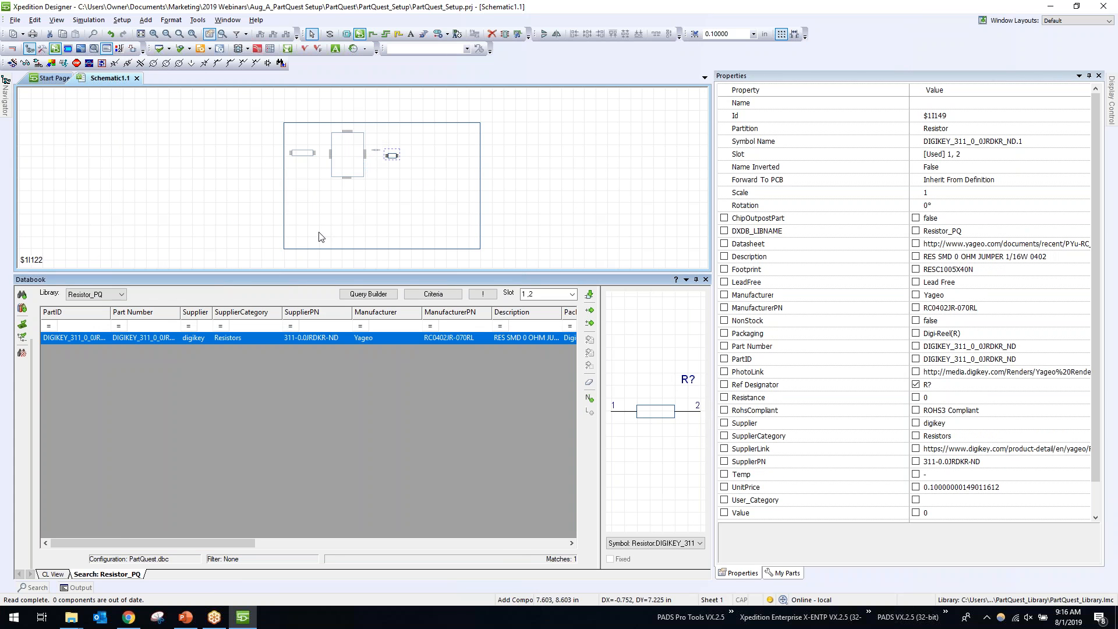
# - Place the Littelfuse SMAJ5.0A diode from the Diode_PQ library between the MSP430G2230IDR and the large IC
pyautogui.click(96, 294)
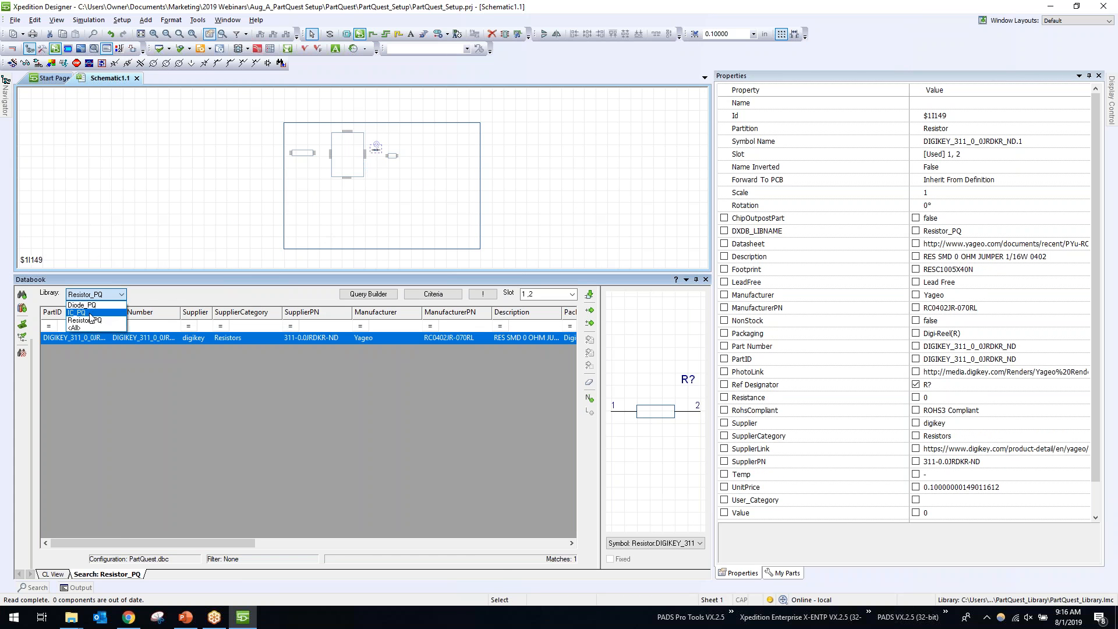
pyautogui.click(81, 305)
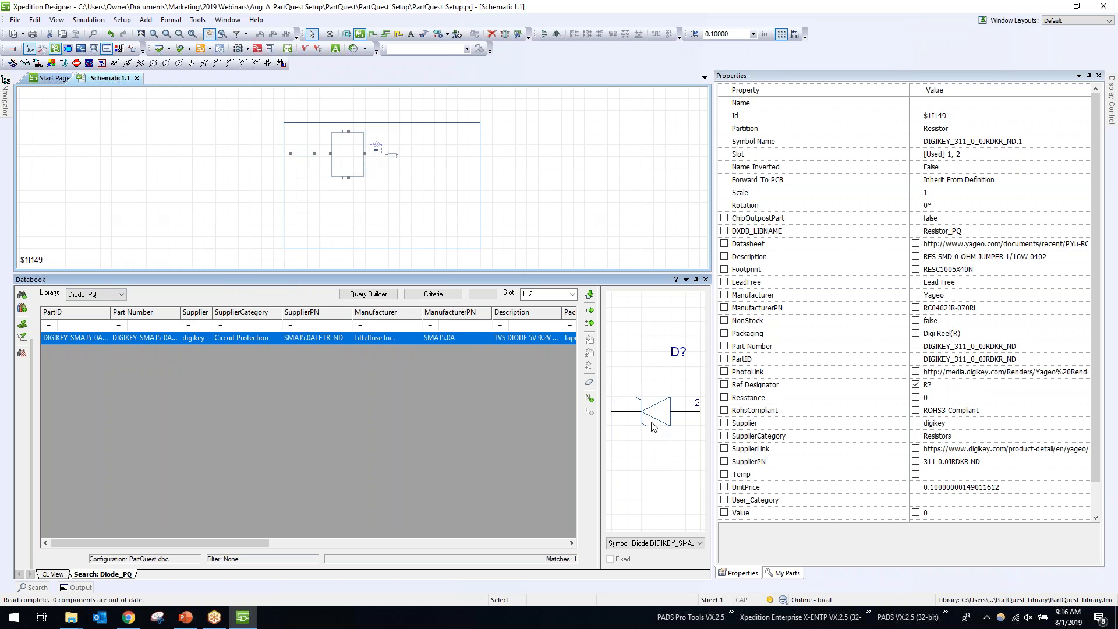
pyautogui.click(324, 161)
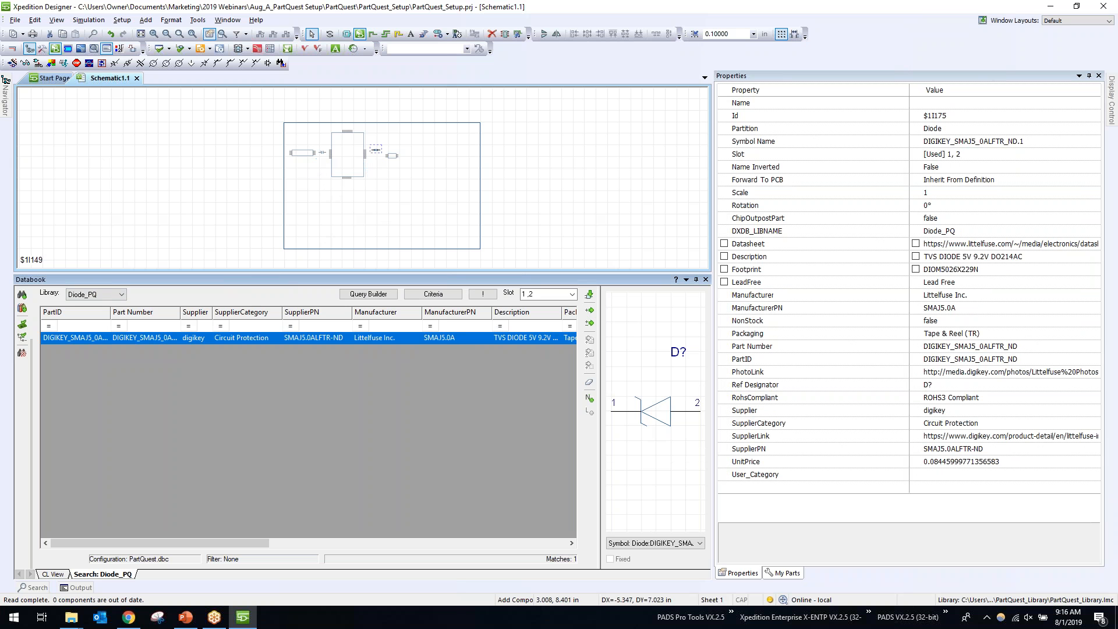
# - Auto-hide the Databook and connect the diode between the MSP430G2230IDR's DVSS pin and pin 1 of the large IC
pyautogui.scroll(5, 324, 162)
pyautogui.scroll(-1, 324, 161)
pyautogui.moveTo(294, 143); pyautogui.dragTo(285, 193, button='middle')
pyautogui.click(154, 174)
pyautogui.click(696, 280)
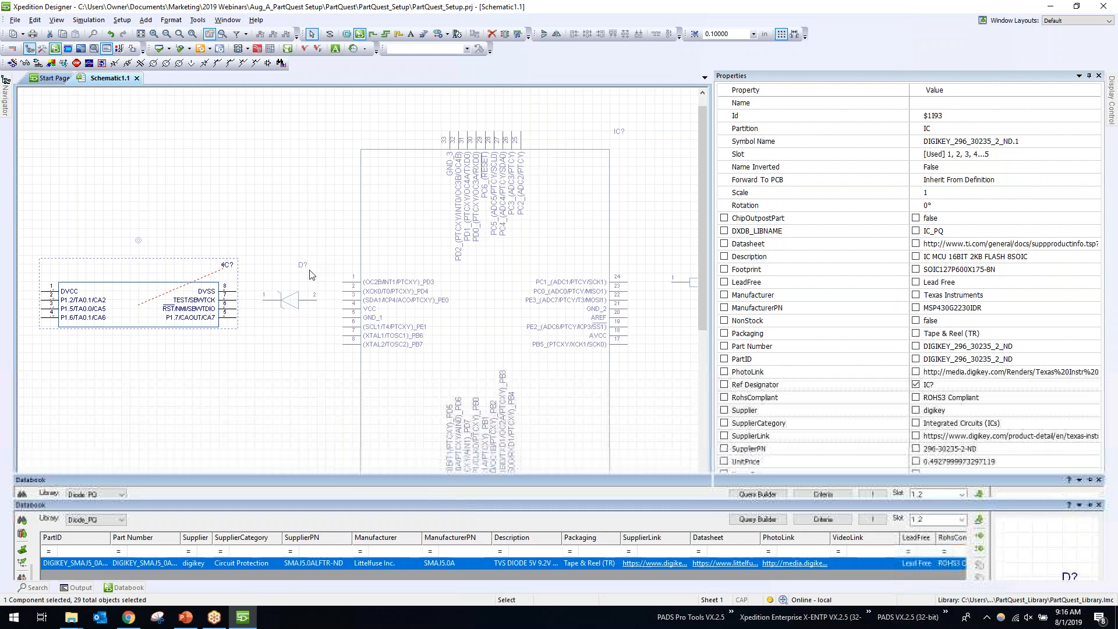
pyautogui.click(263, 296)
pyautogui.moveTo(264, 296); pyautogui.dragTo(298, 285)
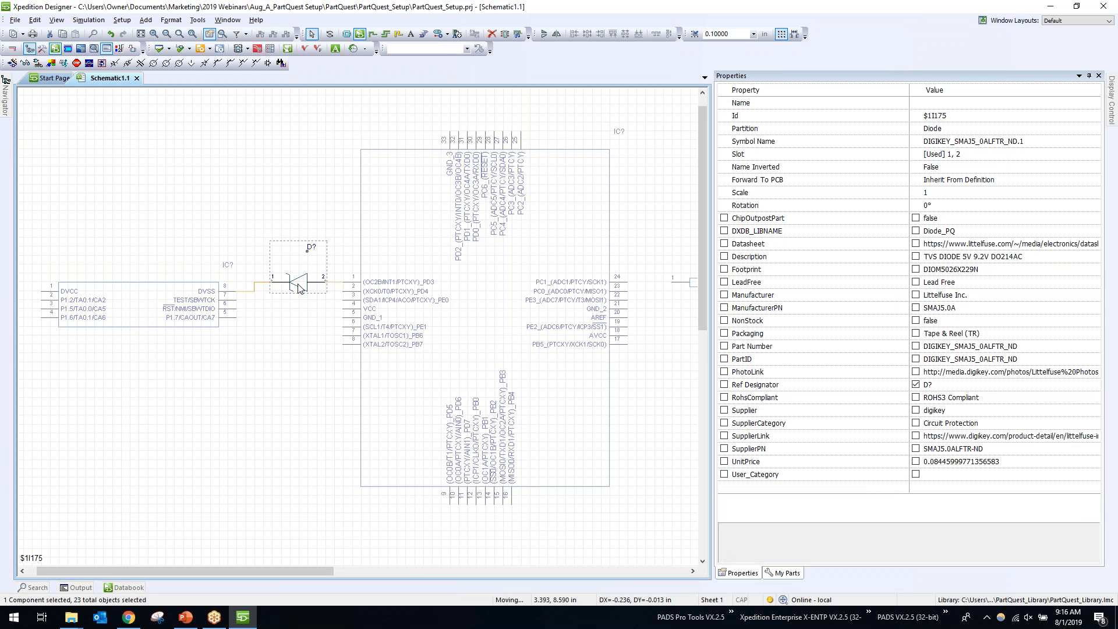
pyautogui.scroll(1, 305, 208)
pyautogui.scroll(-1, 300, 211)
pyautogui.click(299, 211)
# - Connect the resistor between the large IC's PC0 pin and the EN pin of the FPF1320UCX
pyautogui.moveTo(299, 210); pyautogui.dragTo(448, 283, button='middle')
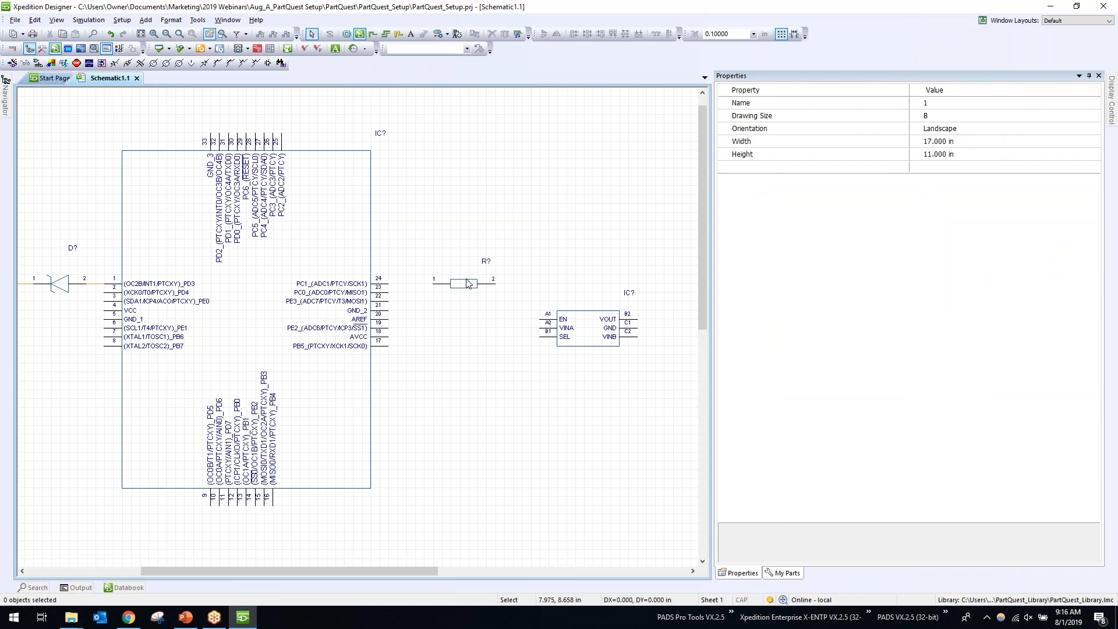
pyautogui.click(465, 285)
pyautogui.moveTo(464, 286); pyautogui.dragTo(464, 294)
pyautogui.click(400, 298)
pyautogui.moveTo(391, 297)
pyautogui.mouseDown()
pyautogui.moveTo(494, 297)
pyautogui.moveTo(512, 327)
pyautogui.moveTo(538, 320)
pyautogui.mouseUp()
pyautogui.click(547, 252)
pyautogui.scroll(-1, 538, 258)
pyautogui.scroll(-1, 537, 283)
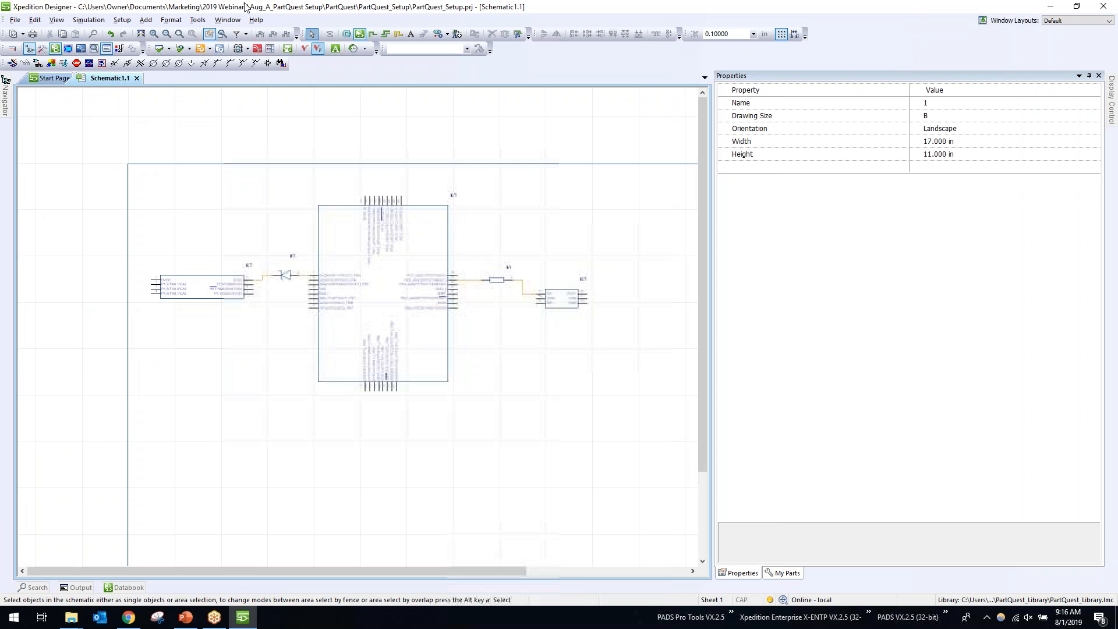
# - Package the PartQuest_Setup schematic using the Package Symbols operation, Board optimization and extraction of missing library data only
pyautogui.click(198, 21)
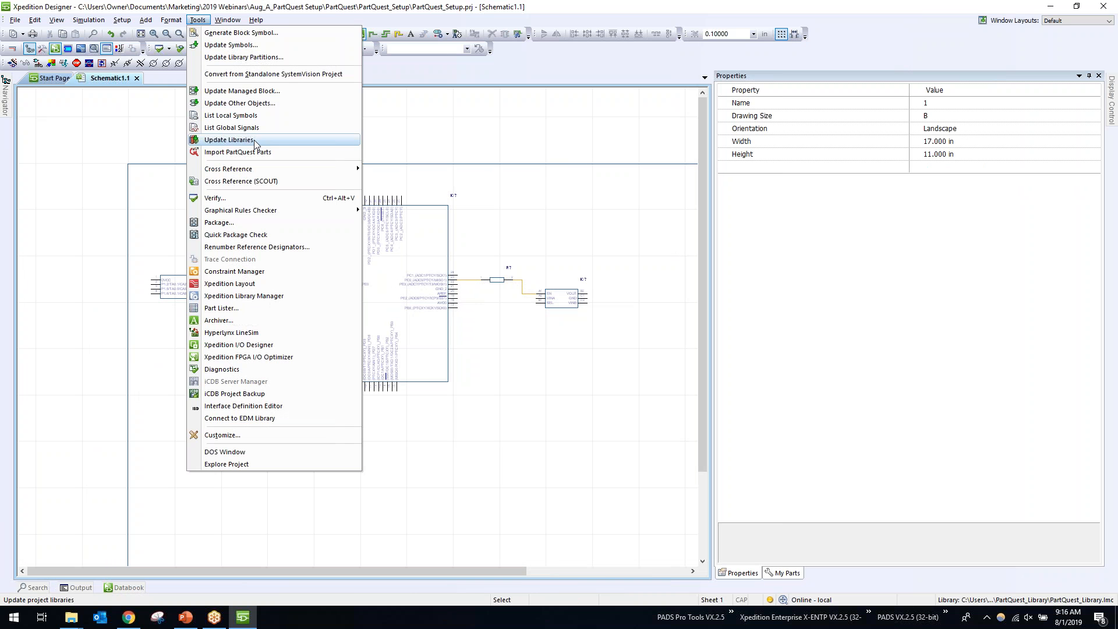
pyautogui.click(267, 225)
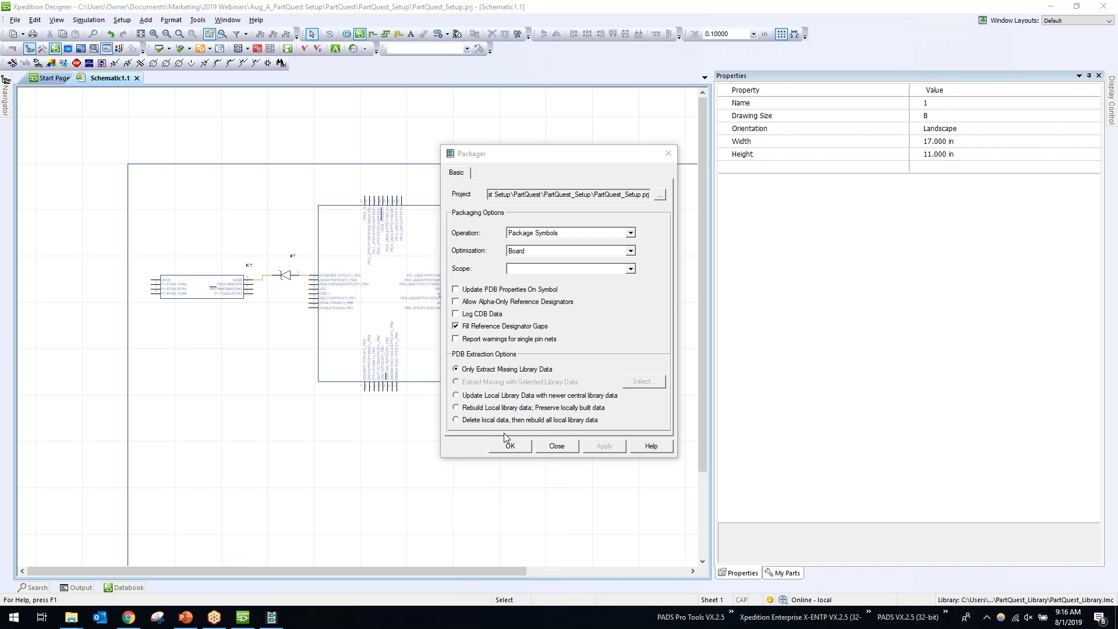
pyautogui.click(509, 448)
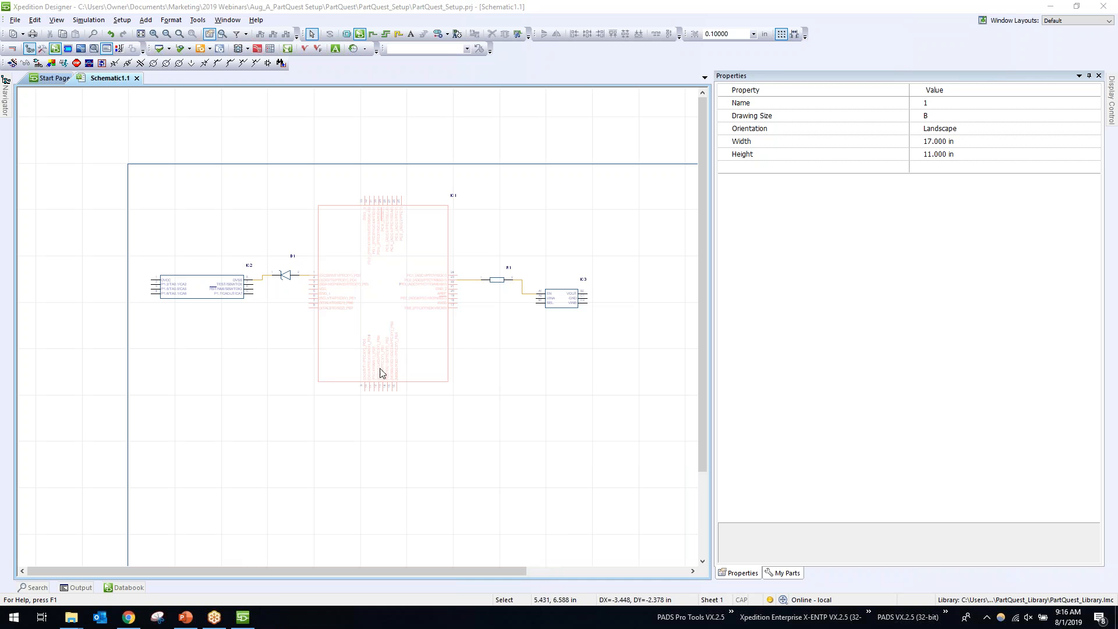
# - Create a new PCB layout design for the schematic from the 4 Layer Template, including its missing PCB design directory
pyautogui.click(198, 20)
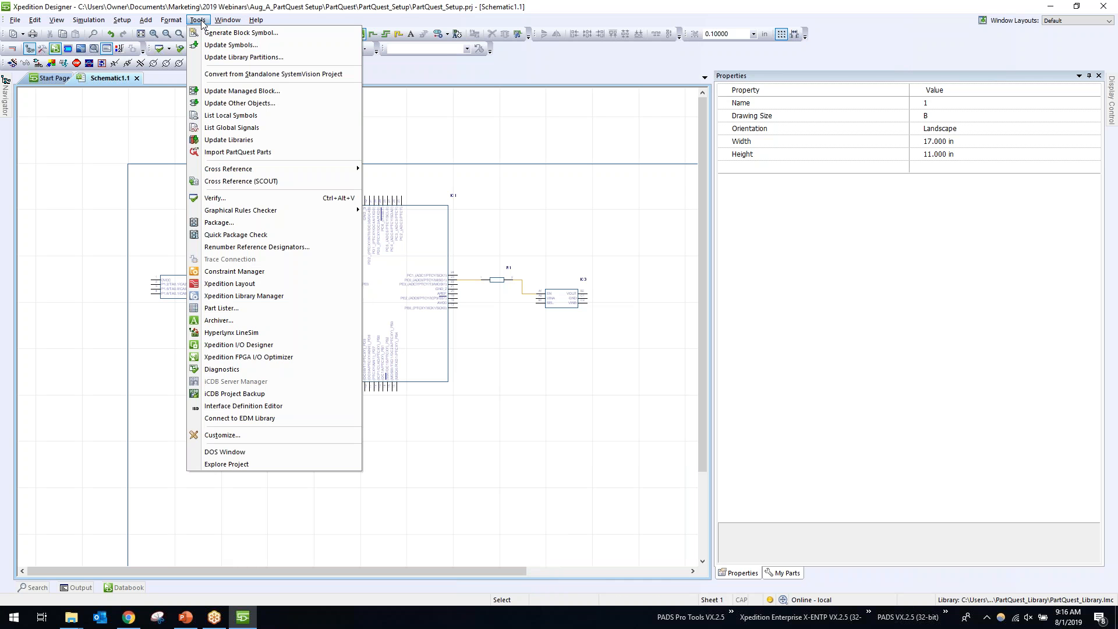
pyautogui.click(241, 286)
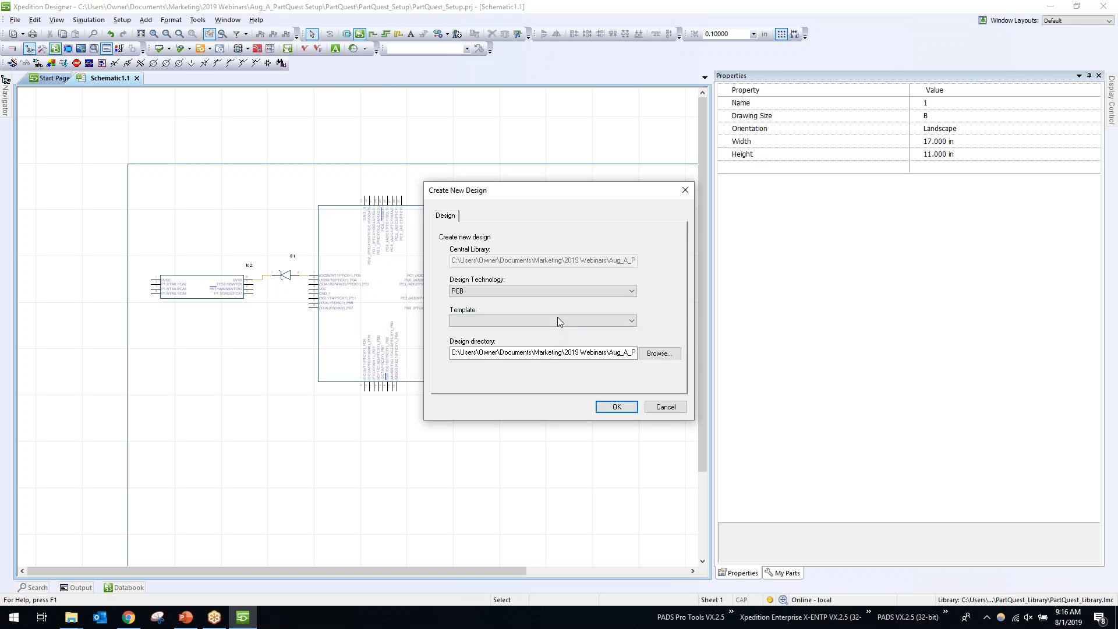
pyautogui.click(564, 322)
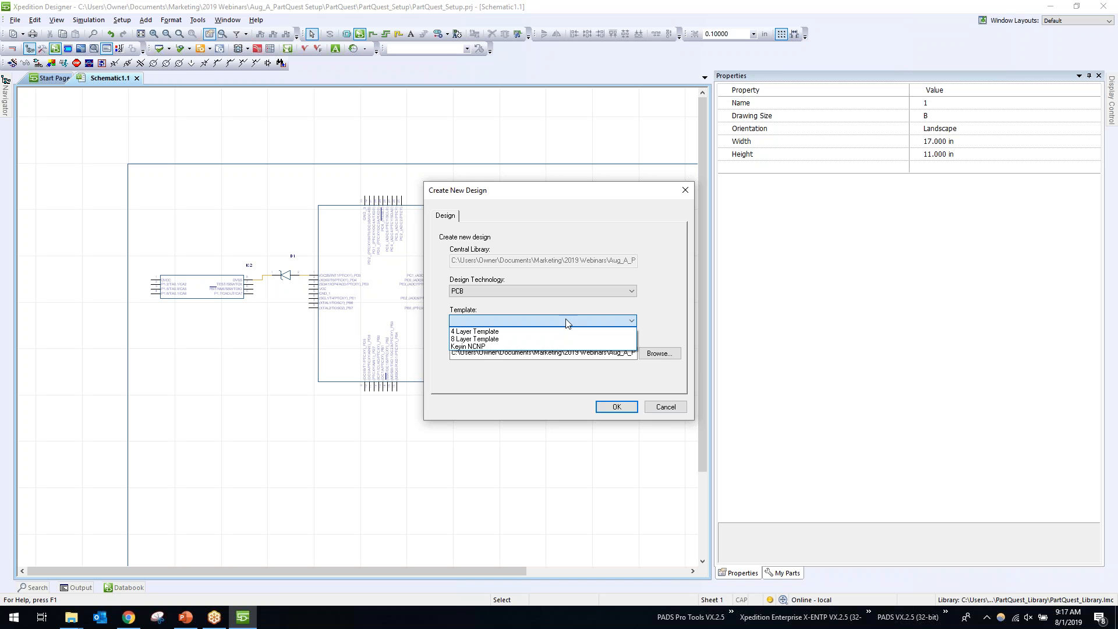
pyautogui.click(524, 331)
pyautogui.click(632, 410)
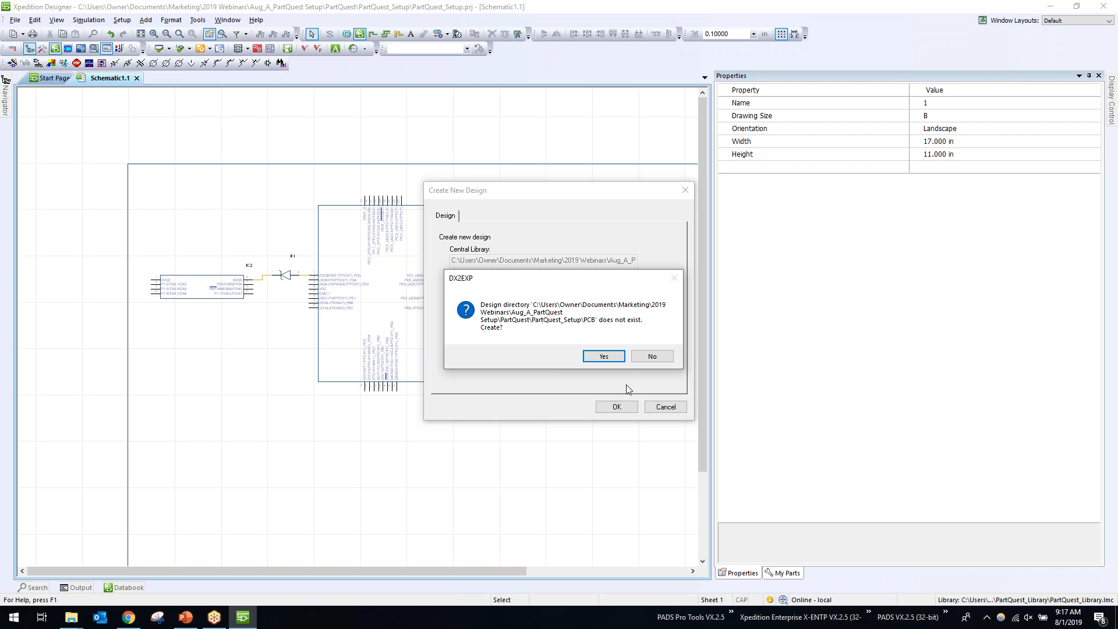
pyautogui.click(617, 357)
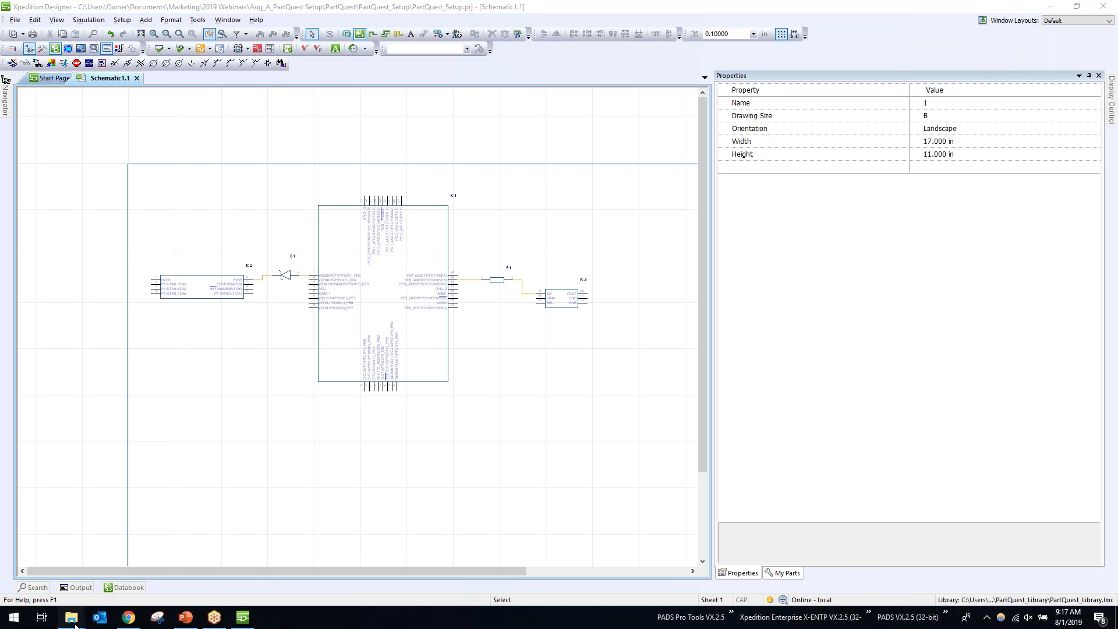
# - Open PartQuest.ini from C:\WDIR\EEVX.2.5\PartQuest in Notepad++, examine its [Import] settings, and close the editor
pyautogui.moveTo(74, 622)
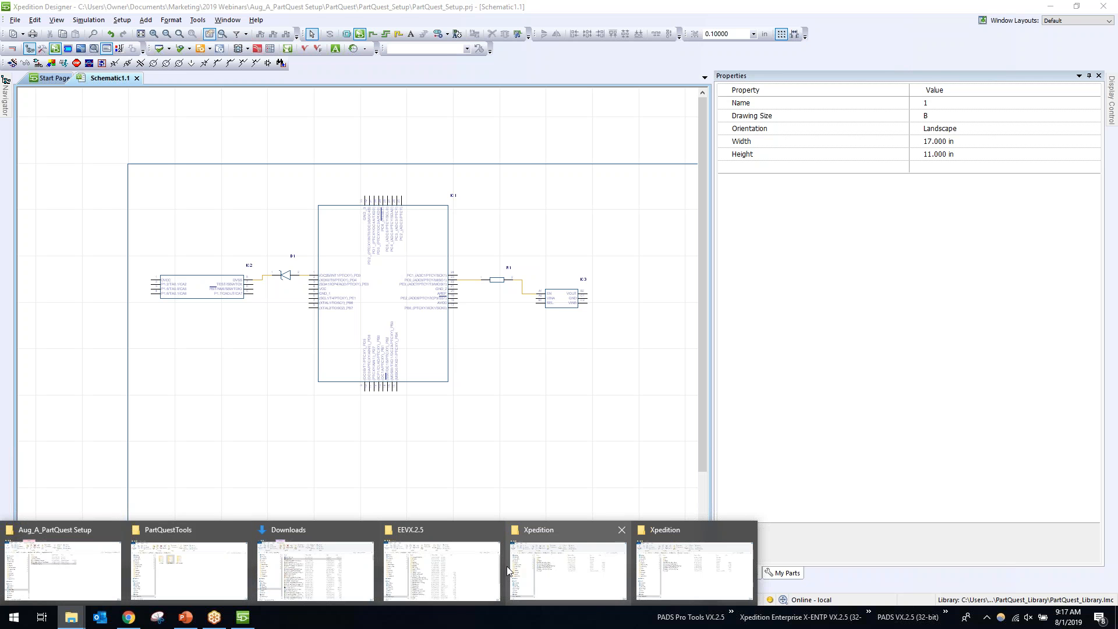
pyautogui.click(456, 573)
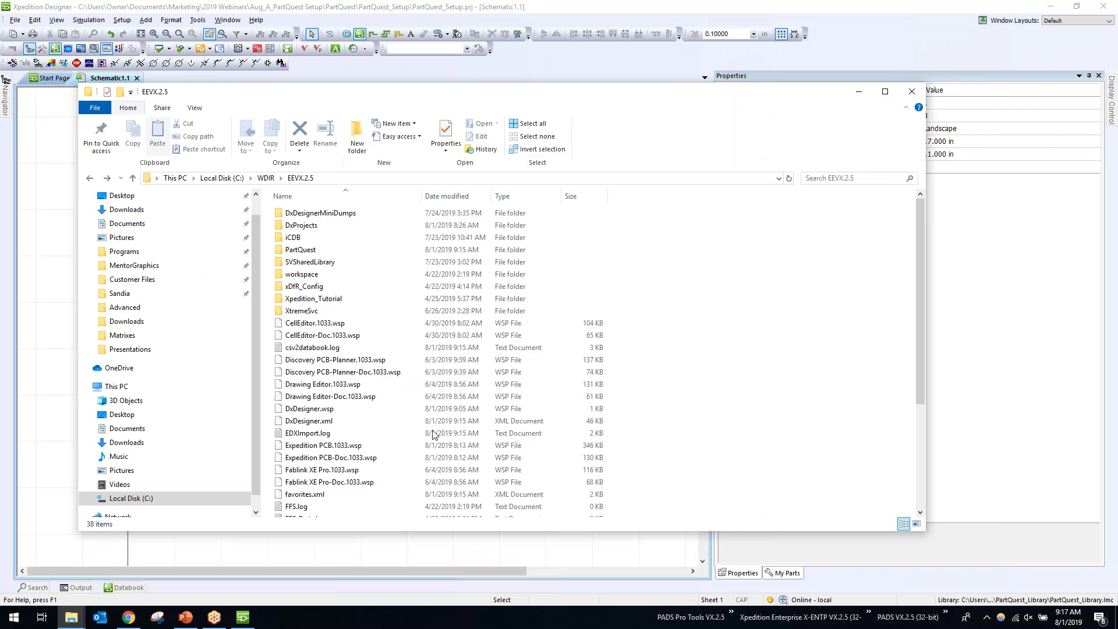
pyautogui.doubleClick(327, 250)
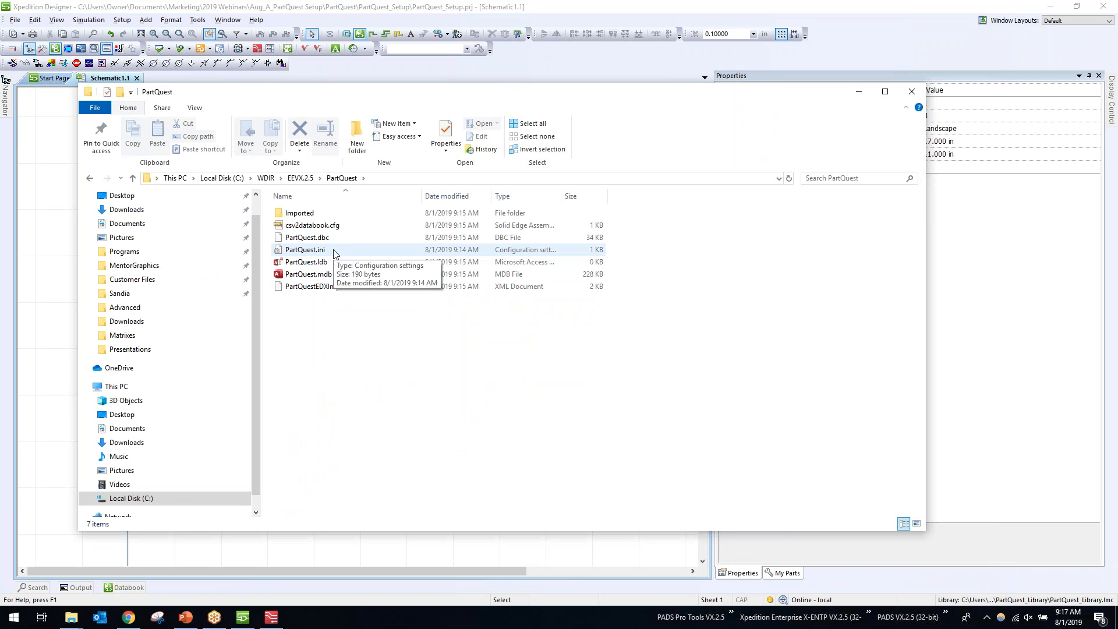
pyautogui.click(334, 252)
pyautogui.rightClick(333, 252)
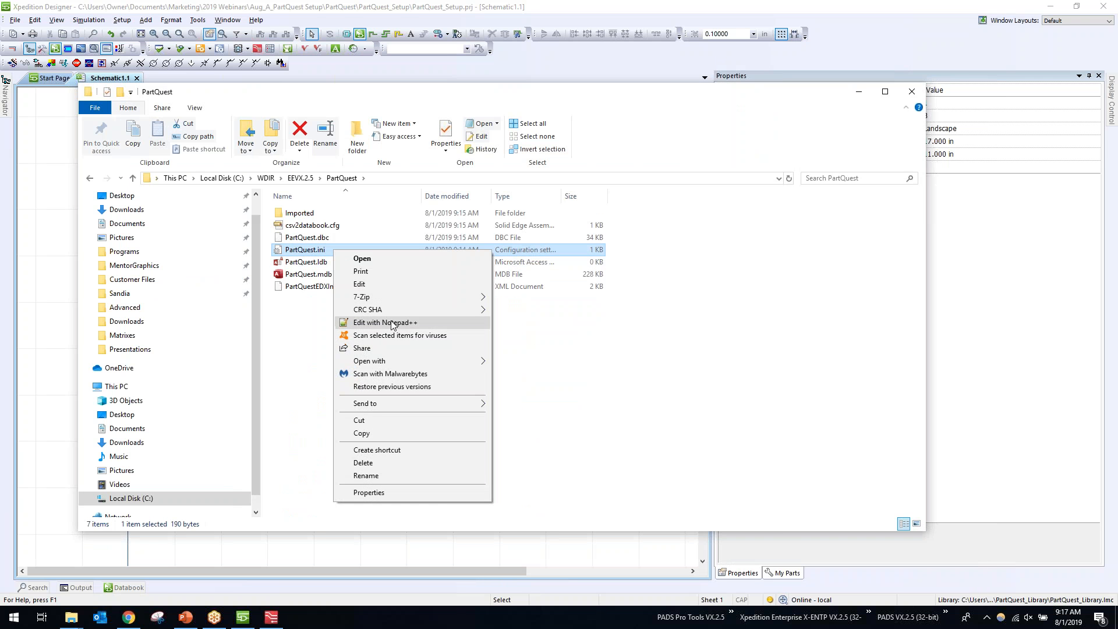
pyautogui.click(379, 322)
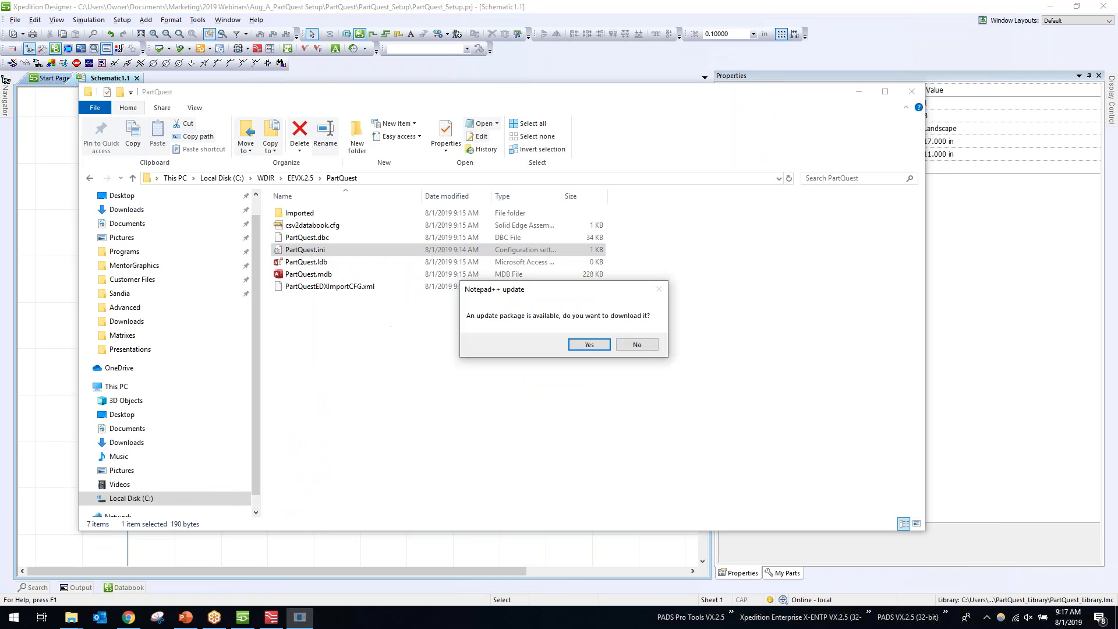
pyautogui.click(609, 346)
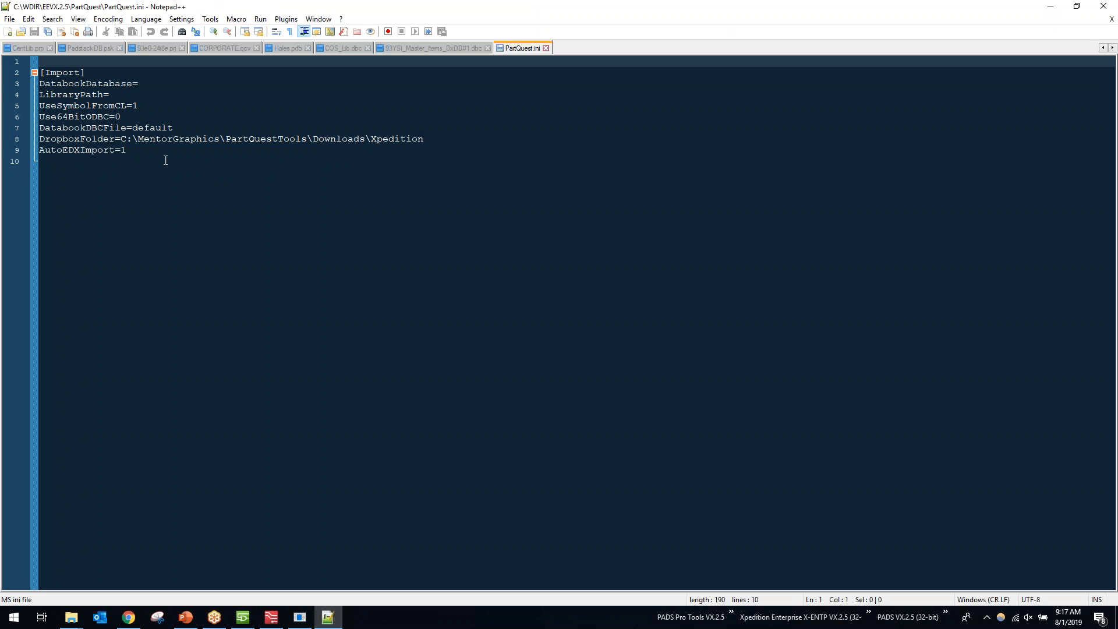
pyautogui.moveTo(160, 165); pyautogui.dragTo(68, 72)
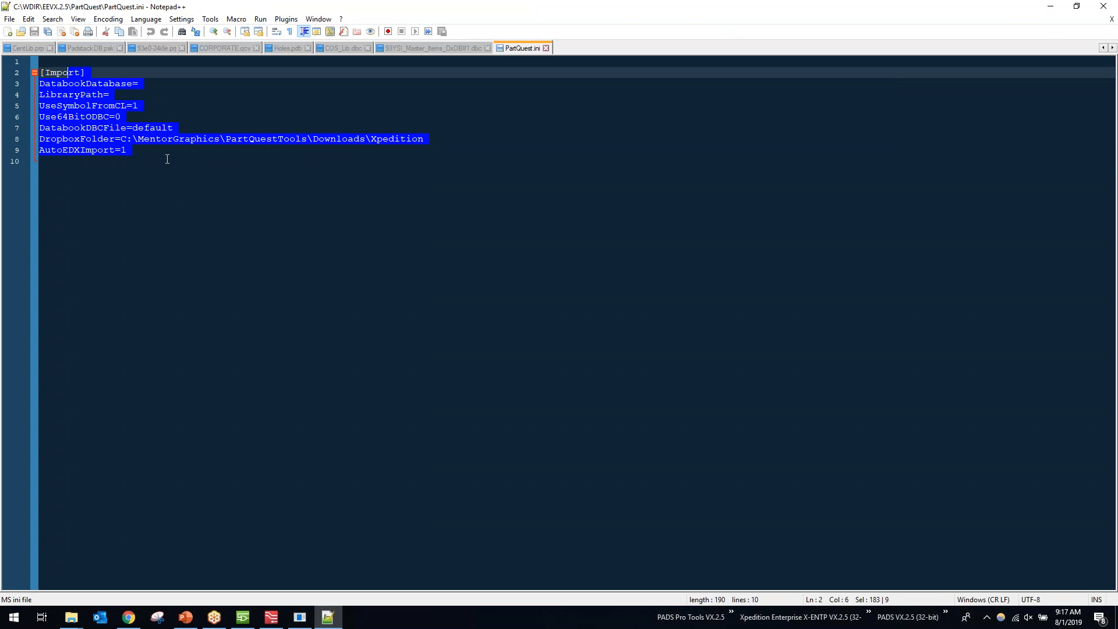
pyautogui.click(167, 159)
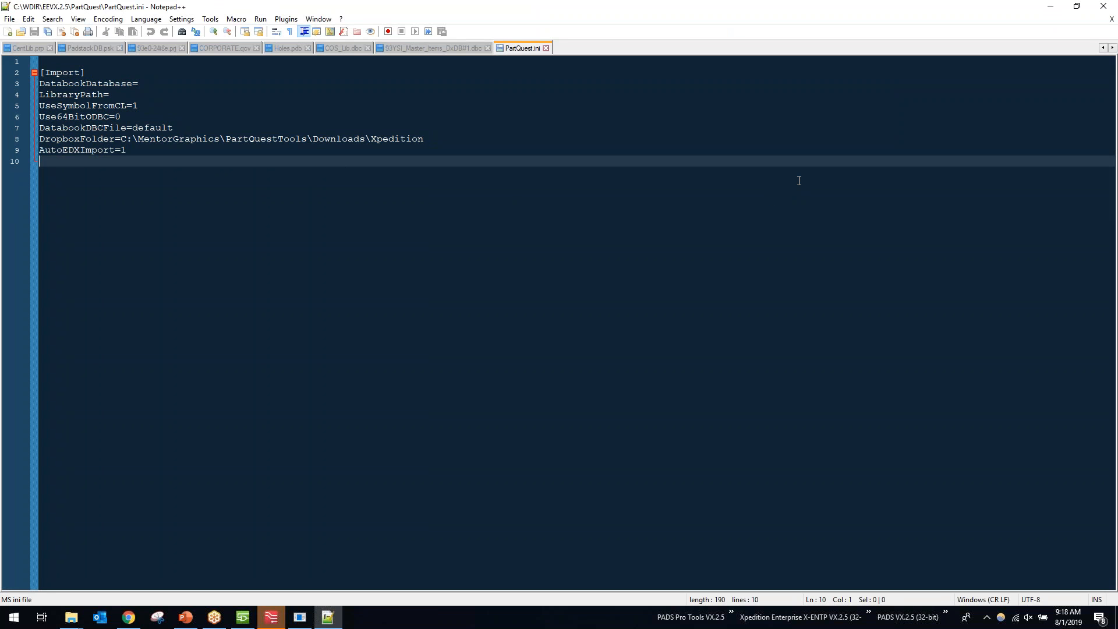
pyautogui.click(1103, 7)
pyautogui.click(637, 344)
# - Switch to Xpedition Layout, forward annotate the pending schematic changes into Board1, and close Project Integration
pyautogui.click(271, 617)
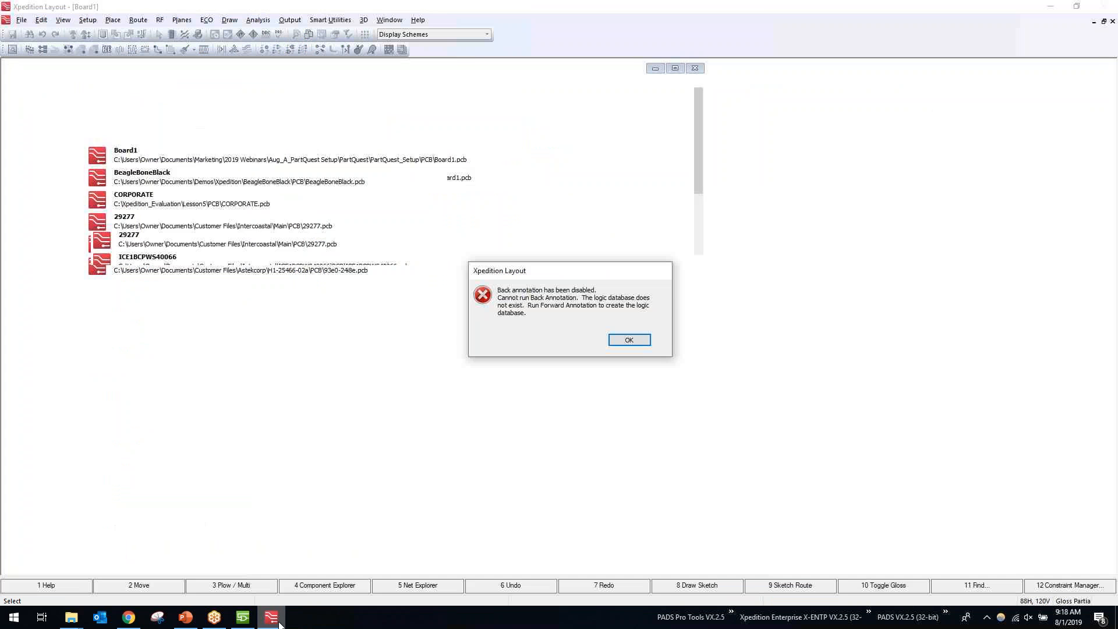
pyautogui.click(629, 339)
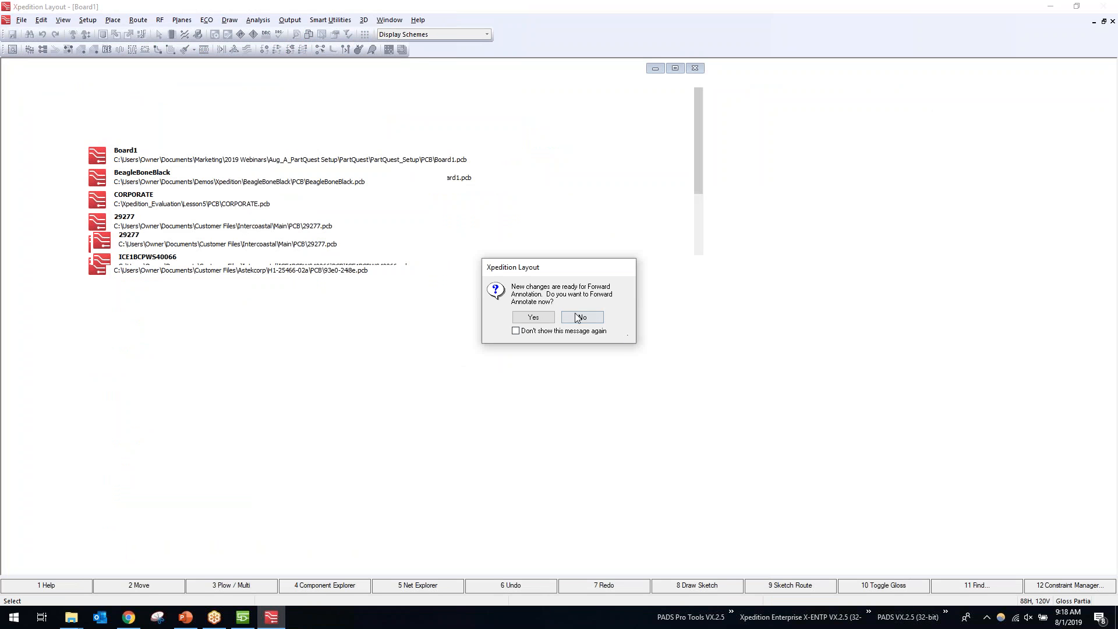
pyautogui.click(533, 317)
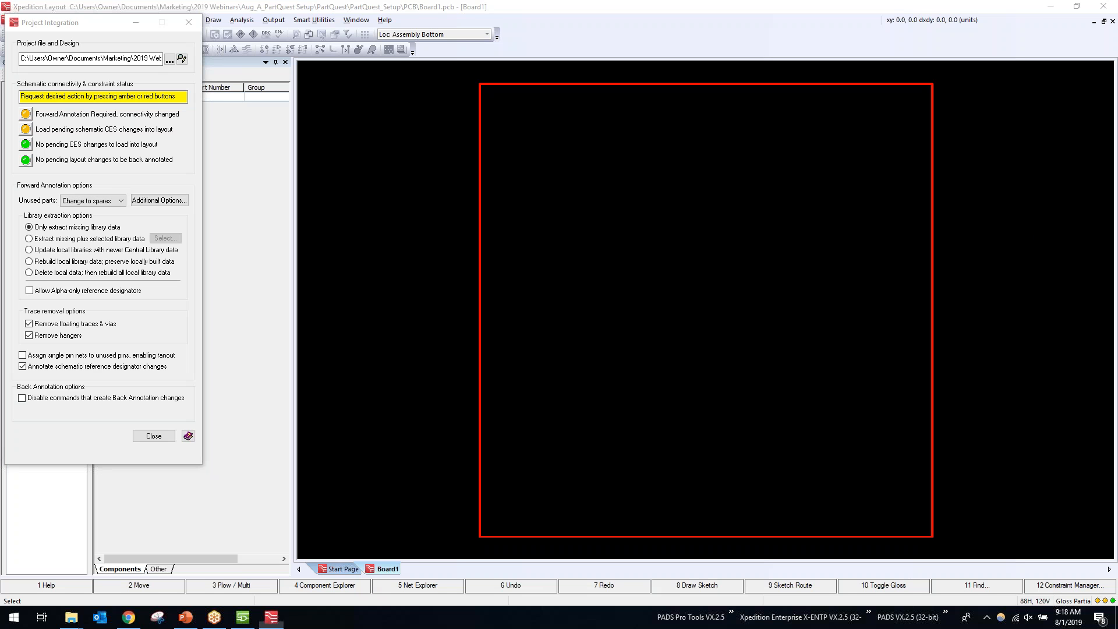
pyautogui.click(25, 127)
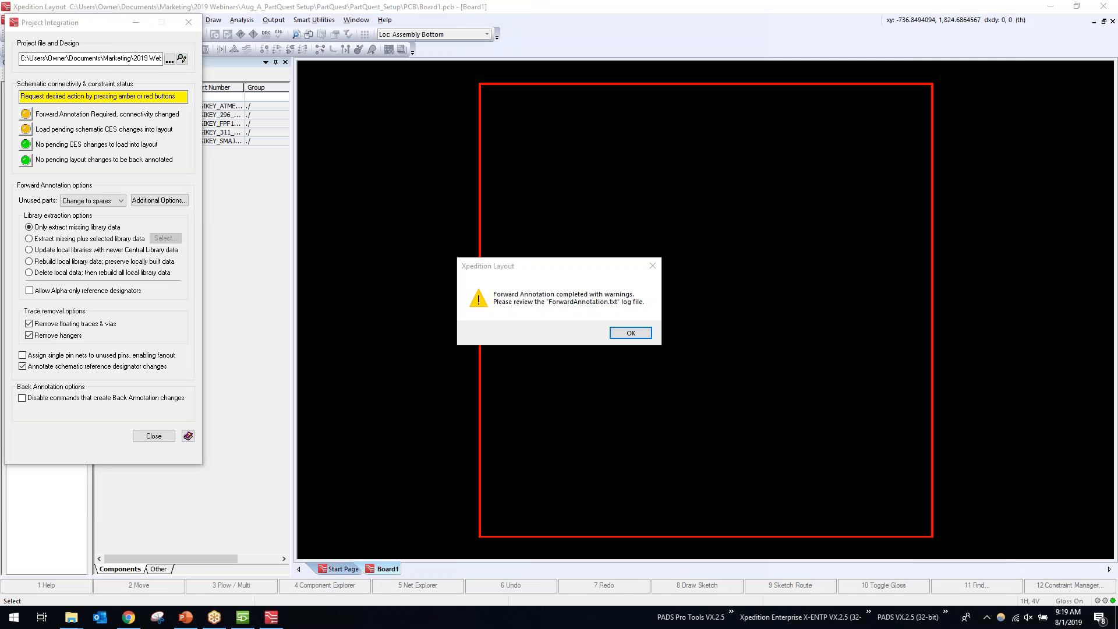
pyautogui.click(627, 332)
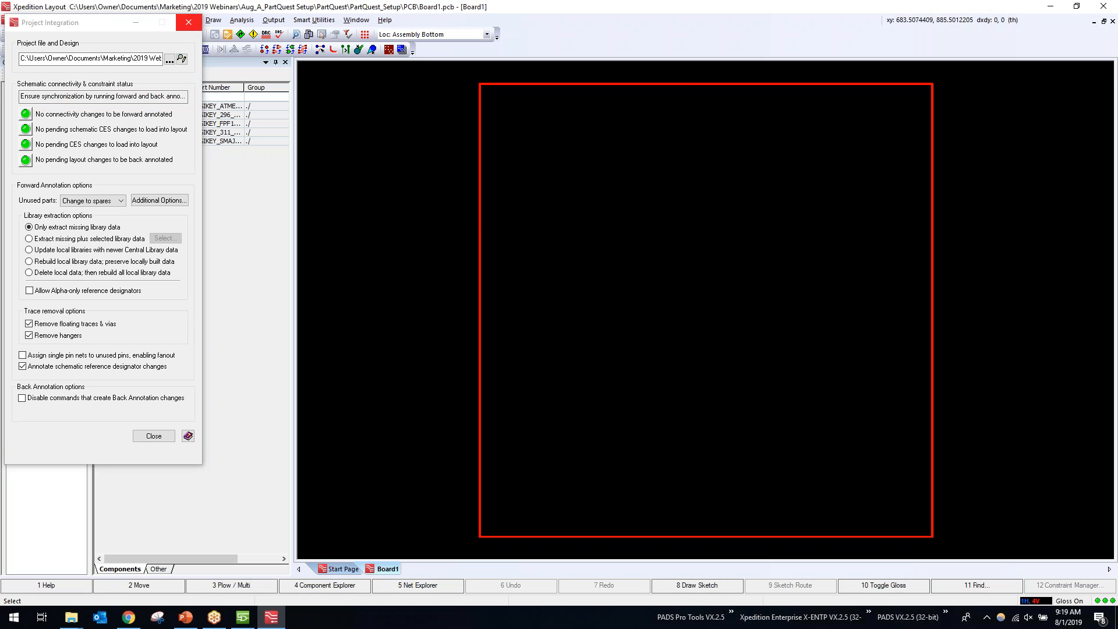
pyautogui.click(188, 23)
# - Place IC1 on the board at about (800, 1650) th and apply the Loc: All On display scheme
pyautogui.moveTo(292, 136); pyautogui.dragTo(379, 140)
pyautogui.moveTo(111, 108); pyautogui.dragTo(707, 164)
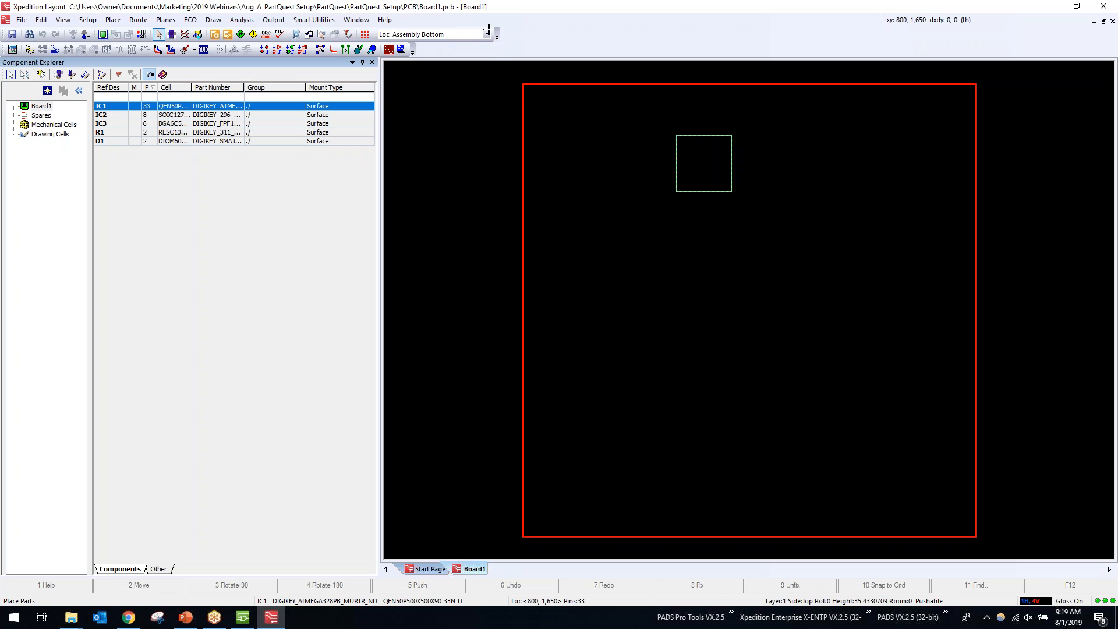
pyautogui.click(489, 34)
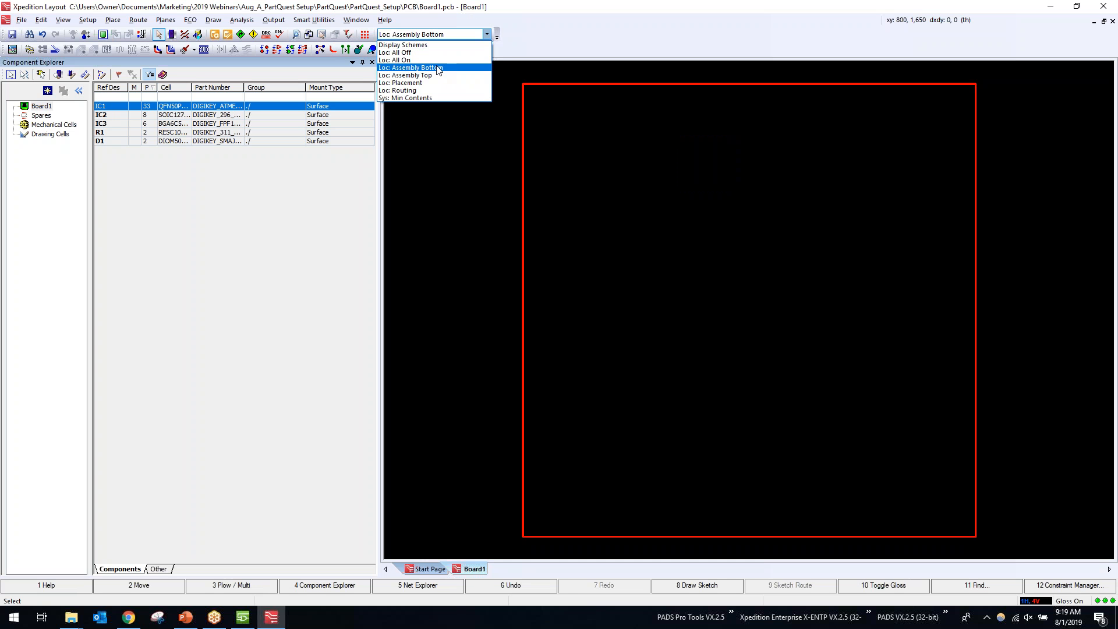
pyautogui.click(408, 59)
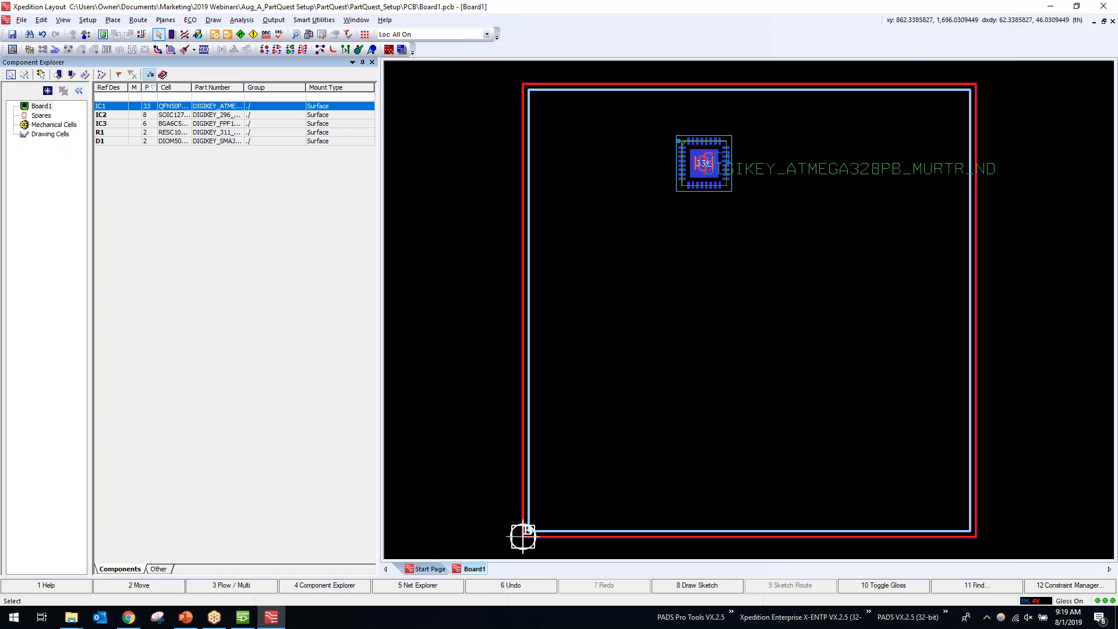
pyautogui.scroll(2, 598, 186)
pyautogui.scroll(-1, 526, 202)
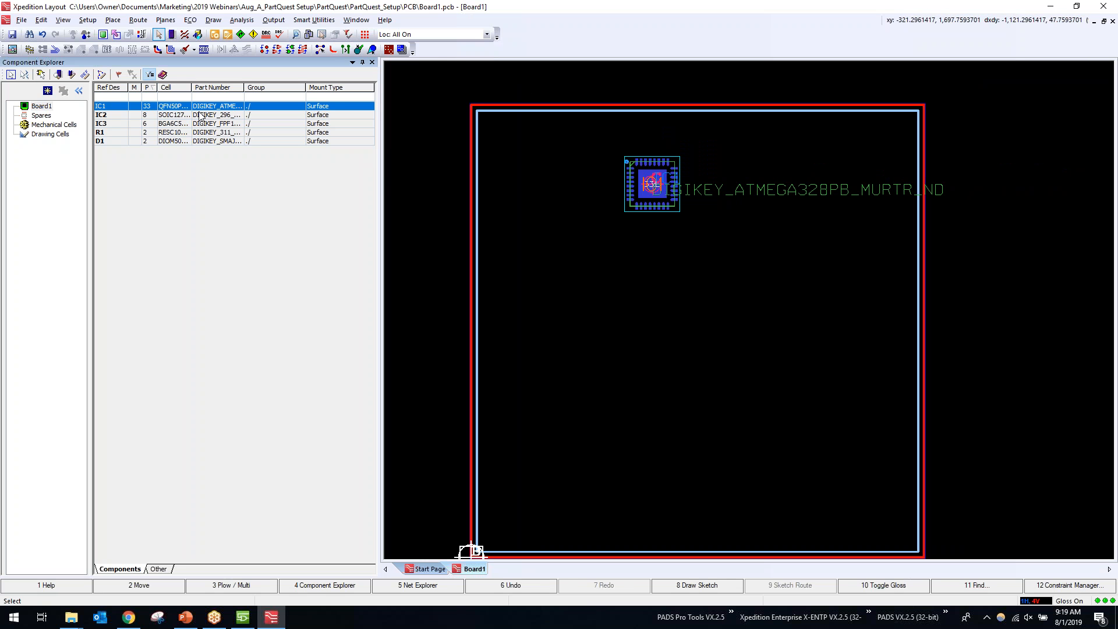
# - Place IC2 below and right of IC1, IC3 to IC1's lower left, R1 below IC3, and D1 below IC2
pyautogui.moveTo(133, 118); pyautogui.dragTo(754, 274)
pyautogui.moveTo(166, 124); pyautogui.dragTo(549, 229)
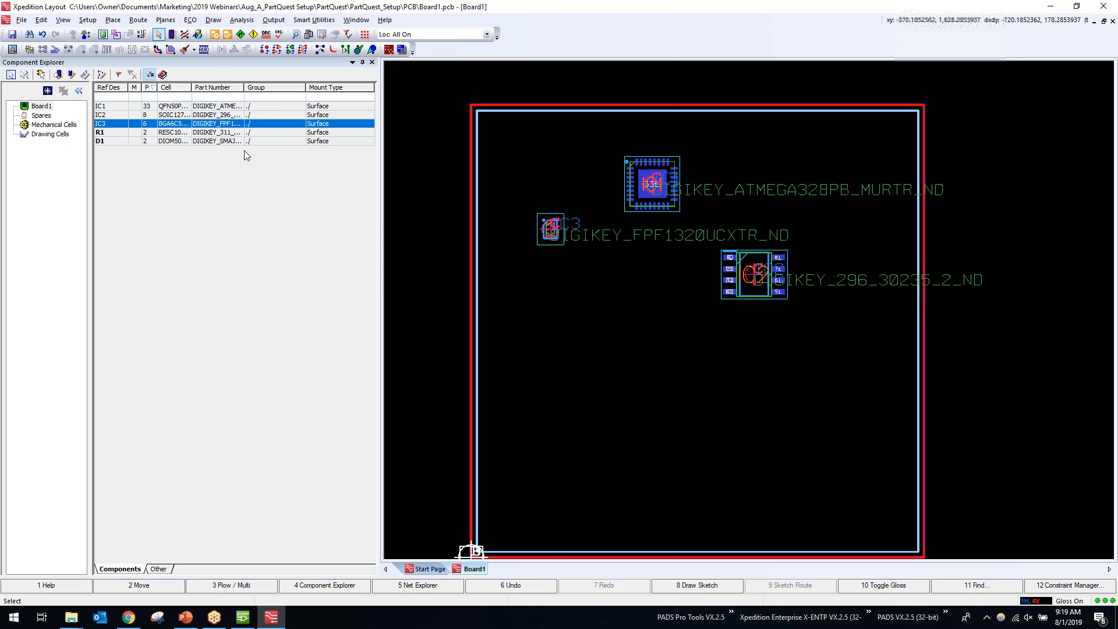
pyautogui.moveTo(192, 133); pyautogui.dragTo(595, 319)
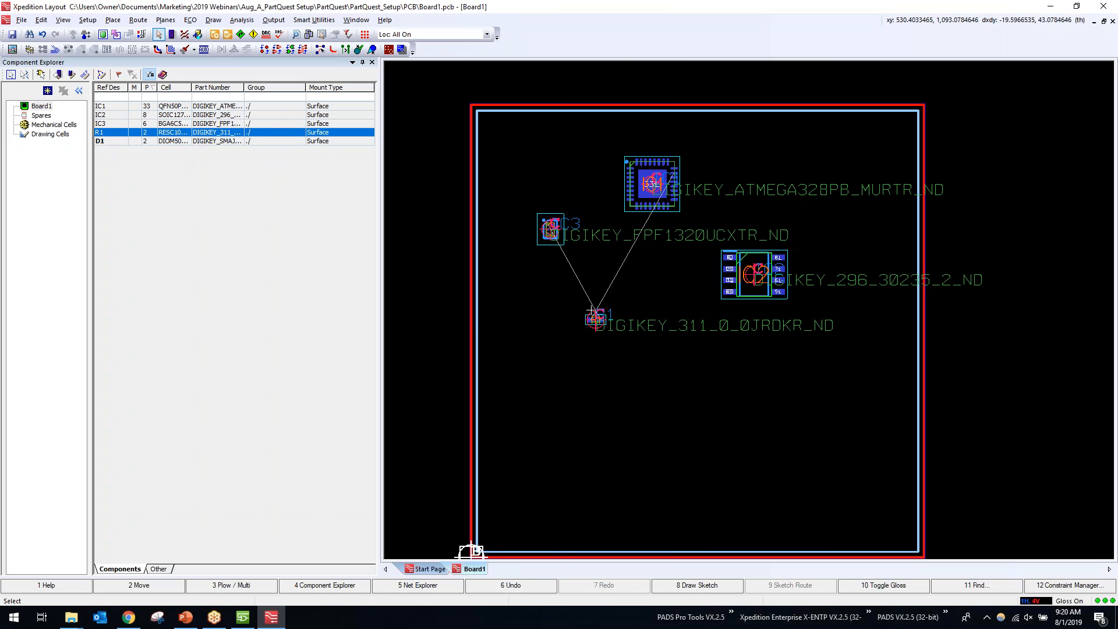
pyautogui.moveTo(123, 141); pyautogui.dragTo(731, 376)
# - Move diode D1 to just above IC2, at about (1300, 1550) th
pyautogui.scroll(1, 800, 365)
pyautogui.scroll(1, 800, 365)
pyautogui.click(806, 357)
pyautogui.scroll(-2, 790, 346)
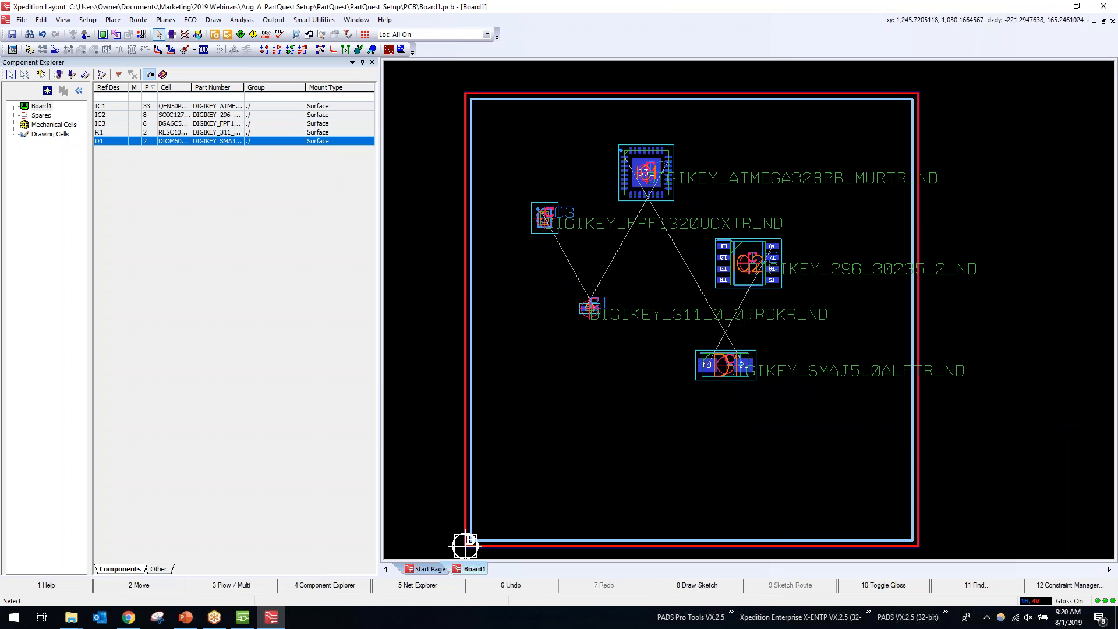
pyautogui.moveTo(721, 361); pyautogui.dragTo(756, 191)
pyautogui.scroll(1, 827, 216)
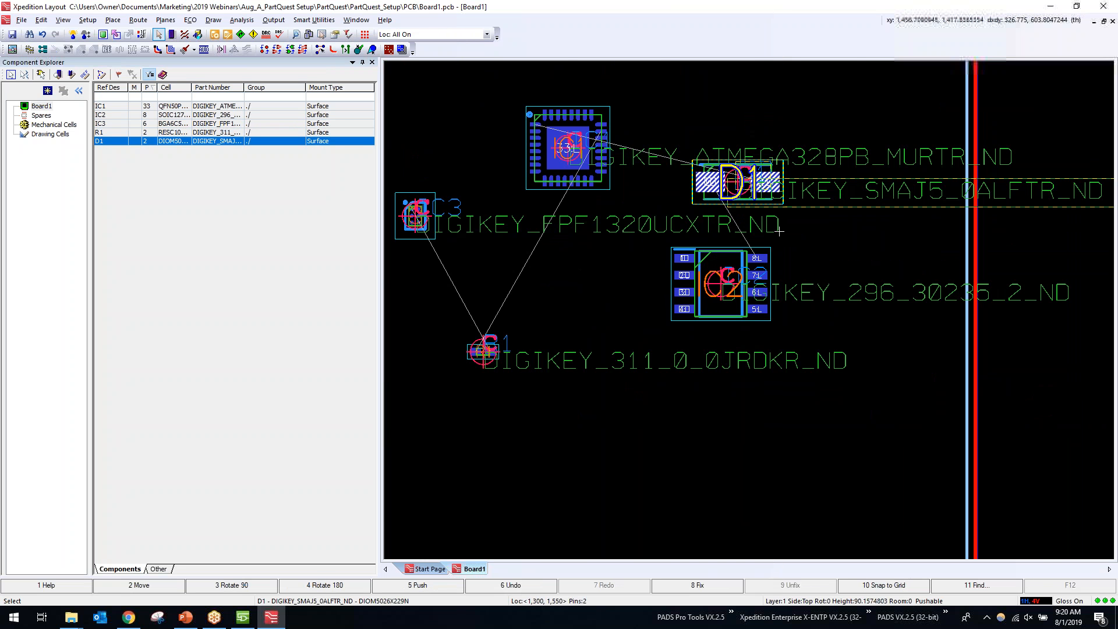
pyautogui.click(827, 296)
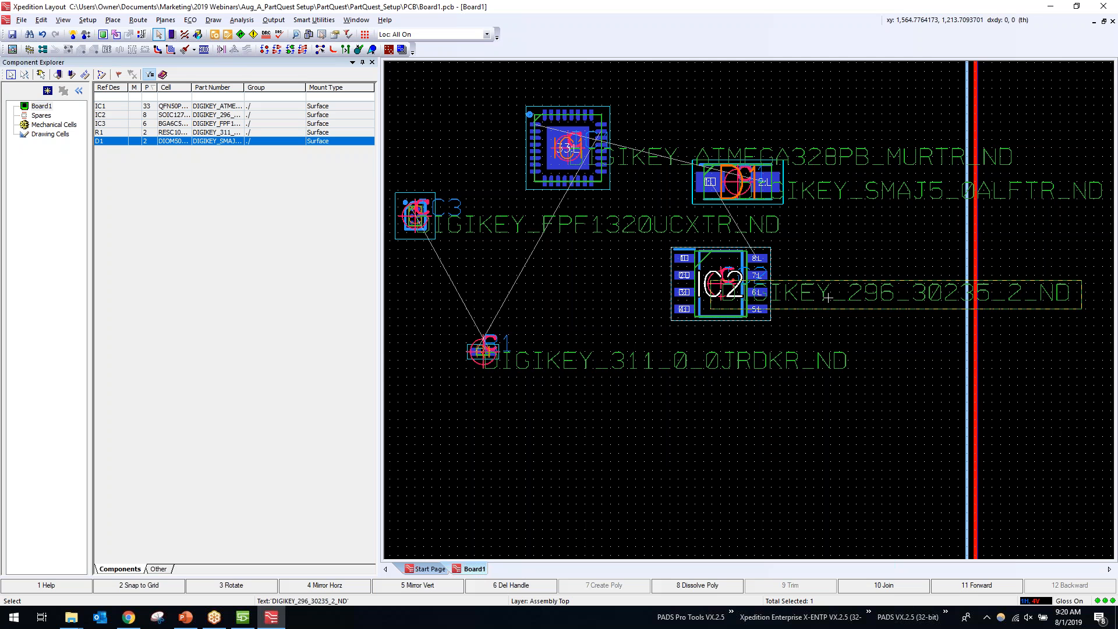
# - Examine the footprints of IC2 and IC1 up close, and return to the whole-board view
pyautogui.doubleClick(828, 298)
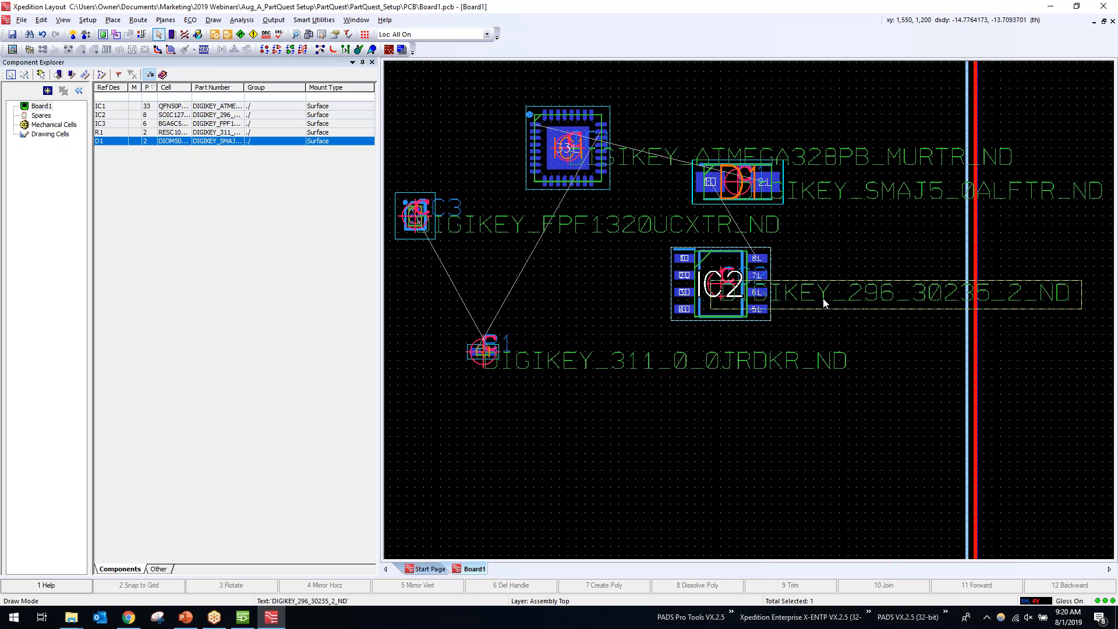
pyautogui.scroll(3, 731, 277)
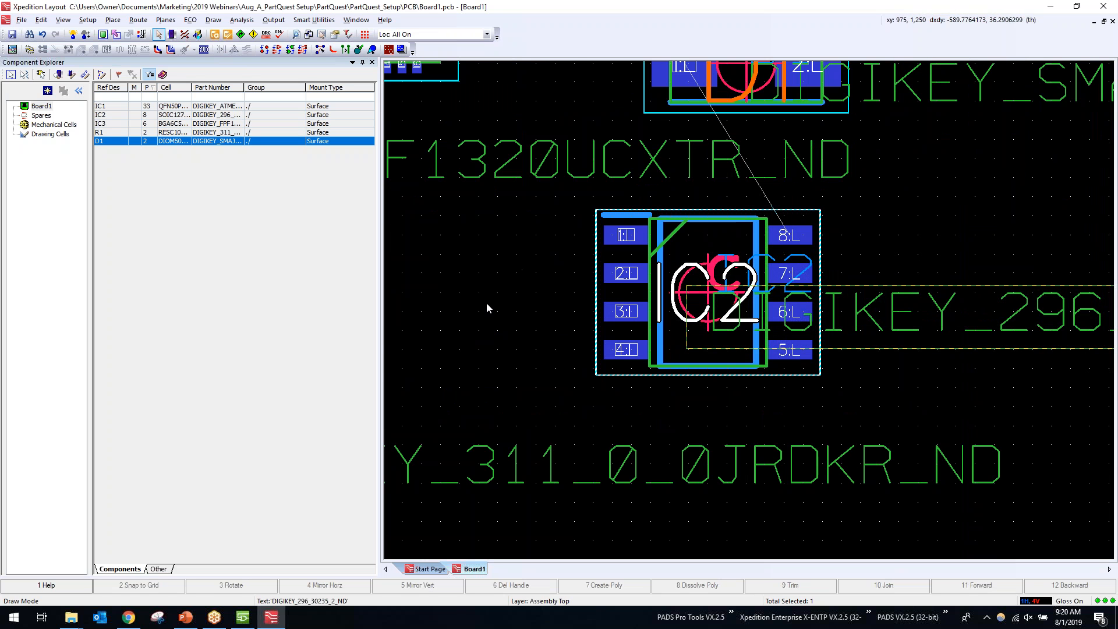
pyautogui.scroll(2, 487, 308)
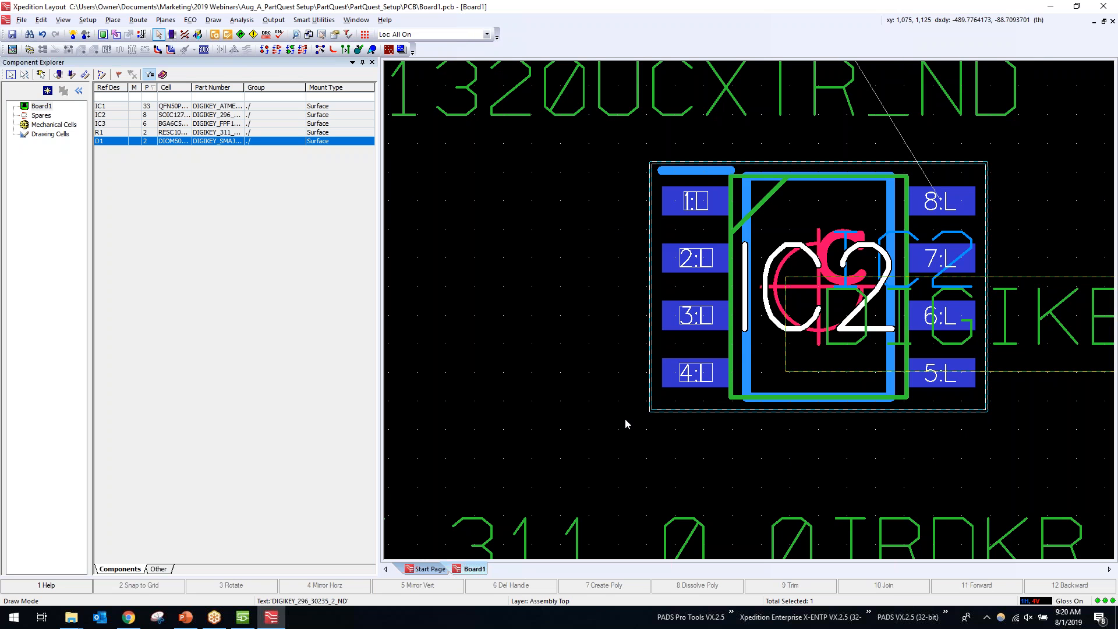
pyautogui.scroll(-4, 643, 439)
pyautogui.moveTo(557, 384); pyautogui.dragTo(681, 371, button='middle')
pyautogui.scroll(2, 681, 371)
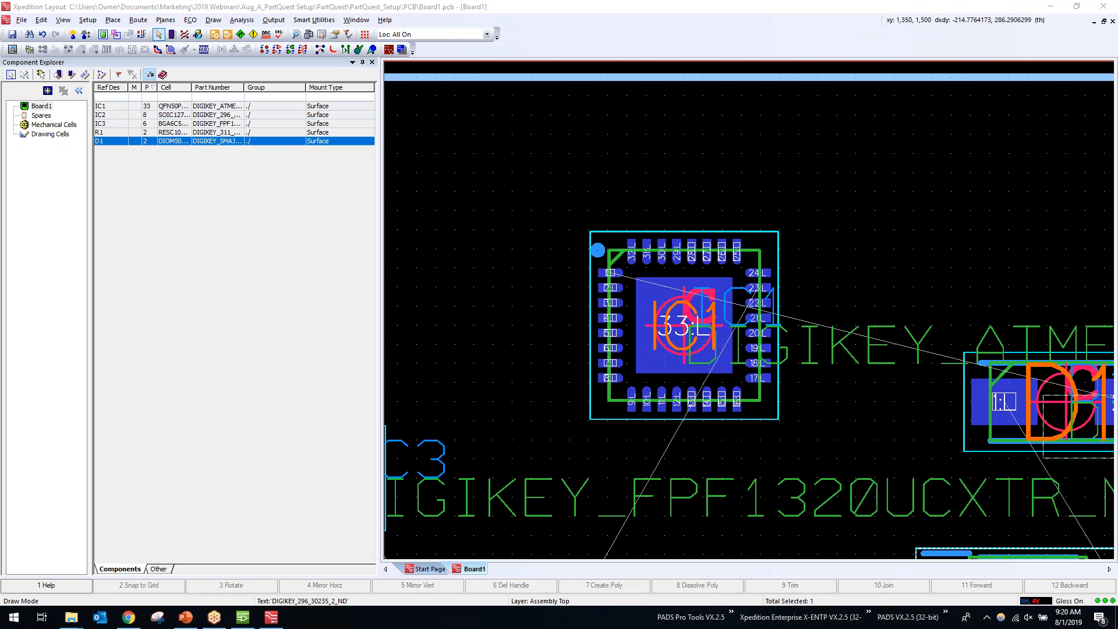
pyautogui.hotkey('ctrl', 'b')
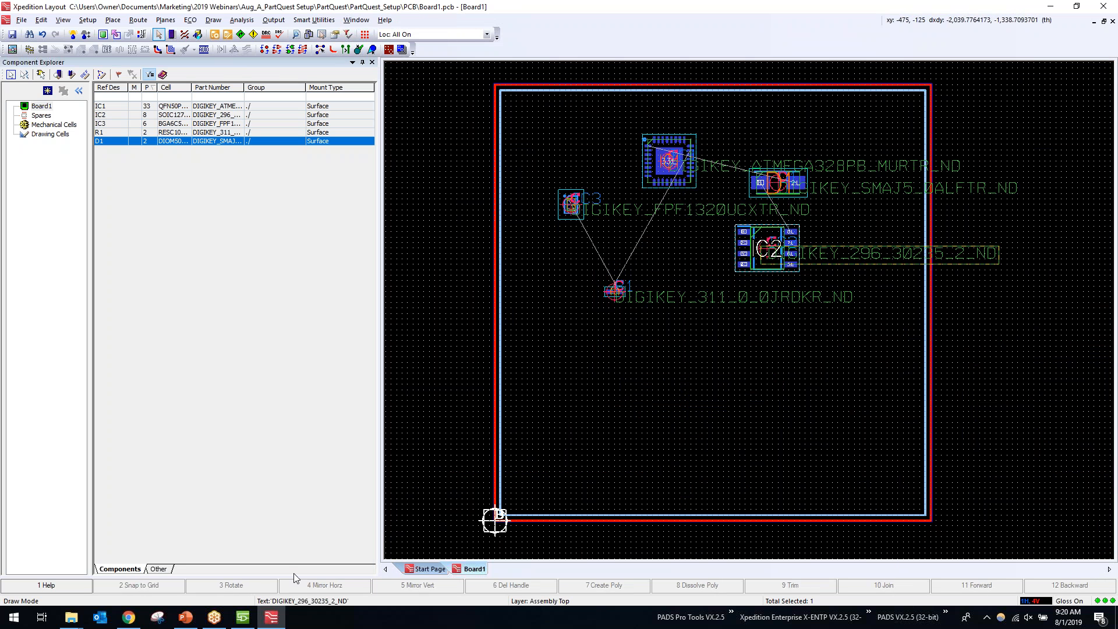
# - Open the PartQuest_Library central library in Library Manager and expand the Diode, IC and Resistor part partitions
pyautogui.click(81, 22)
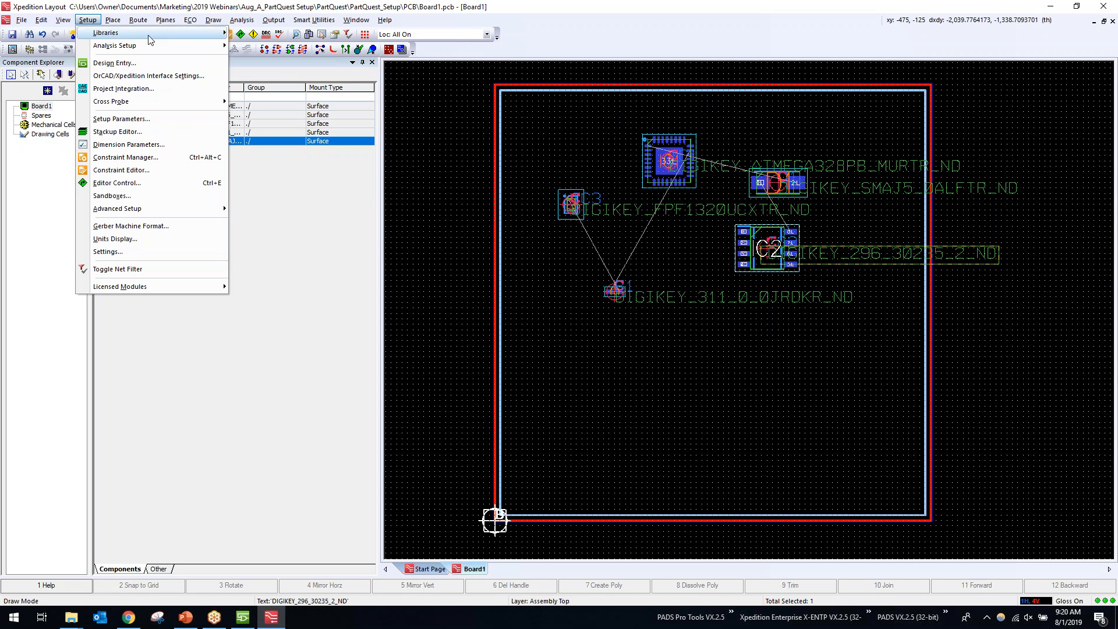
pyautogui.moveTo(149, 36)
pyautogui.click(267, 33)
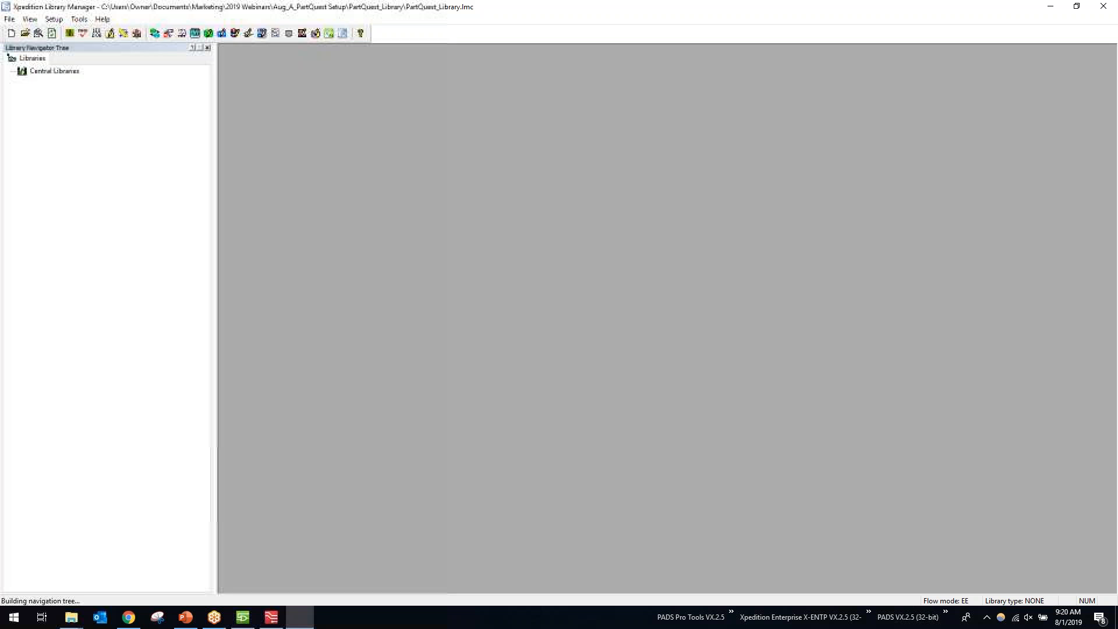
pyautogui.click(33, 93)
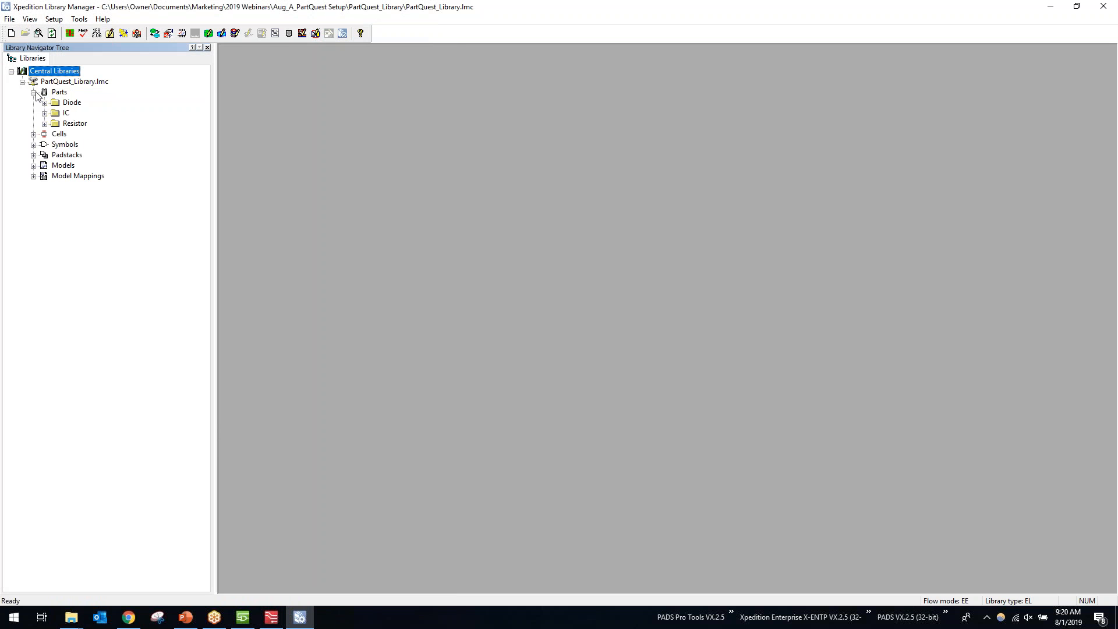
pyautogui.click(45, 103)
pyautogui.click(45, 124)
pyautogui.click(44, 176)
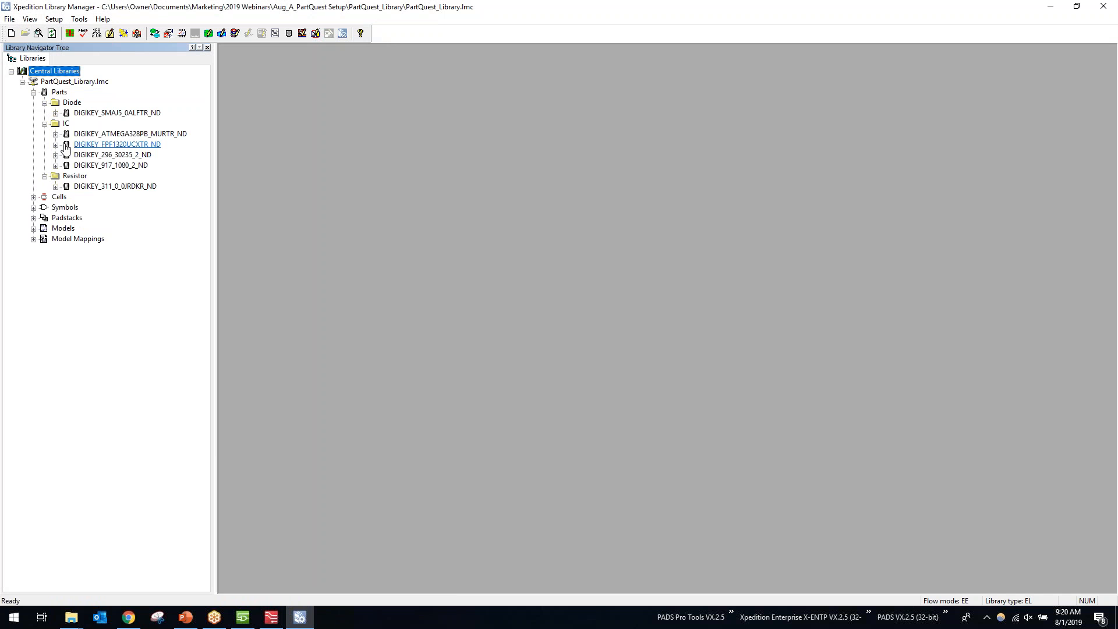
# - Expand DIGIKEY_ATMEGA328PB_MURTR_ND's associated symbols and cells, widen the navigator tree, and preview the QFN50P500X500X90-33N-D cell
pyautogui.click(56, 134)
pyautogui.click(67, 155)
pyautogui.click(66, 145)
pyautogui.moveTo(215, 168); pyautogui.dragTo(313, 169)
pyautogui.click(201, 156)
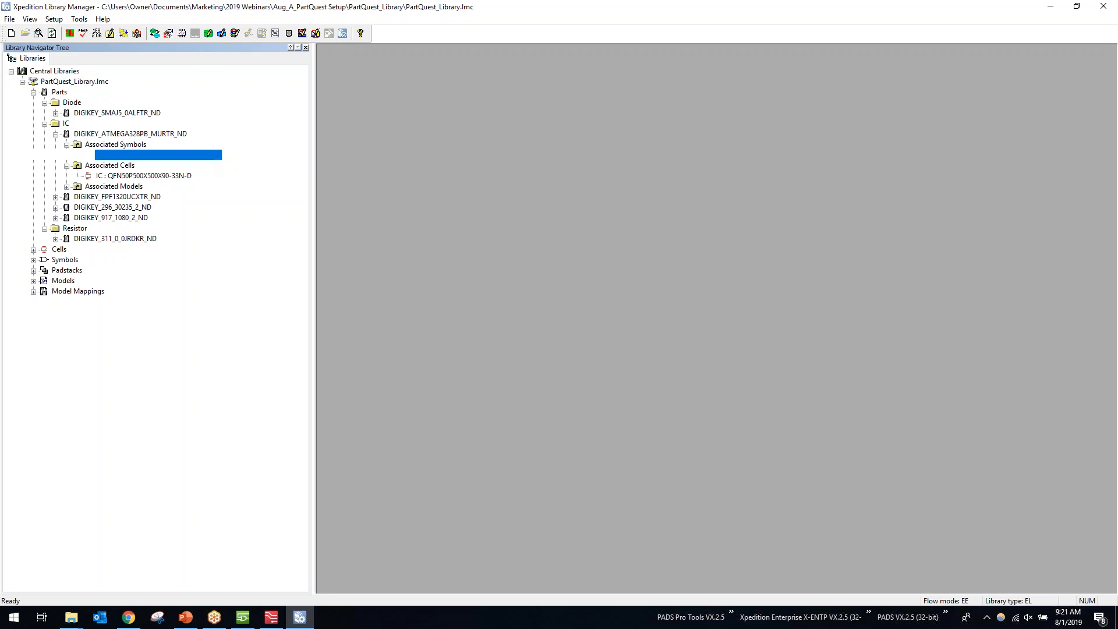
pyautogui.click(182, 176)
pyautogui.doubleClick(182, 177)
pyautogui.click(165, 156)
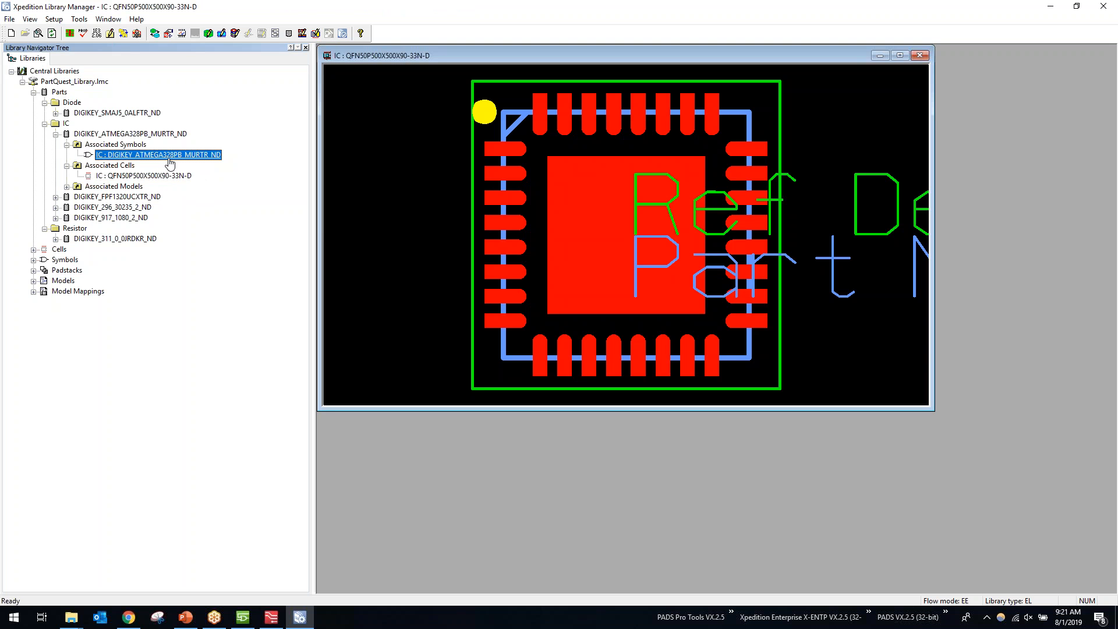
# - Preview DIGIKEY_FPF1320UCXTR_ND's associated cell, BGA6C50P2X3_96X146X62, and list the associated cells of resistor DIGIKEY_311_0_0JRDKR_ND
pyautogui.click(56, 197)
pyautogui.click(67, 218)
pyautogui.click(116, 228)
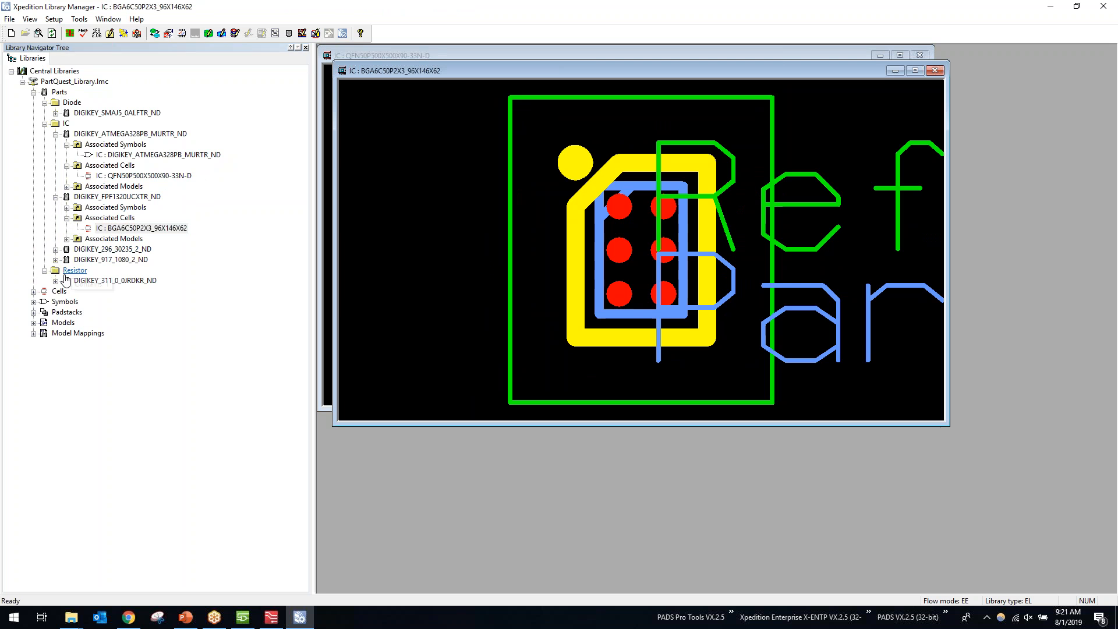
pyautogui.click(56, 281)
pyautogui.click(67, 302)
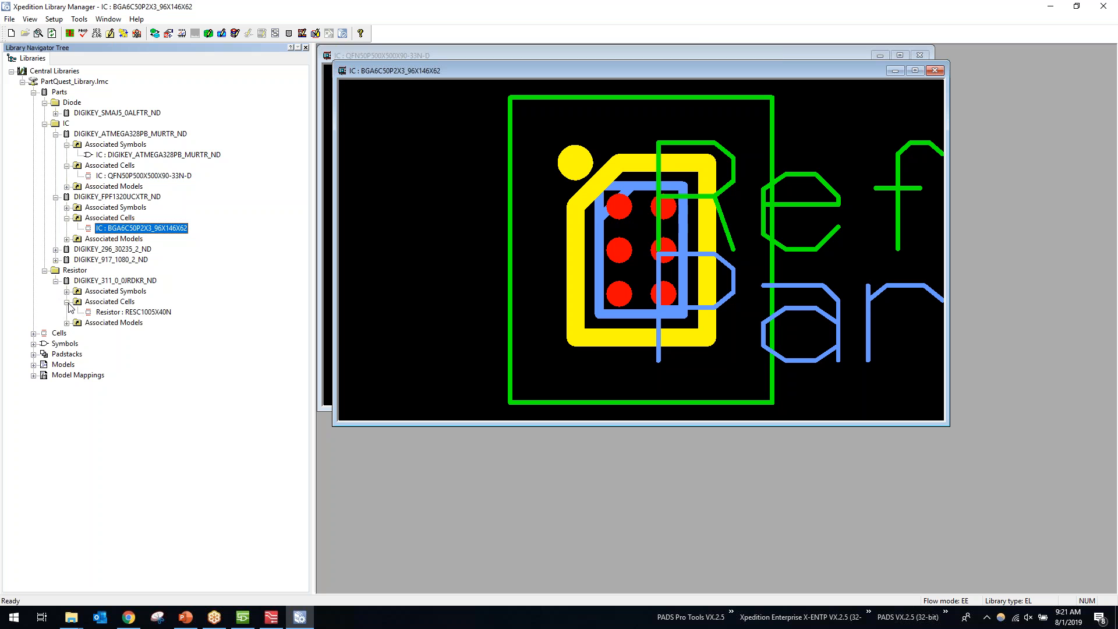
# - Examine the pin mapping of diode DIGIKEY_SMAJ5_0ALFTR_ND in the Part Editor, and close the editor
pyautogui.rightClick(85, 115)
pyautogui.click(136, 170)
pyautogui.click(706, 460)
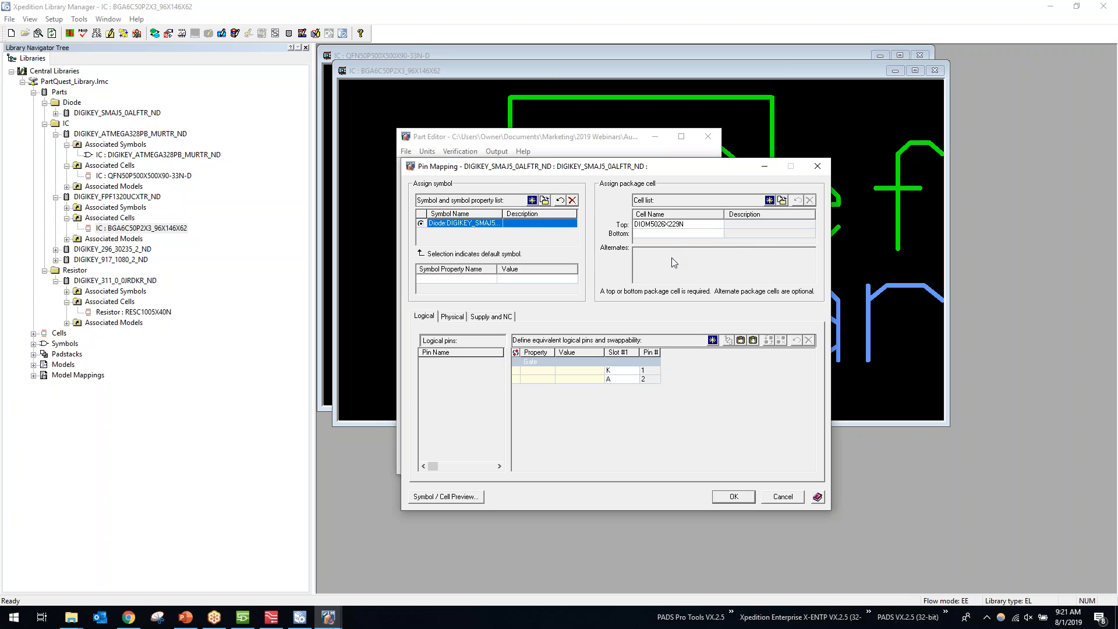
pyautogui.click(818, 167)
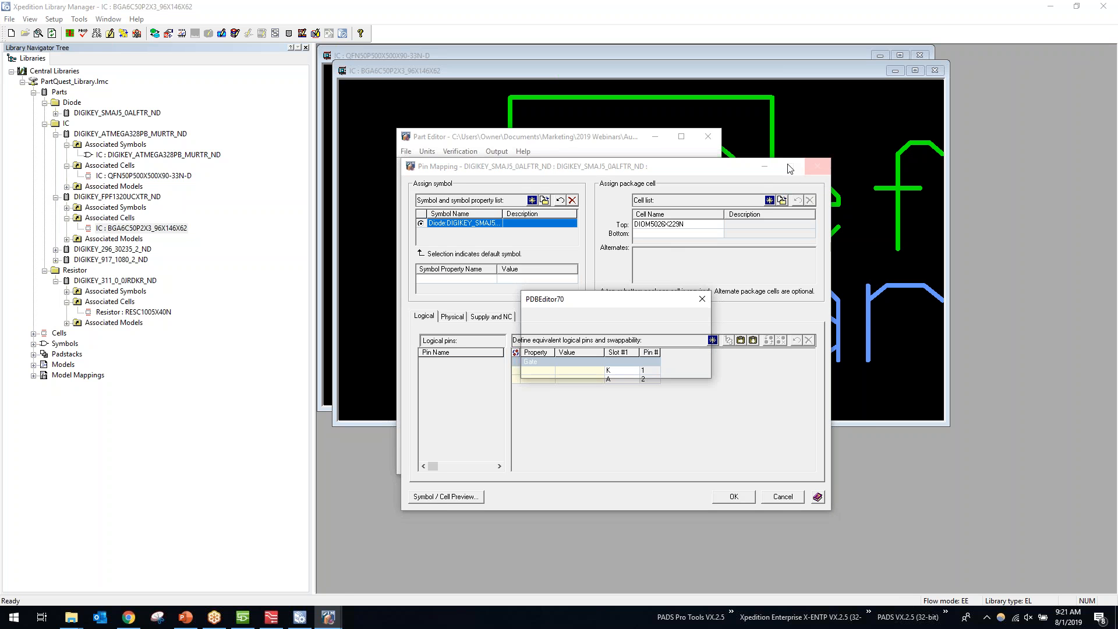
pyautogui.click(635, 366)
pyautogui.click(708, 138)
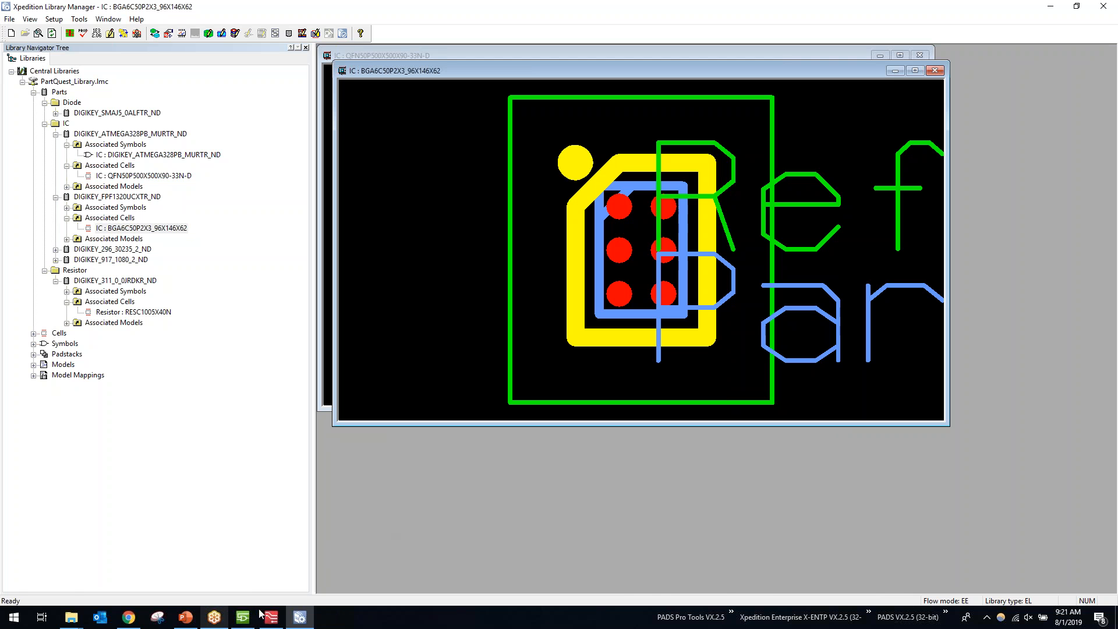
# - Switch to the Aug_PartQuest_Setup presentation in PowerPoint
pyautogui.click(186, 617)
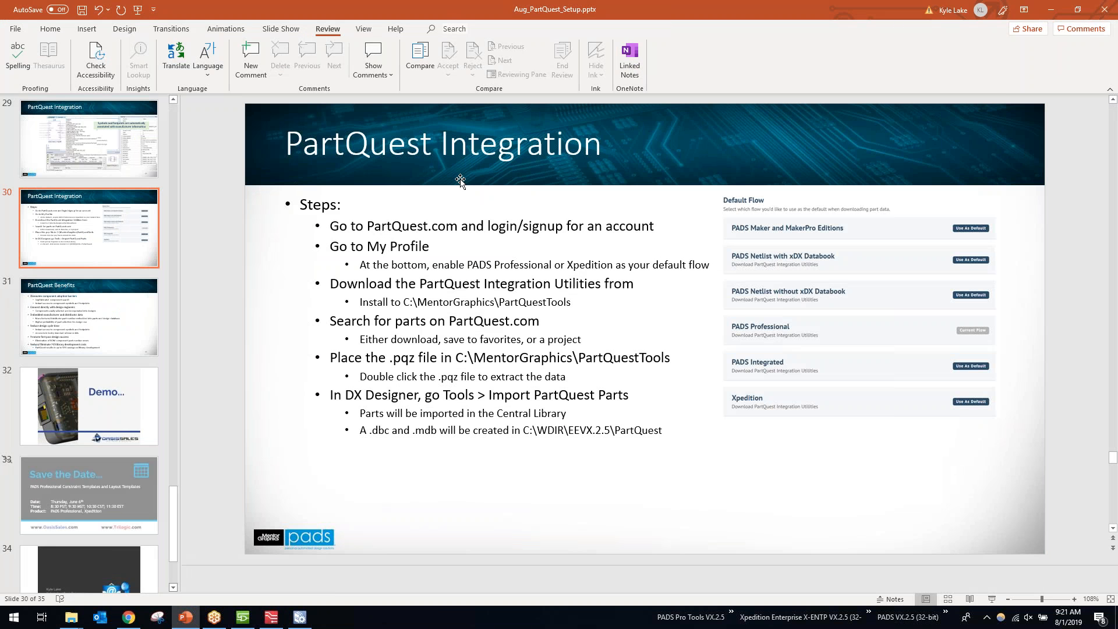